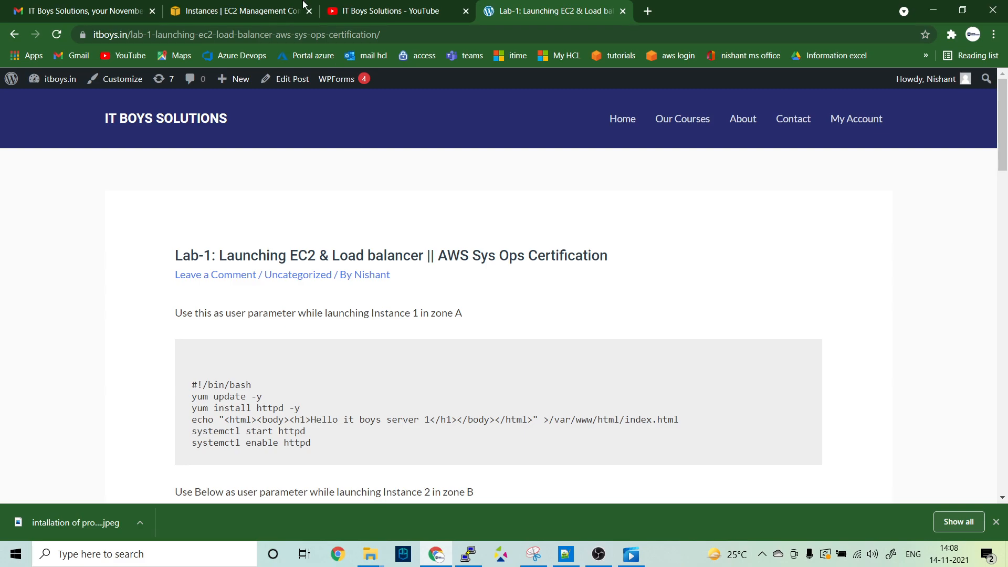
Switch to the EC2 instances list and start launching a new instance
click(203, 16)
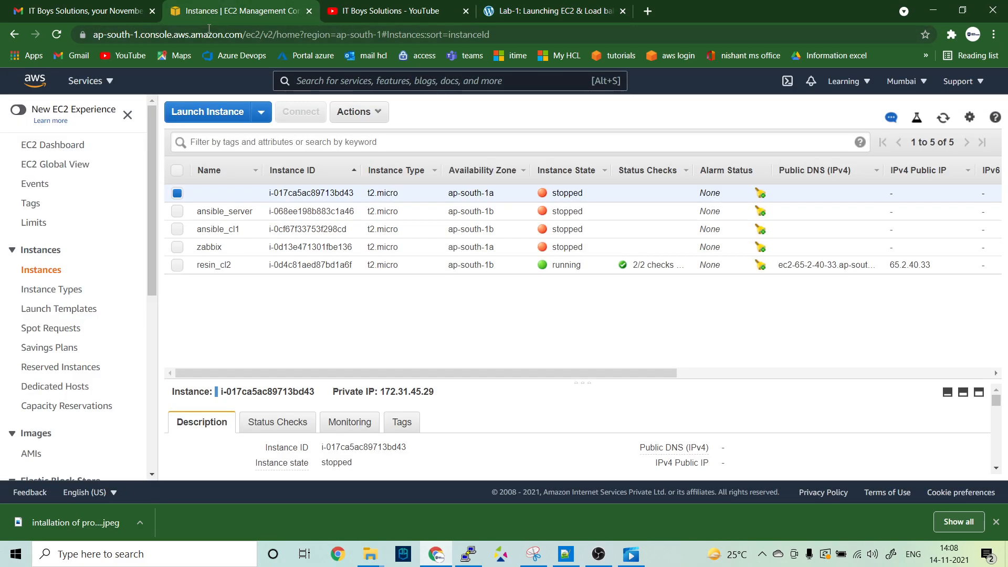
click(193, 125)
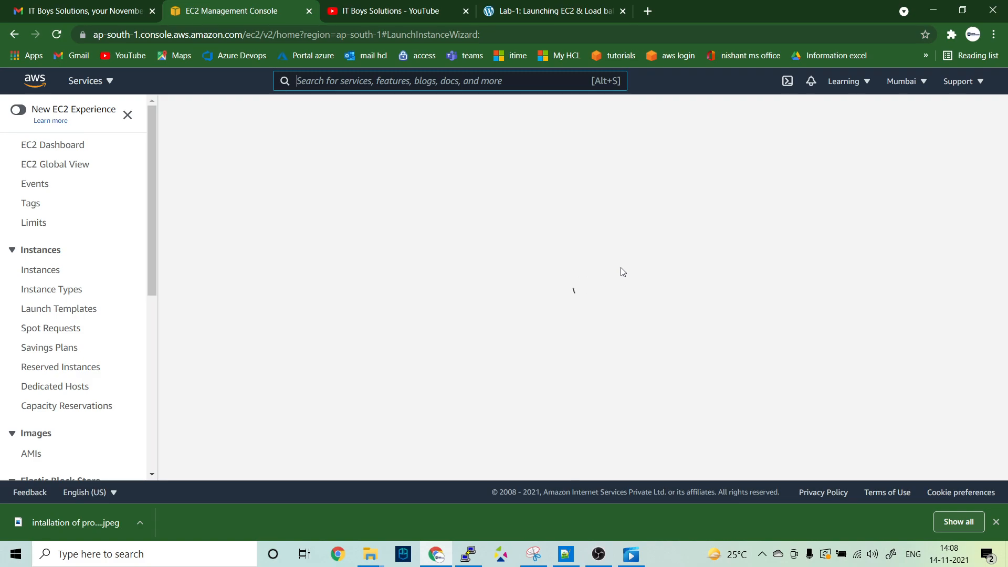
Review the Lab-1 page's user data scripts, CloudWatch metrics, additional features and load balancer exam tips
click(486, 11)
scroll(358, 257, down, 2)
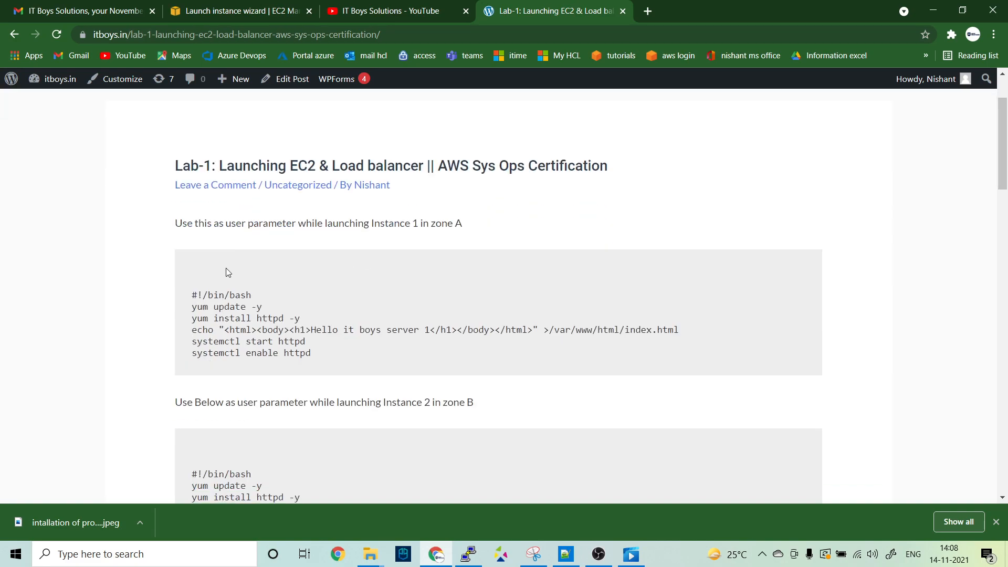
drag(198, 278, 347, 351)
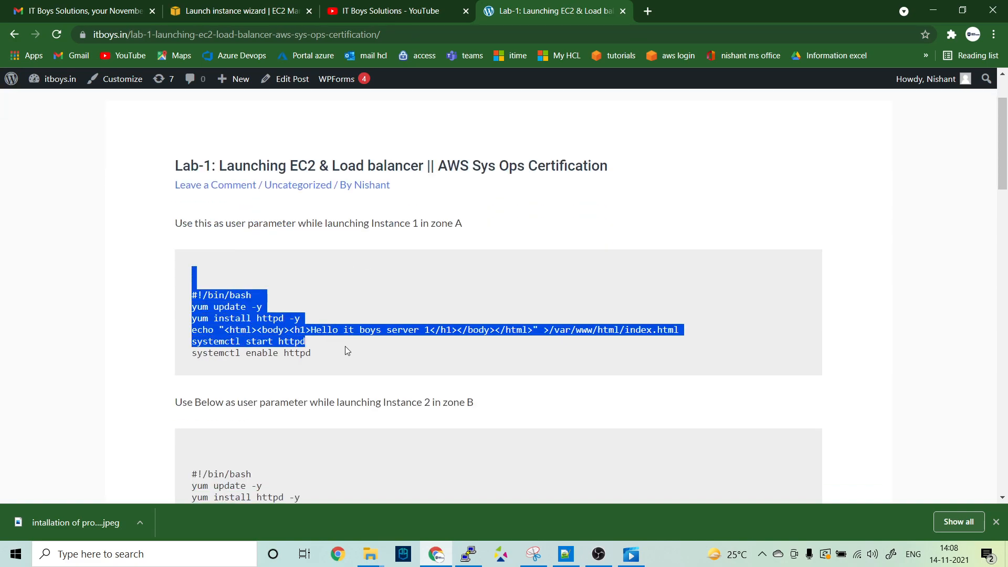
scroll(345, 347, down, 5)
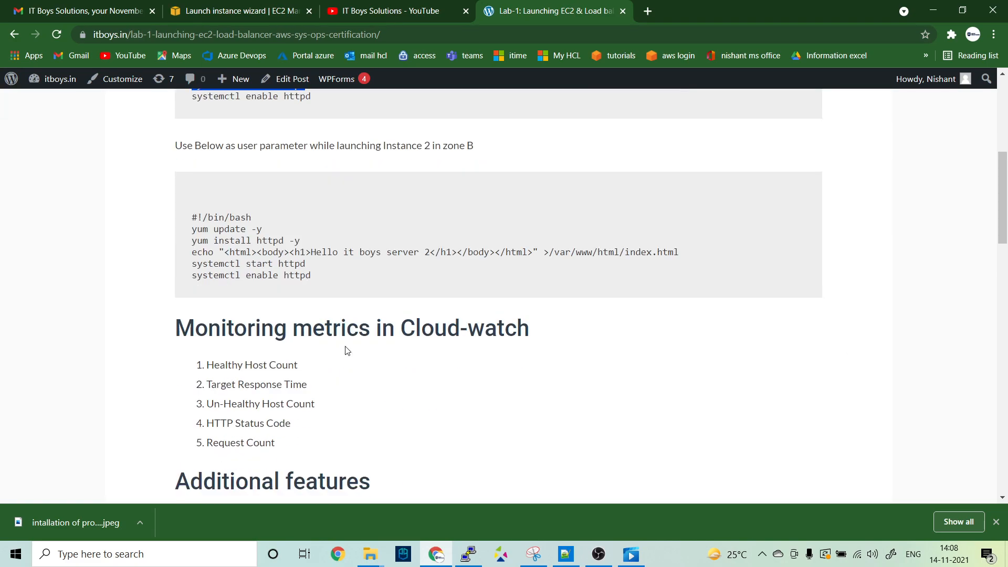
scroll(347, 351, down, 1)
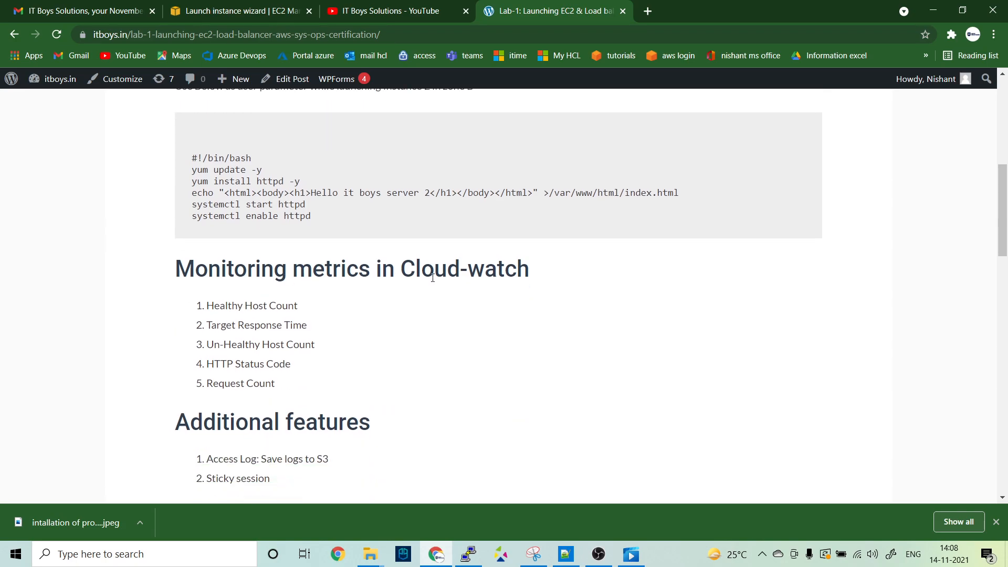
scroll(435, 278, down, 3)
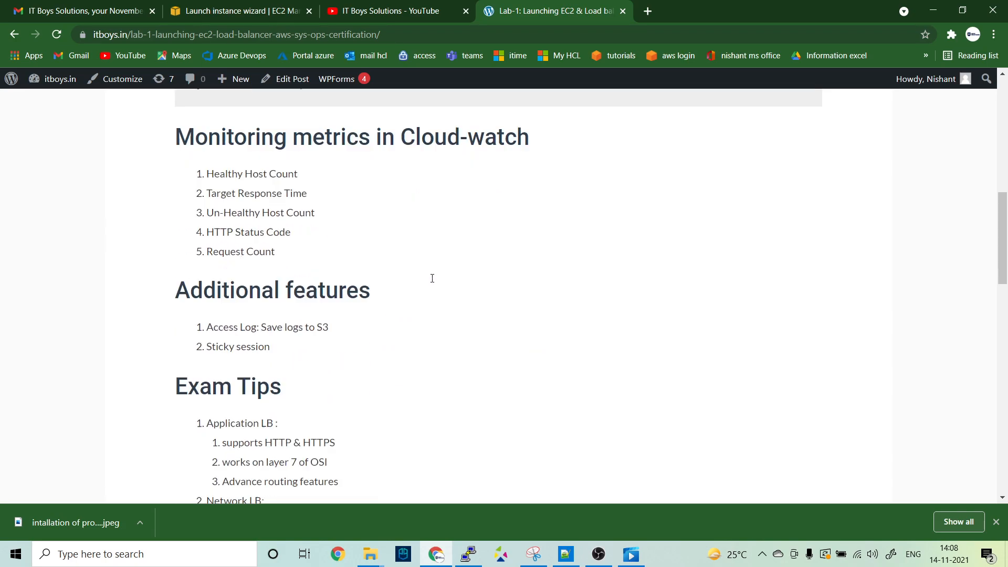
scroll(402, 259, down, 4)
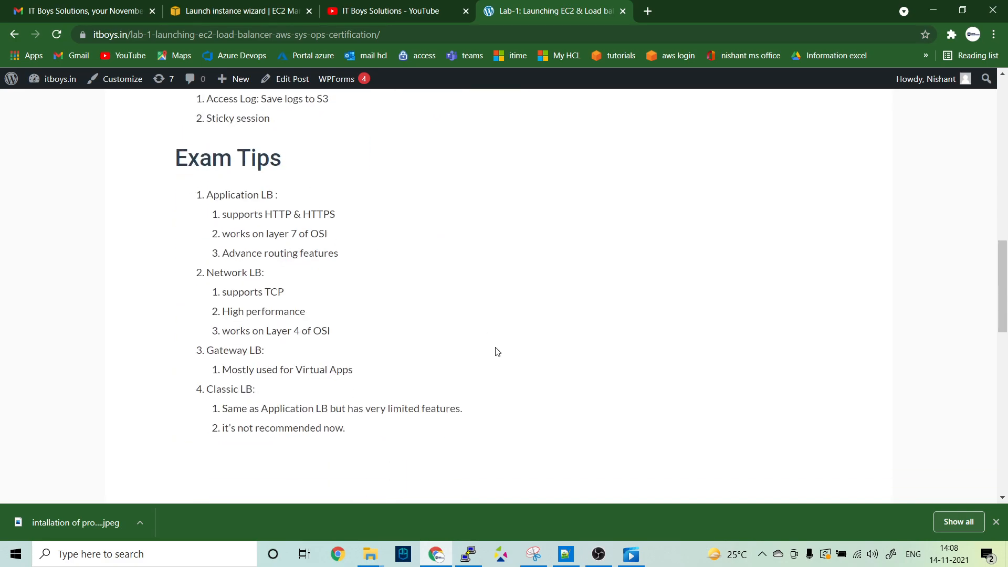
Choose the 64-bit (x86) Amazon Linux 2 AMI in the launch wizard and accept the preselected instance type
click(294, 11)
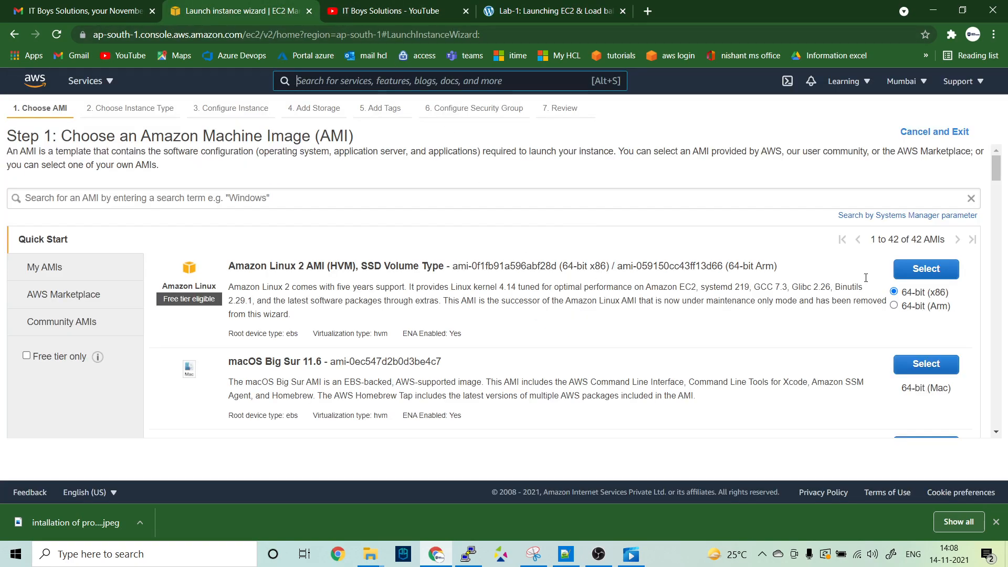
click(934, 277)
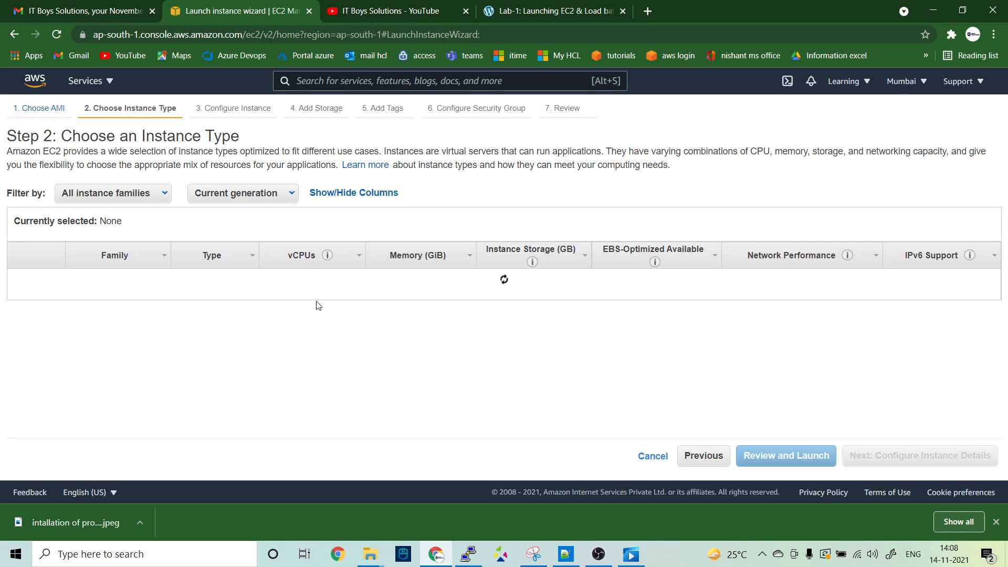
click(866, 456)
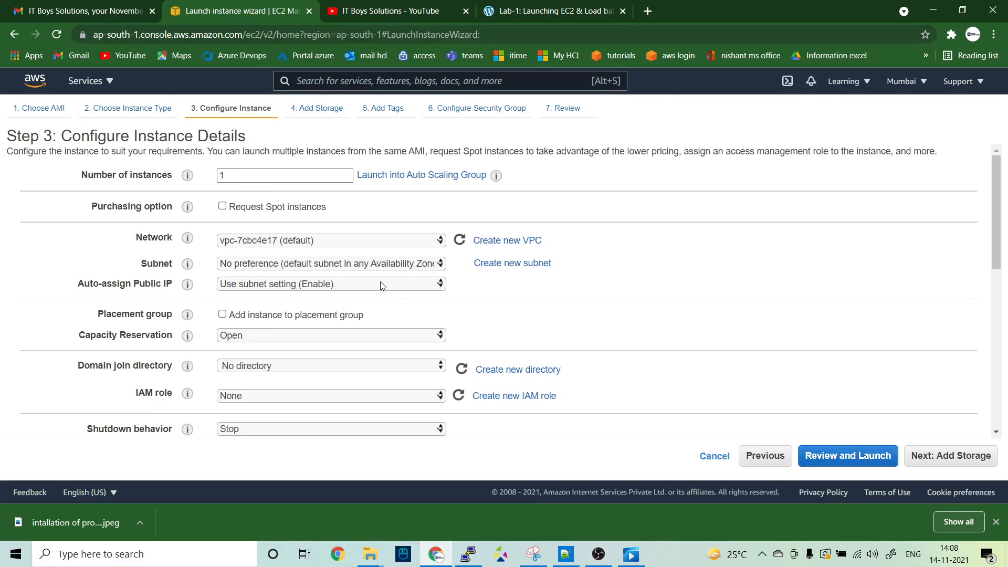
Set the subnet to subnet-398b9351, the default in ap-south-1a, and open the instance's user data for editing
click(358, 264)
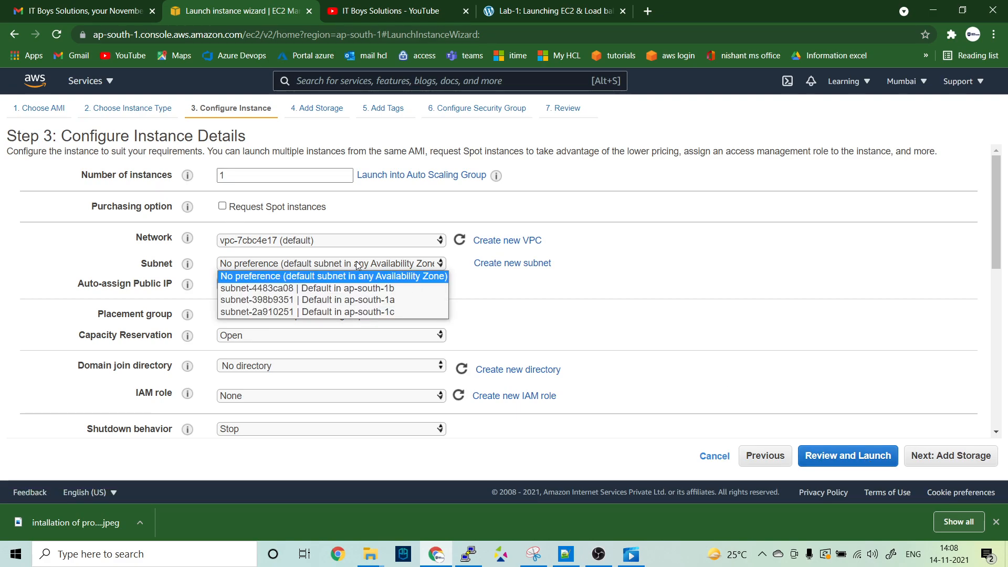
click(383, 298)
scroll(355, 340, down, 3)
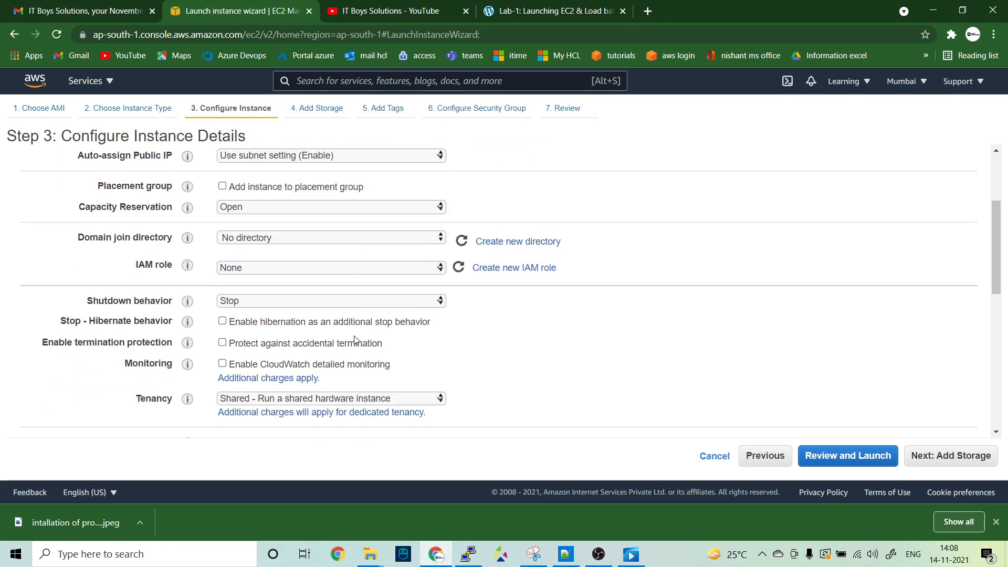
scroll(355, 340, down, 3)
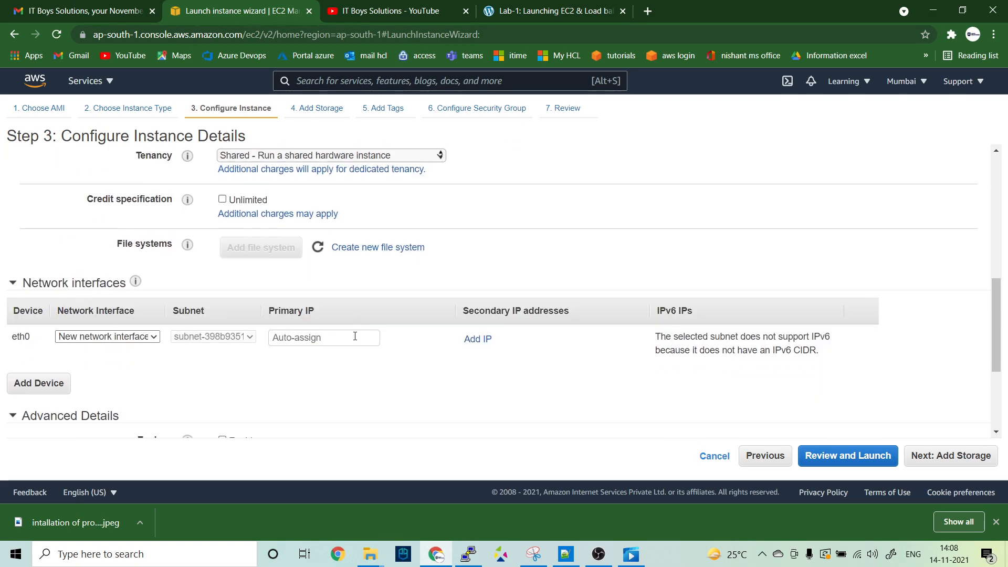
scroll(351, 274, down, 3)
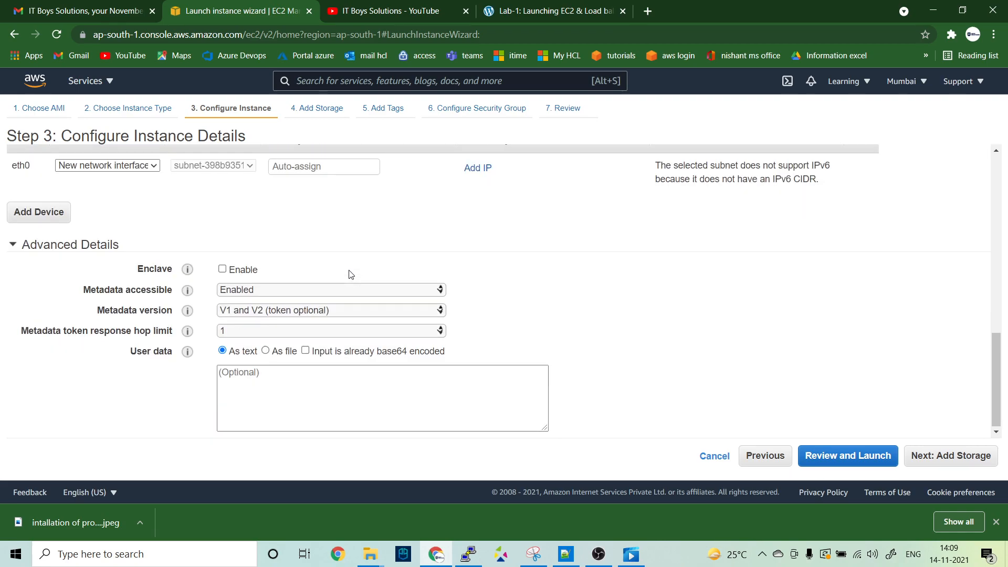
click(278, 399)
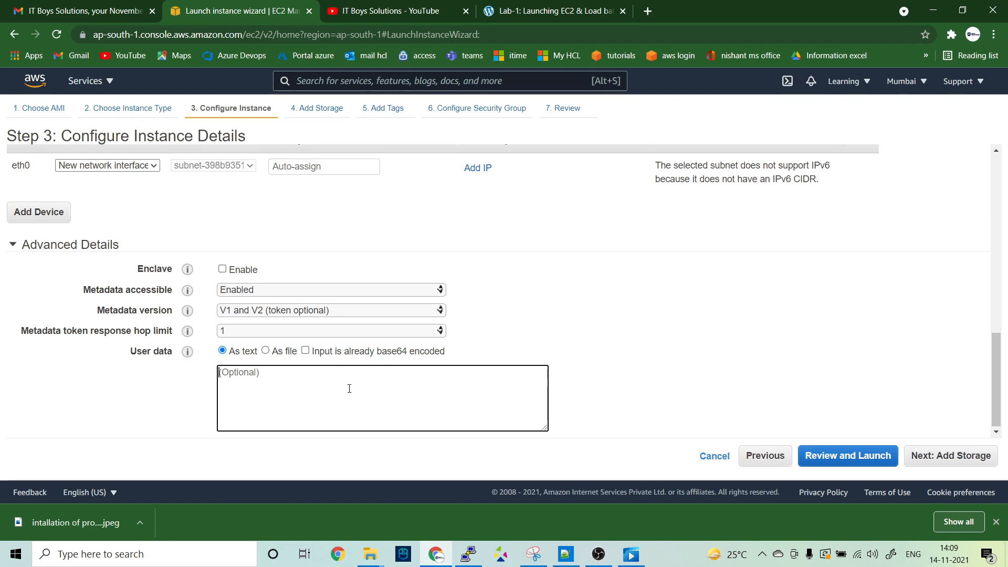
Examine the Instance 1 script on the Lab-1 page, including the echo into /var/www/html/index.html and the httpd start and enable commands
click(509, 12)
scroll(288, 225, up, 15)
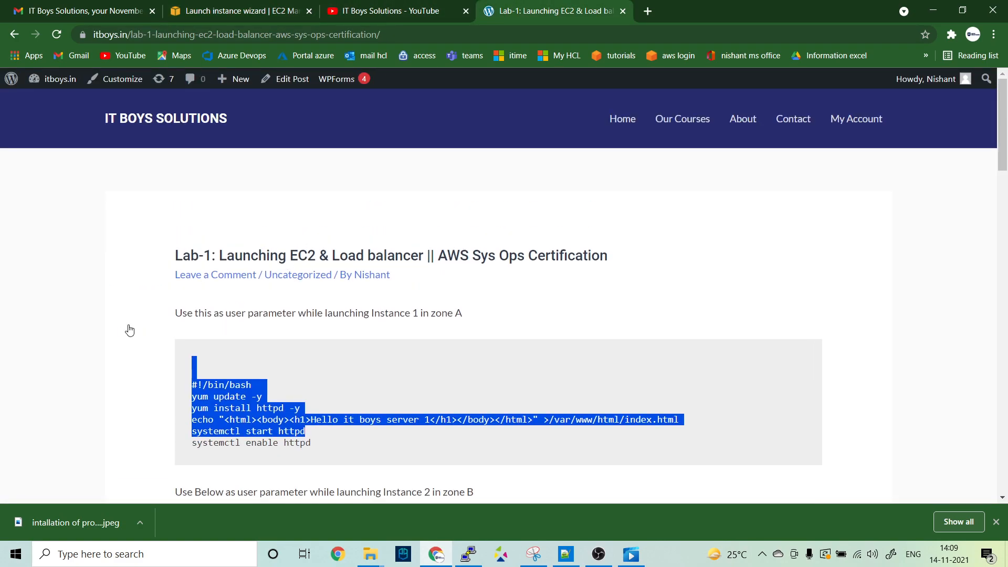
click(88, 362)
key(super+Tab)
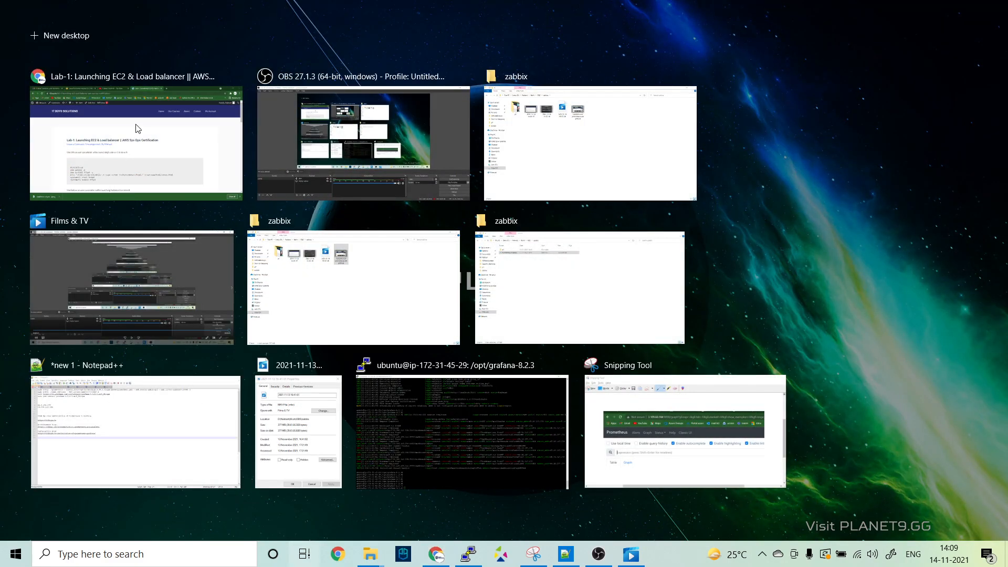
click(221, 181)
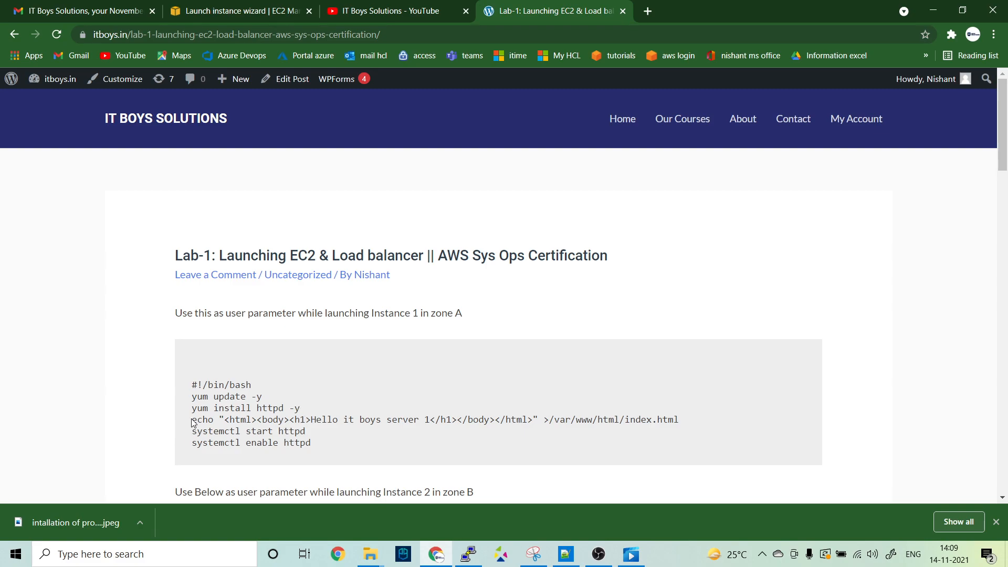
drag(192, 421, 214, 419)
click(224, 418)
drag(225, 418, 679, 420)
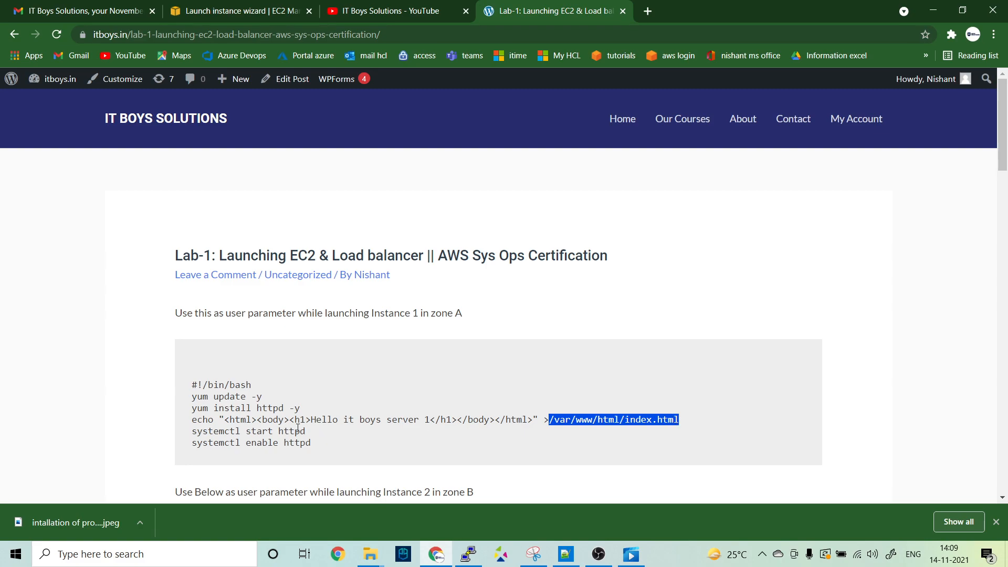
drag(193, 431, 306, 431)
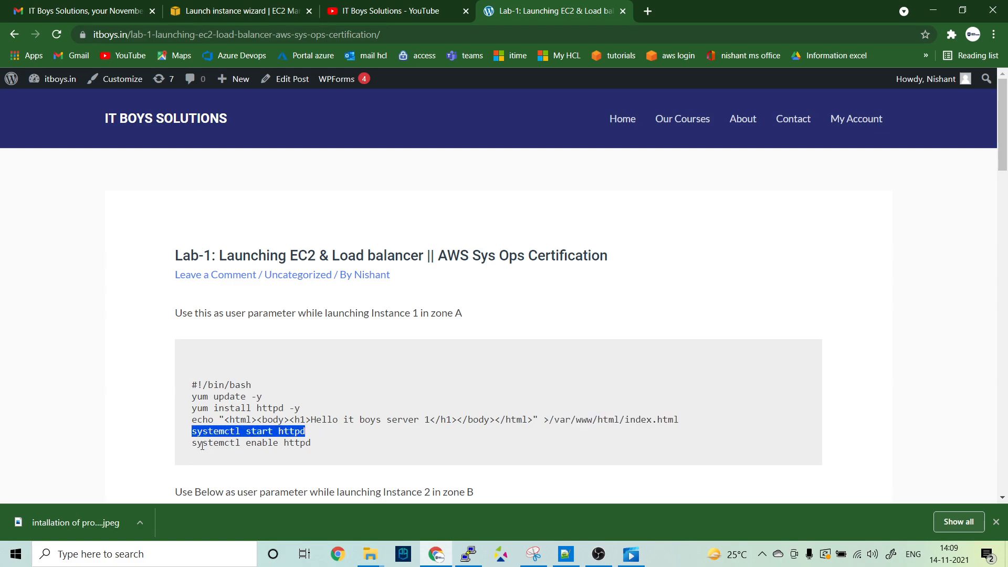
drag(194, 443, 304, 442)
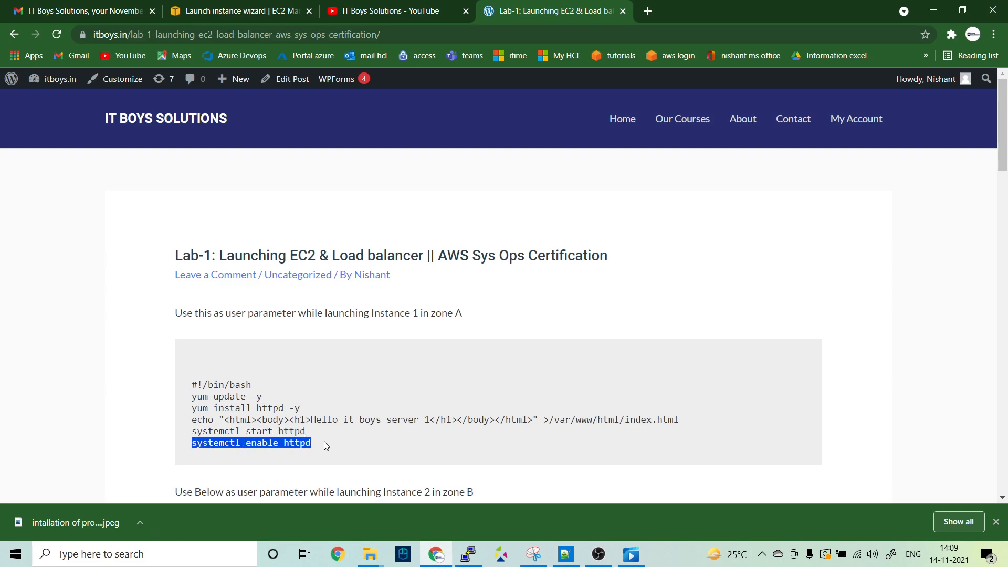
click(325, 444)
triple_click(252, 443)
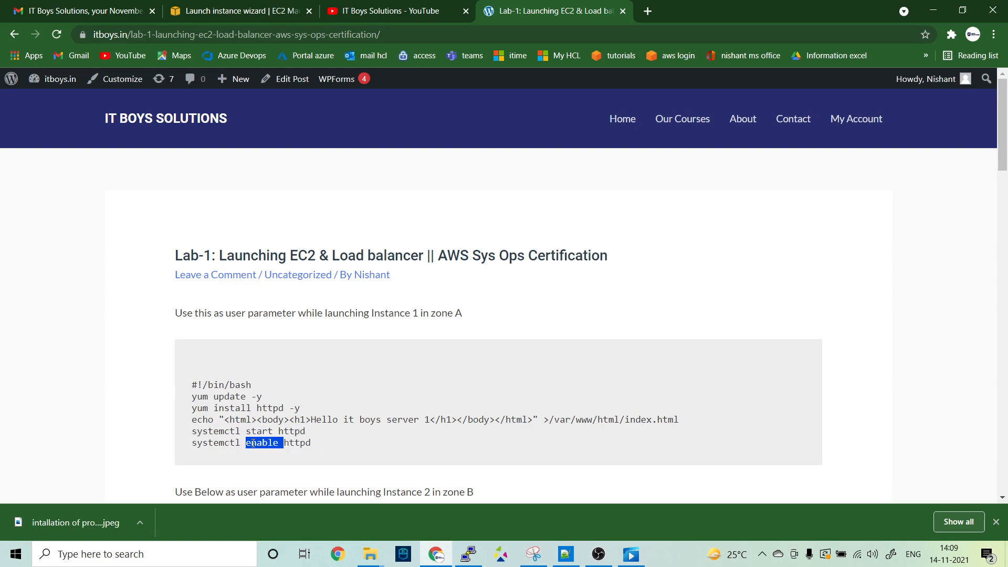
click(355, 439)
drag(192, 431, 327, 433)
drag(230, 443, 288, 444)
click(380, 430)
Copy the complete Instance 1 script, from #!/bin/bash to systemctl enable httpd, into the new instance's user data as text
drag(187, 383, 330, 440)
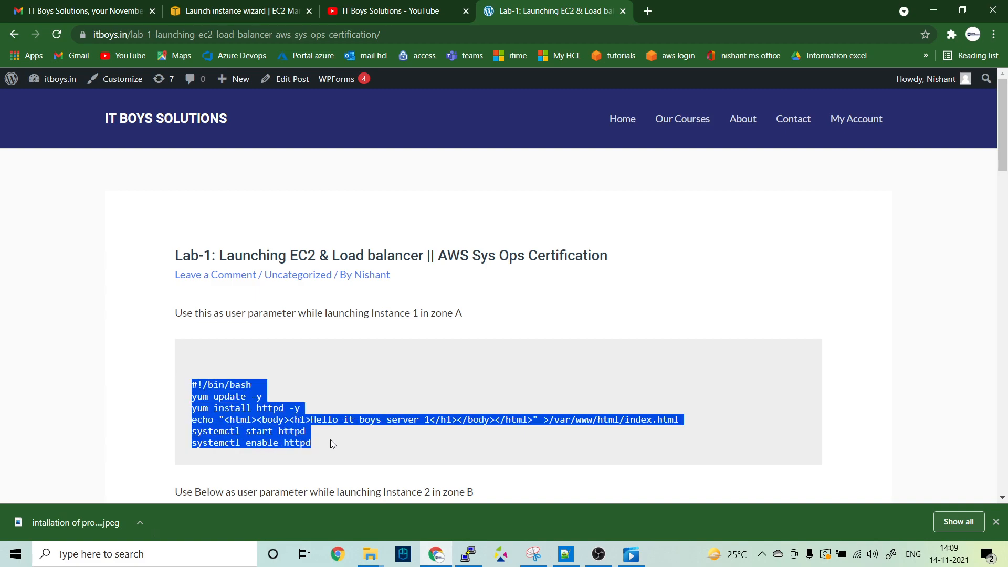
click(244, 11)
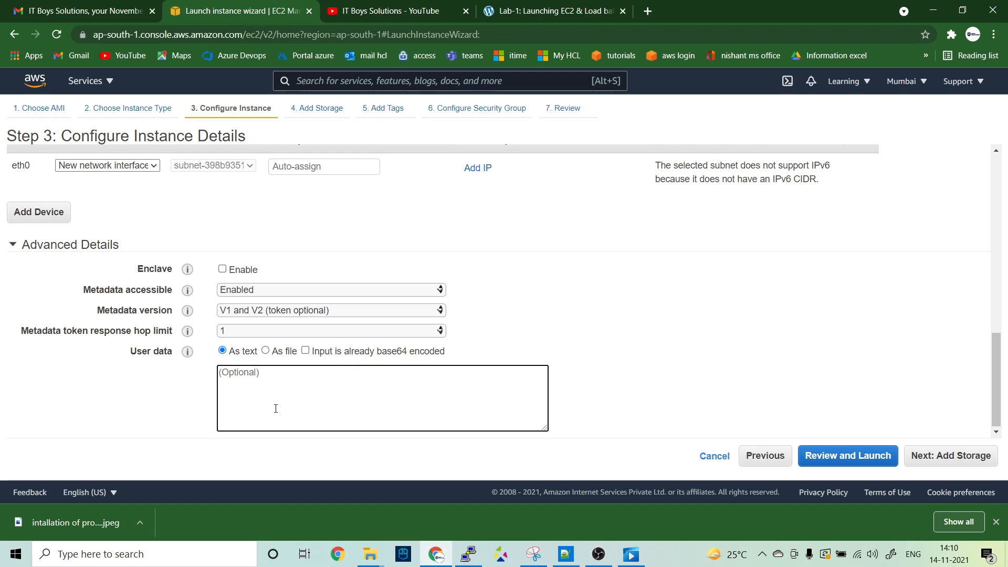
text(#!/bin/bash yum update -y yum install httpd -y echo "<html><body><h1>Hello it boys server 1</h1></body></html>" >/var/www/html/index.html systemctl start httpd systemctl enable httpd)
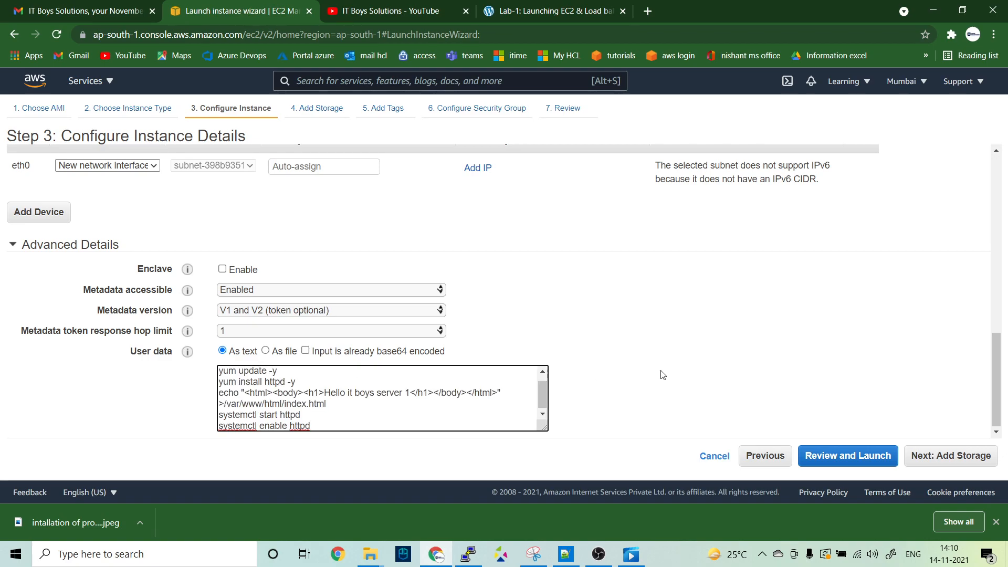
Keep the default storage and add a tag with key Name and value sysops1
click(923, 456)
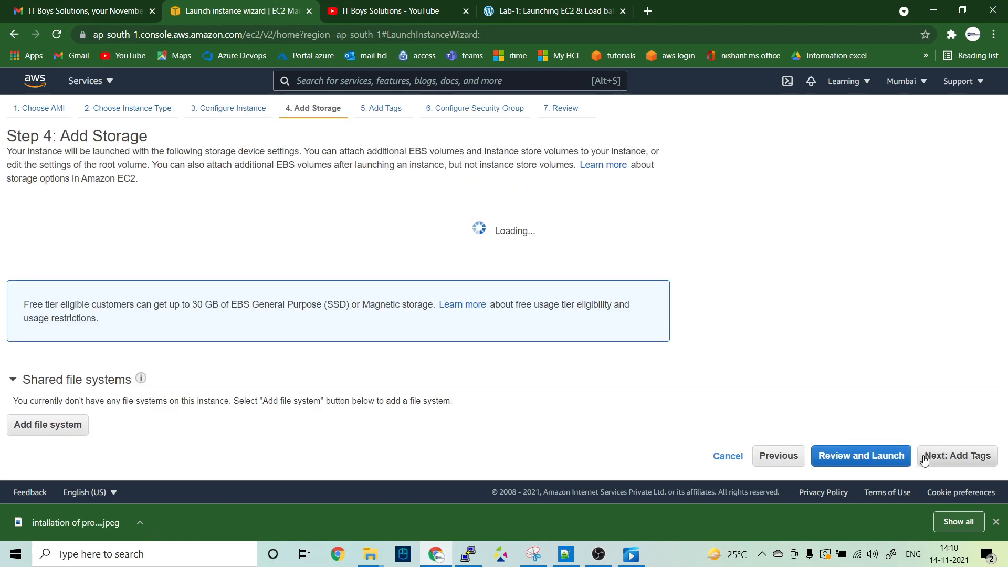
click(956, 464)
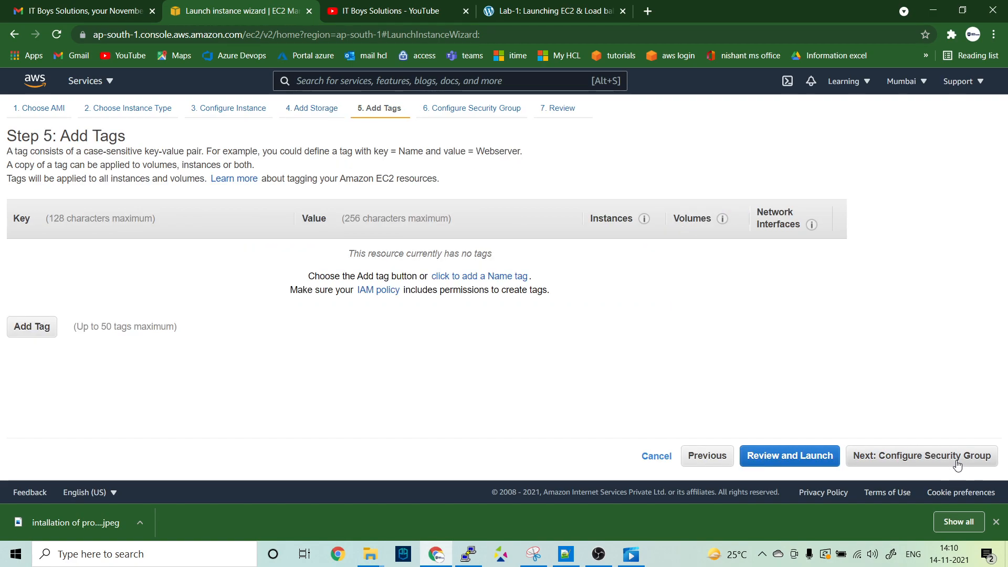
click(29, 328)
text(Name)
key(Tab)
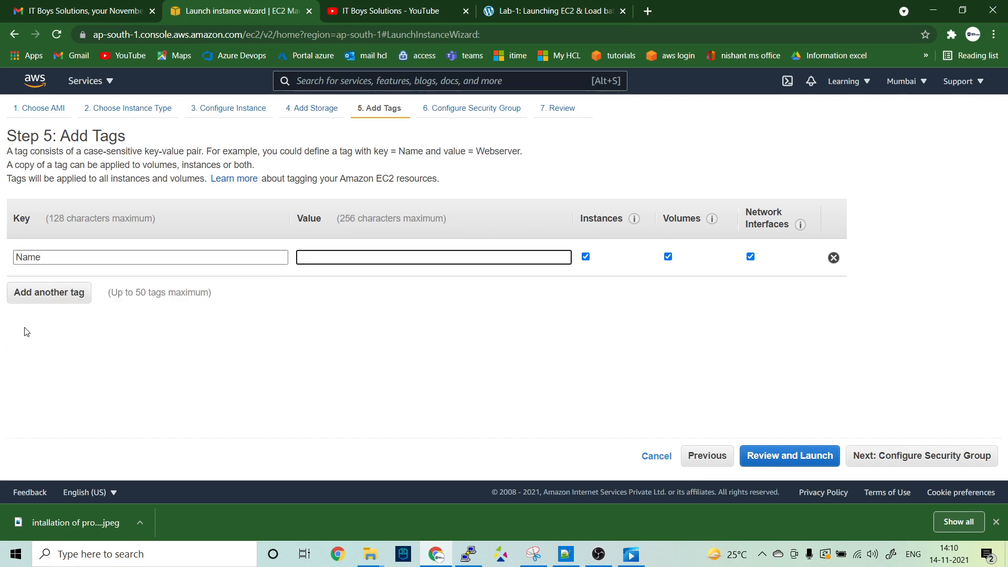
text(sysops1)
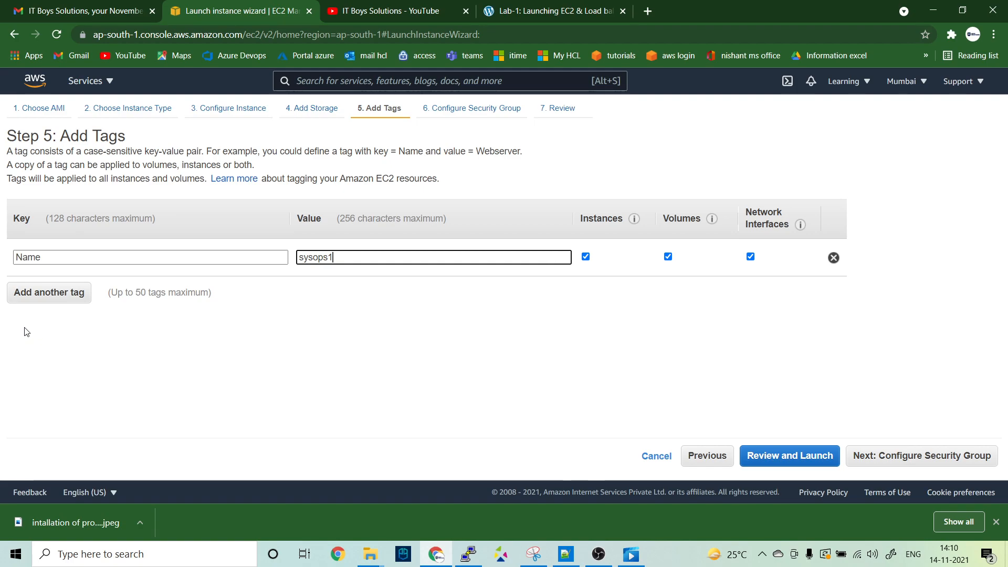
Assign the existing default security group to the instance and review the launch details
click(942, 458)
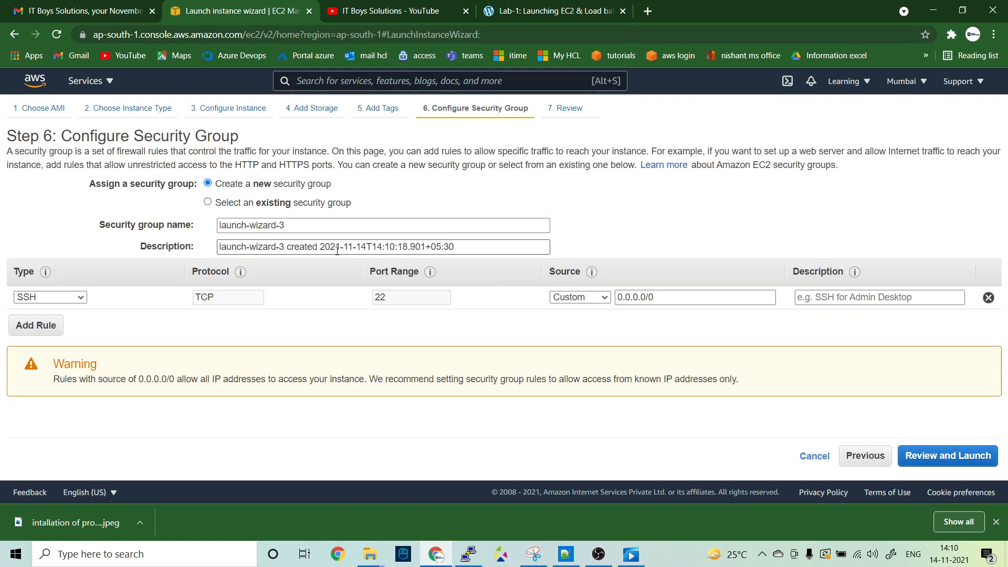
click(230, 208)
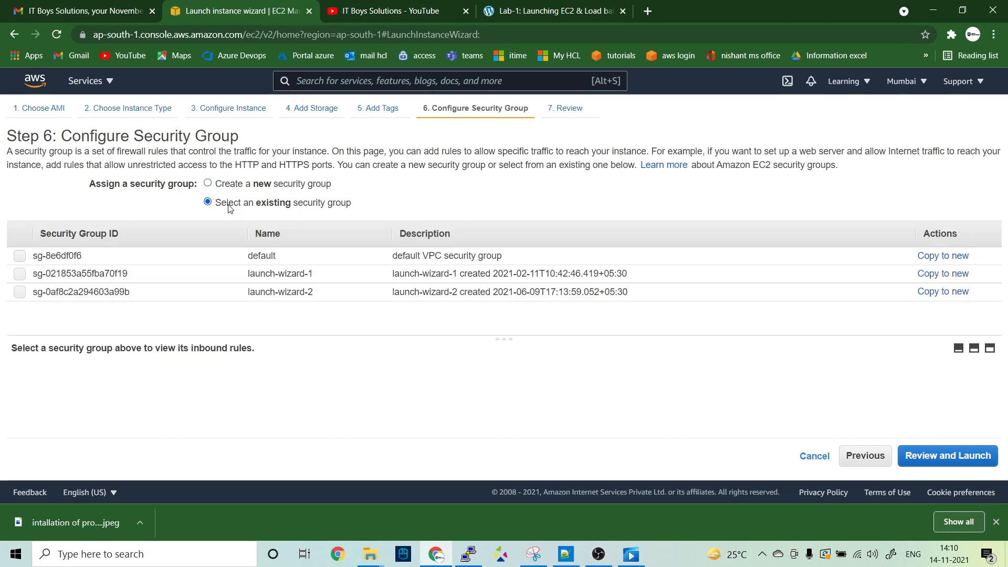
click(92, 258)
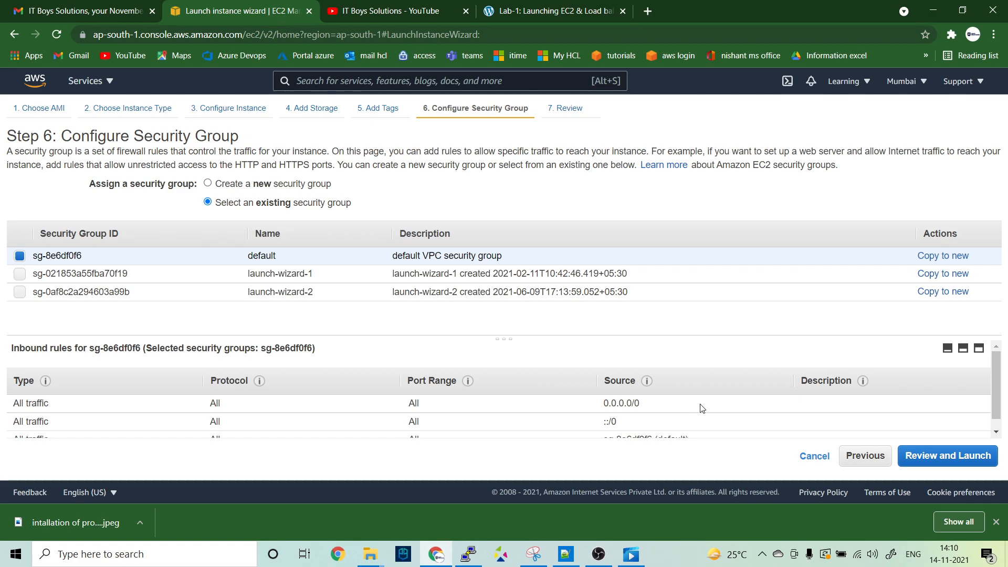
click(988, 447)
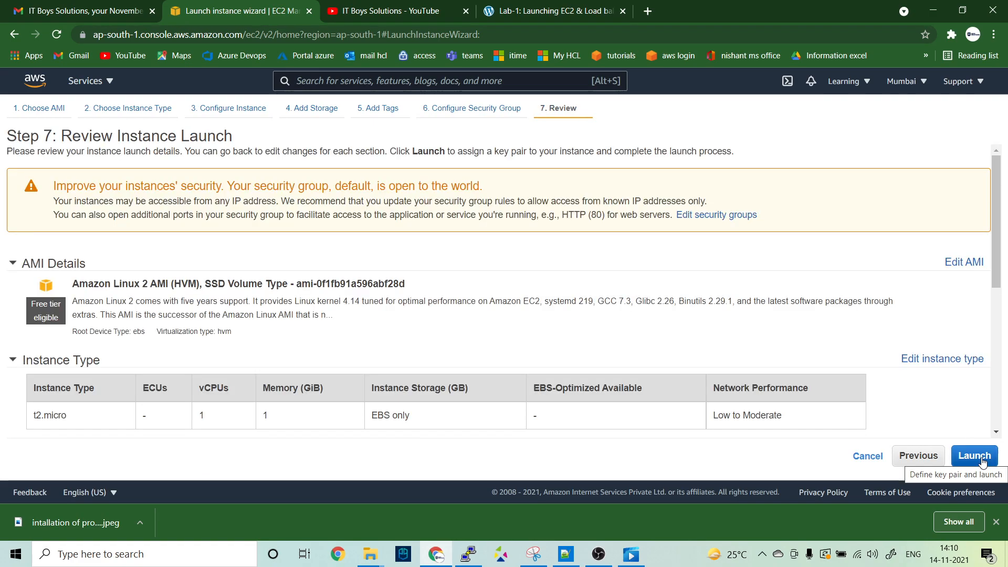
scroll(151, 333, down, 8)
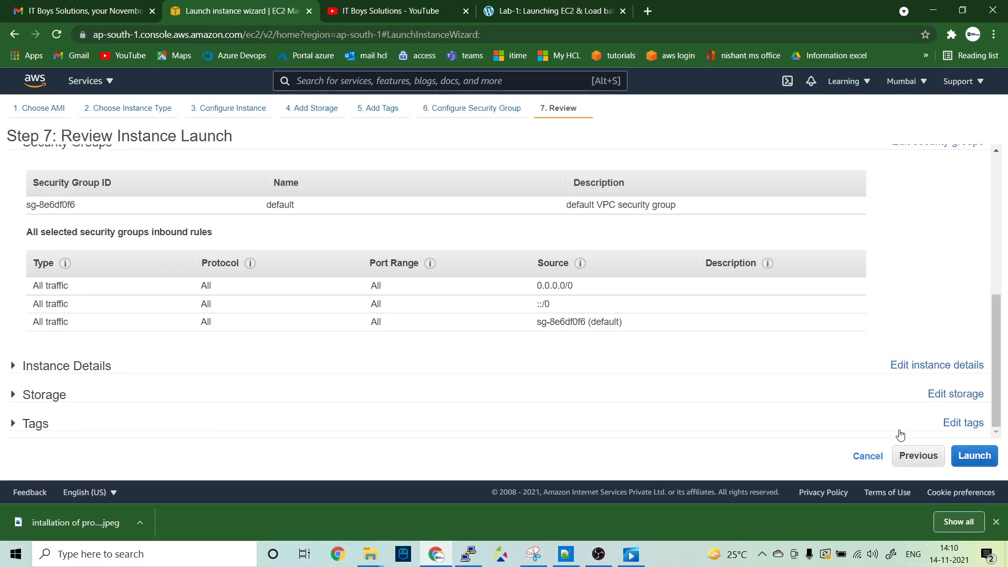
Launch the sysops1 instance with the existing RSA key pair, acknowledging access to the private key file, and open it in the instance list
click(983, 459)
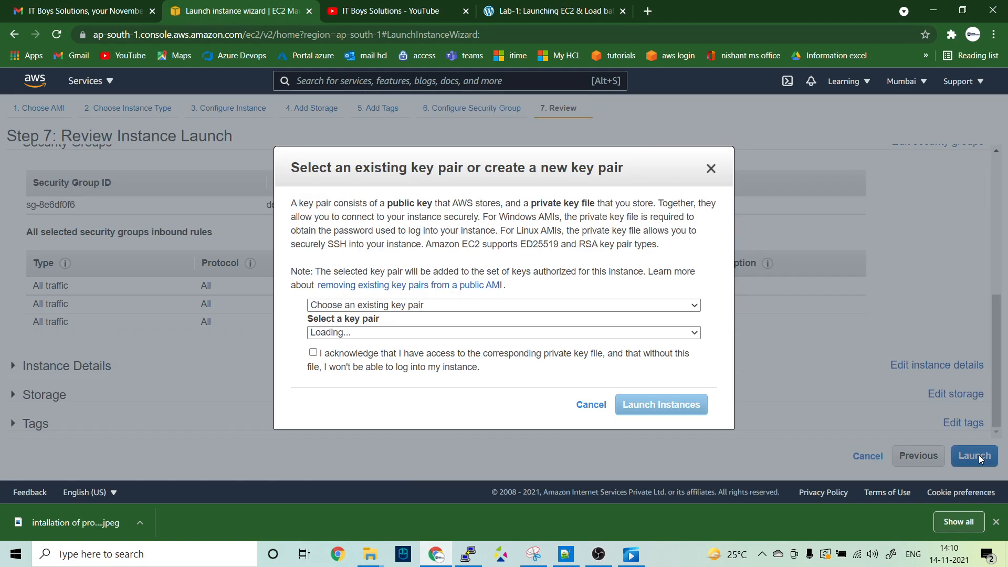
click(368, 358)
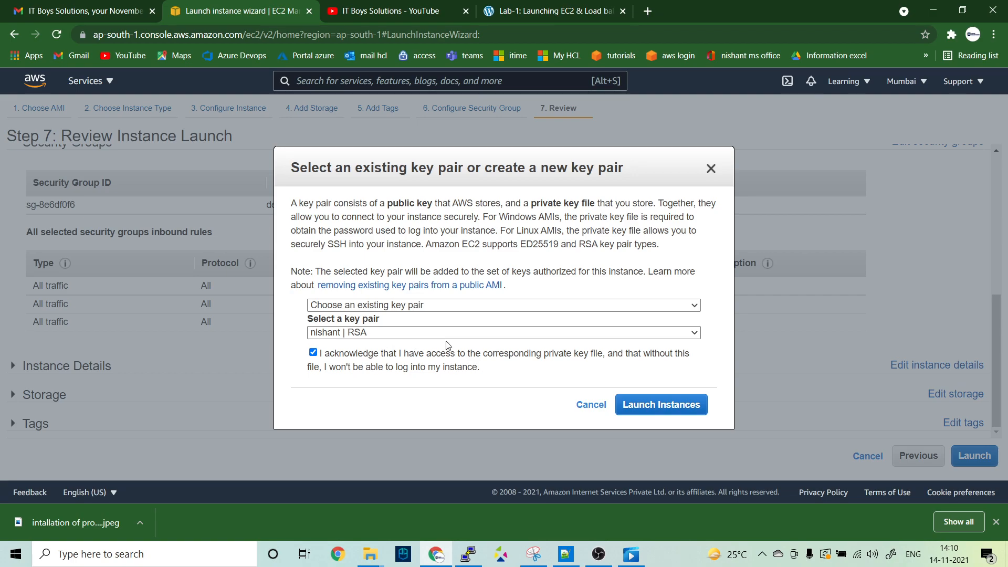
click(654, 410)
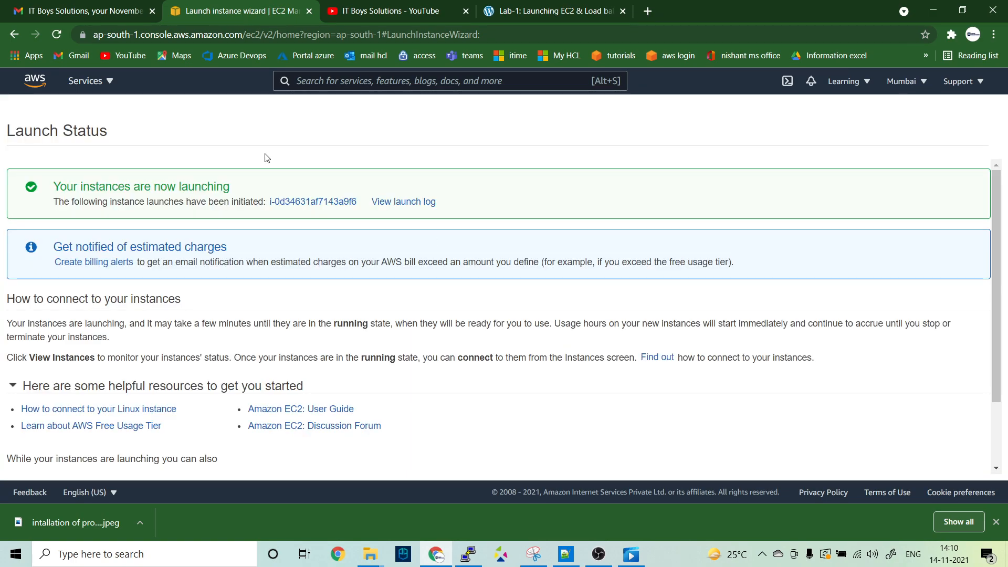
click(306, 204)
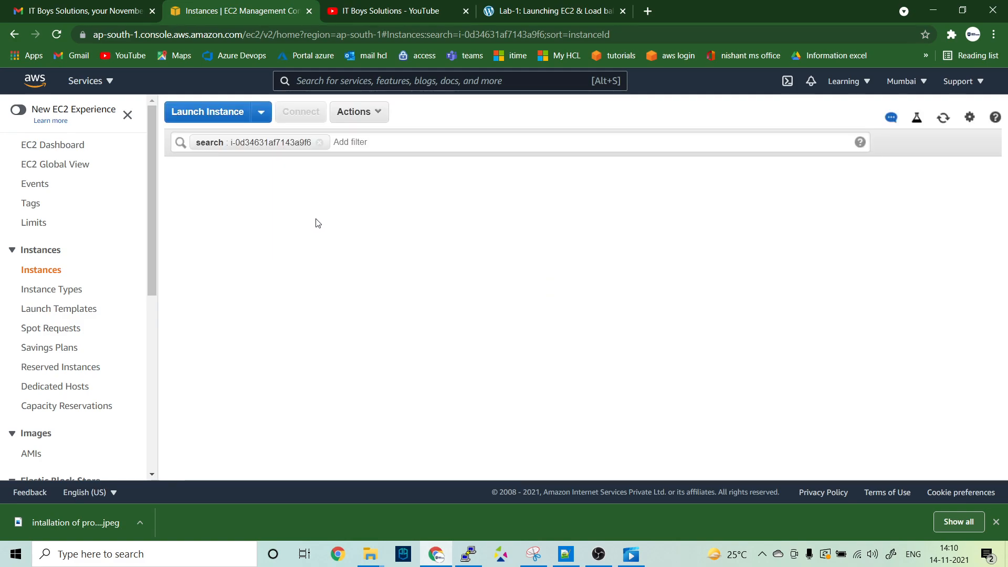
Start a second instance from the Amazon Linux 2 AMI as t2.micro and set its subnet to the default one in ap-south-1b
click(205, 113)
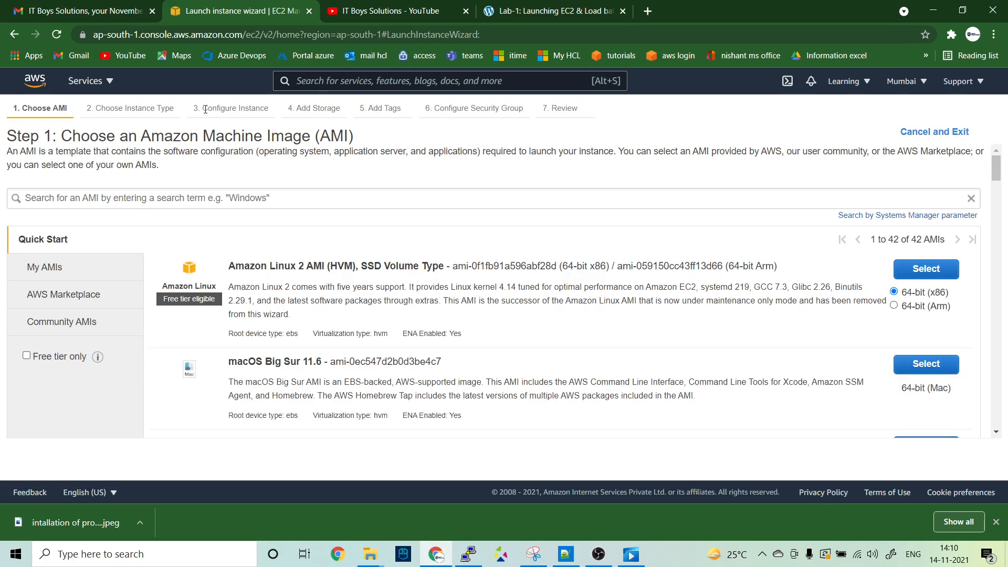
click(944, 273)
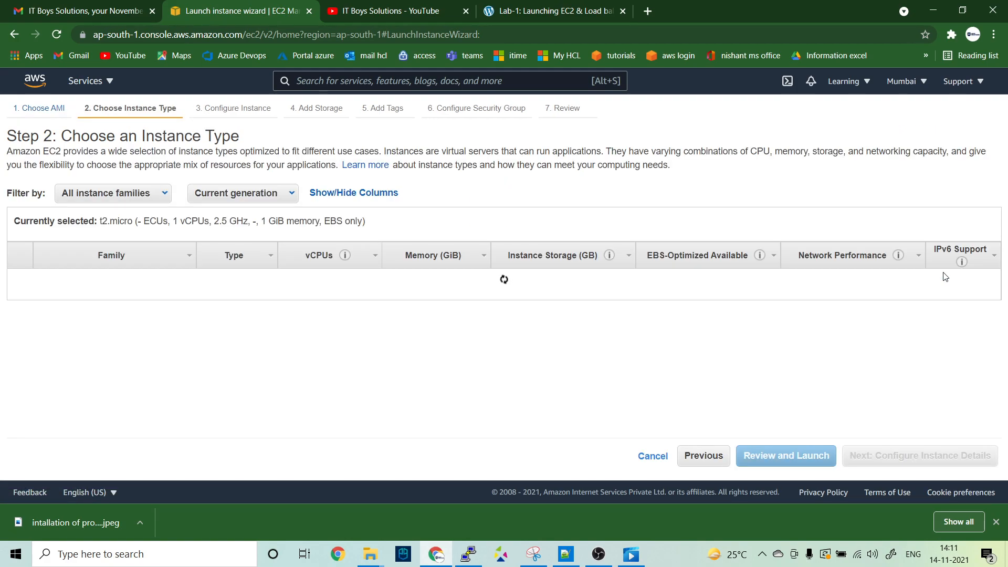
click(914, 462)
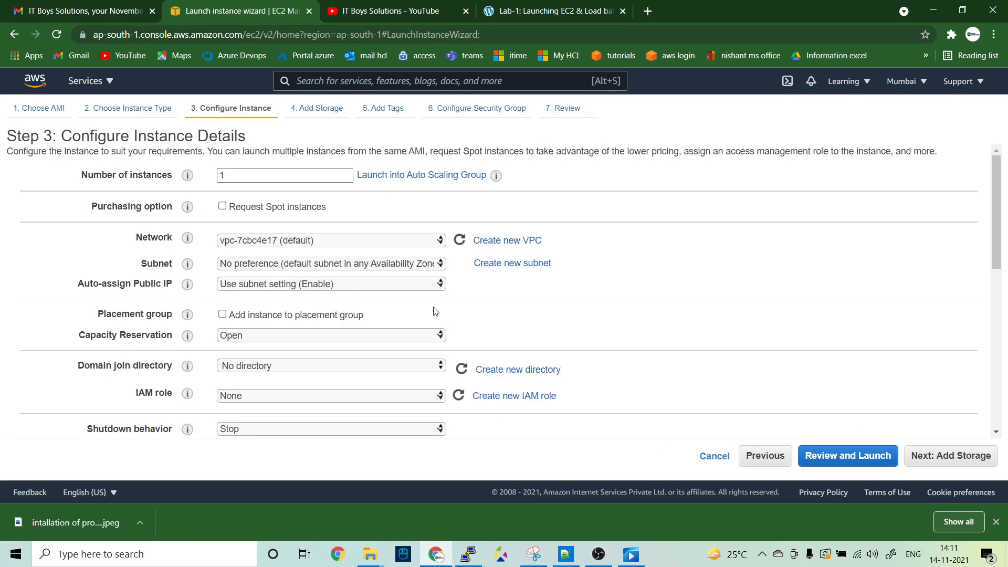
click(343, 266)
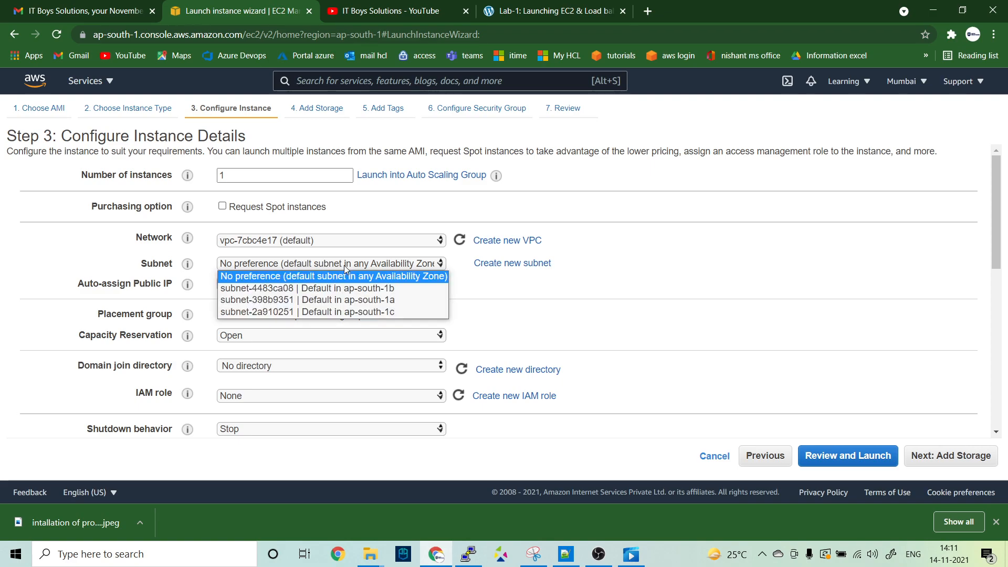
click(396, 300)
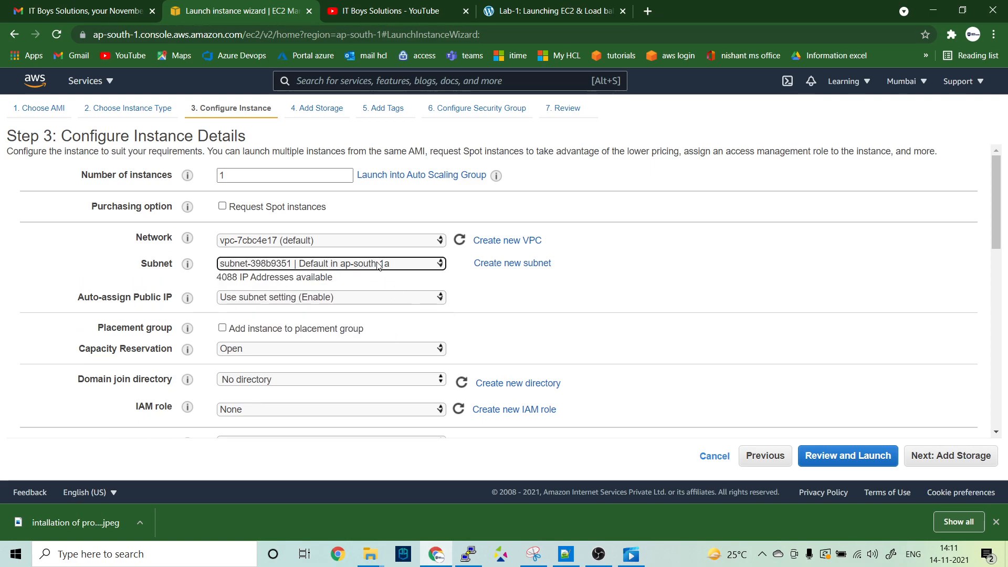
click(380, 264)
click(391, 290)
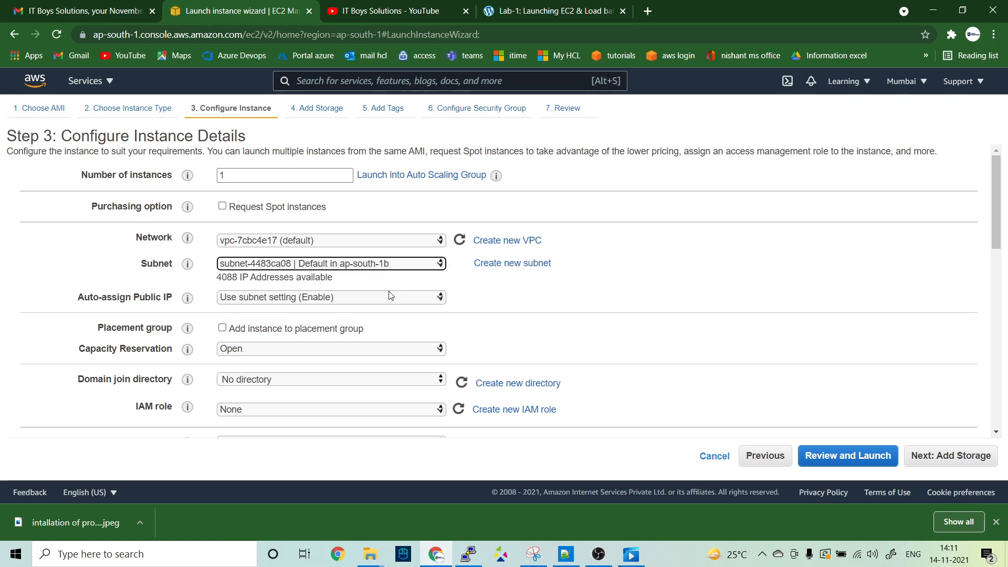
Copy the complete Instance 2 script from the Lab-1 page, from #!/bin/bash to systemctl enable httpd, into the second instance's user data as text
scroll(391, 296, down, 10)
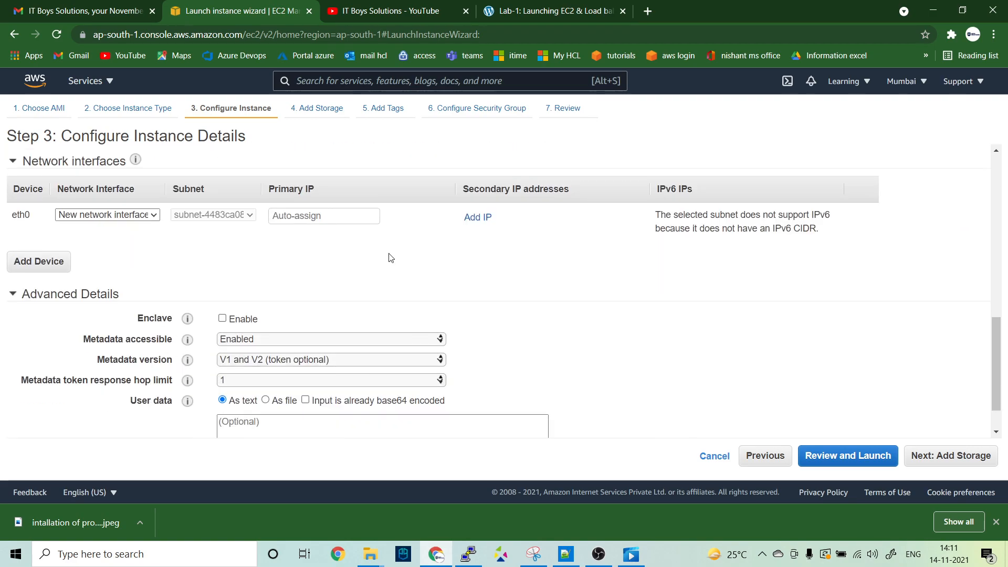
click(566, 14)
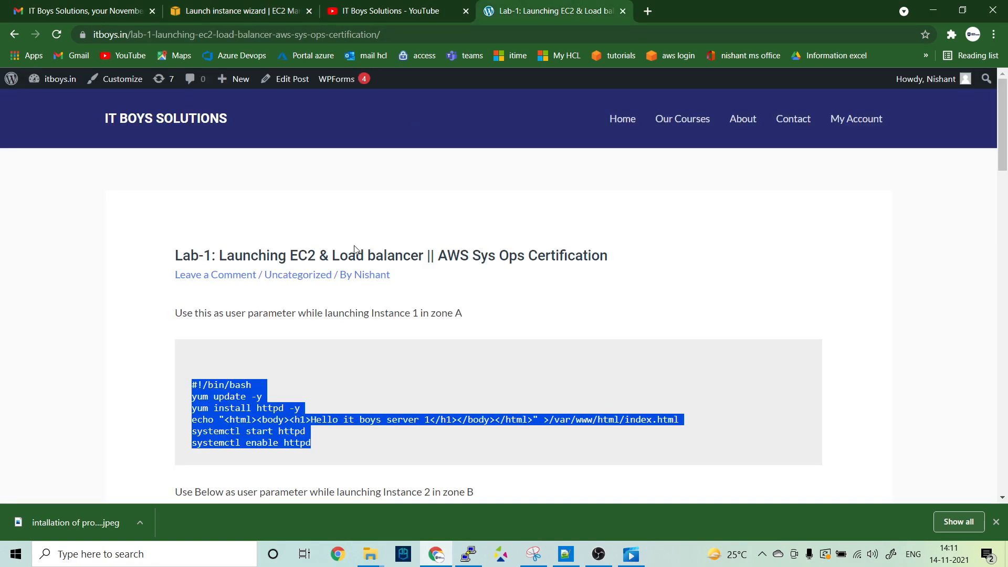
scroll(265, 305, down, 5)
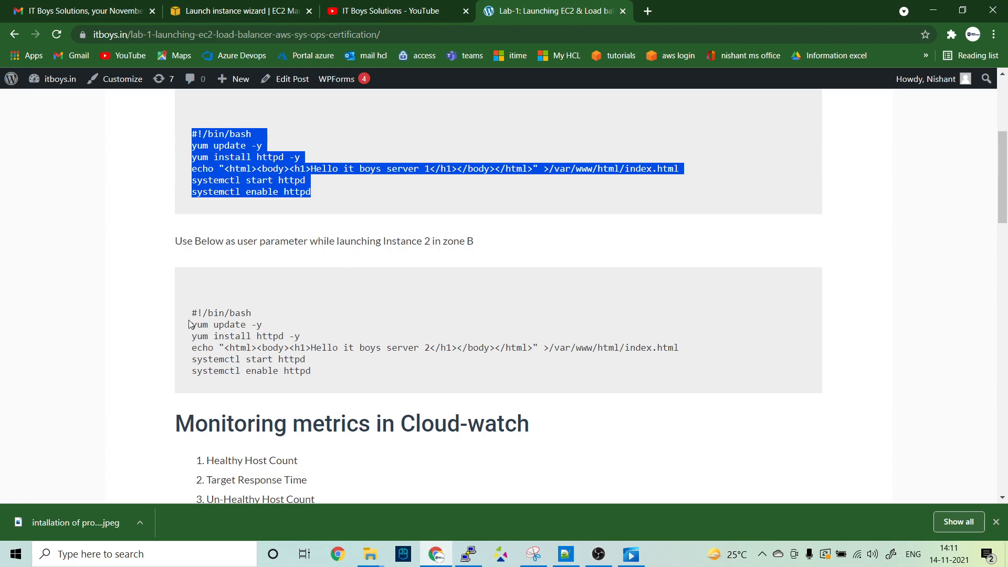
drag(190, 311, 361, 371)
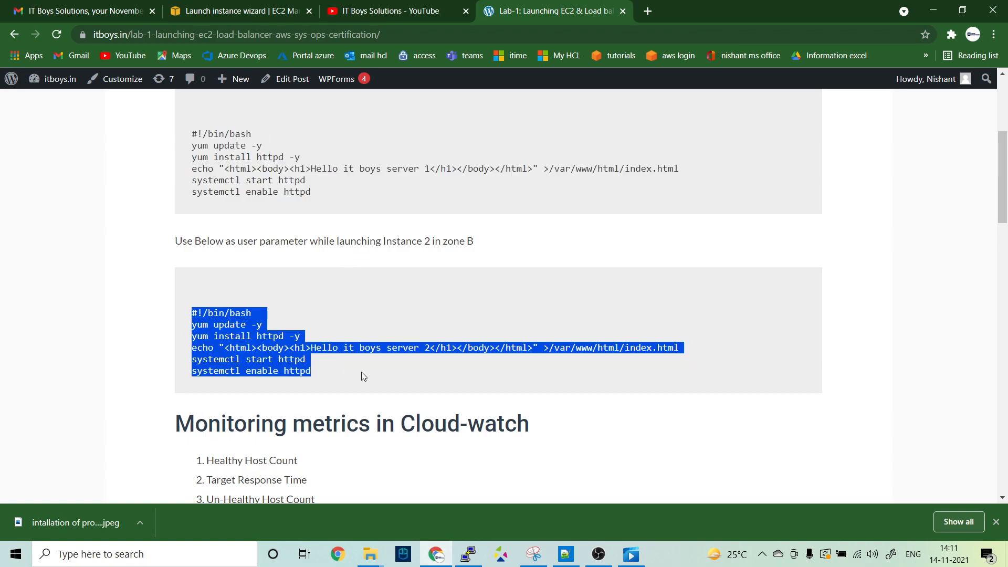
click(361, 372)
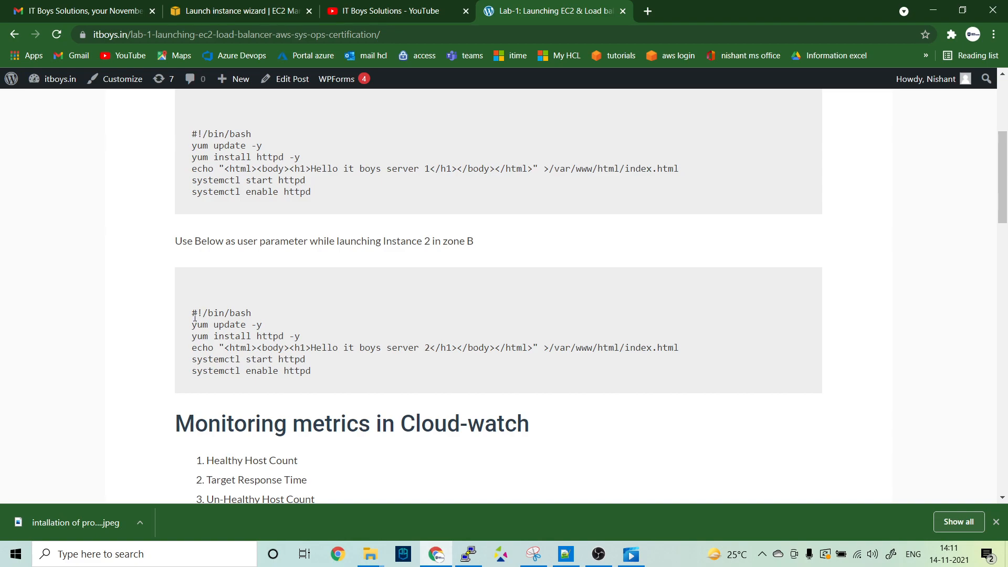
drag(193, 314, 338, 386)
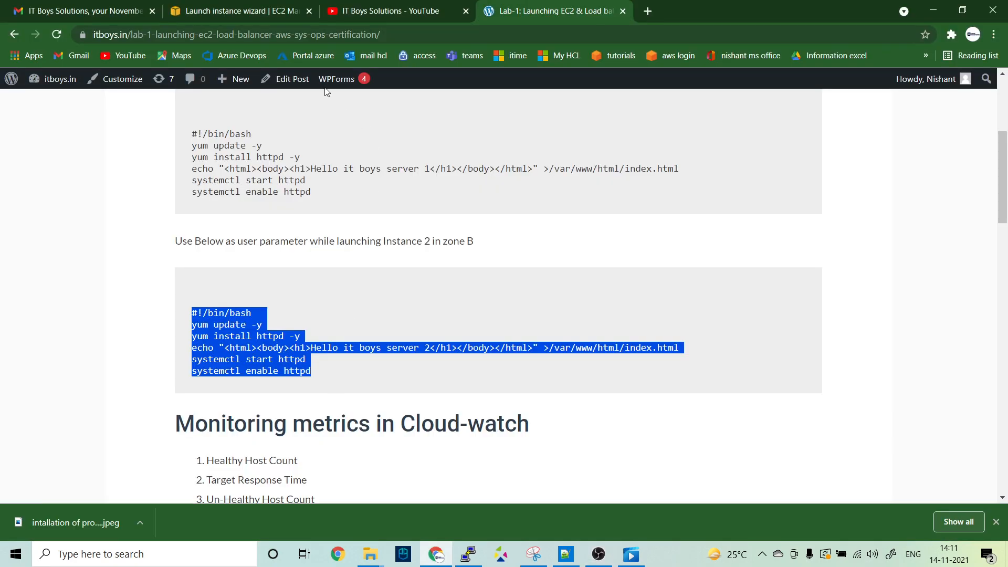
click(221, 10)
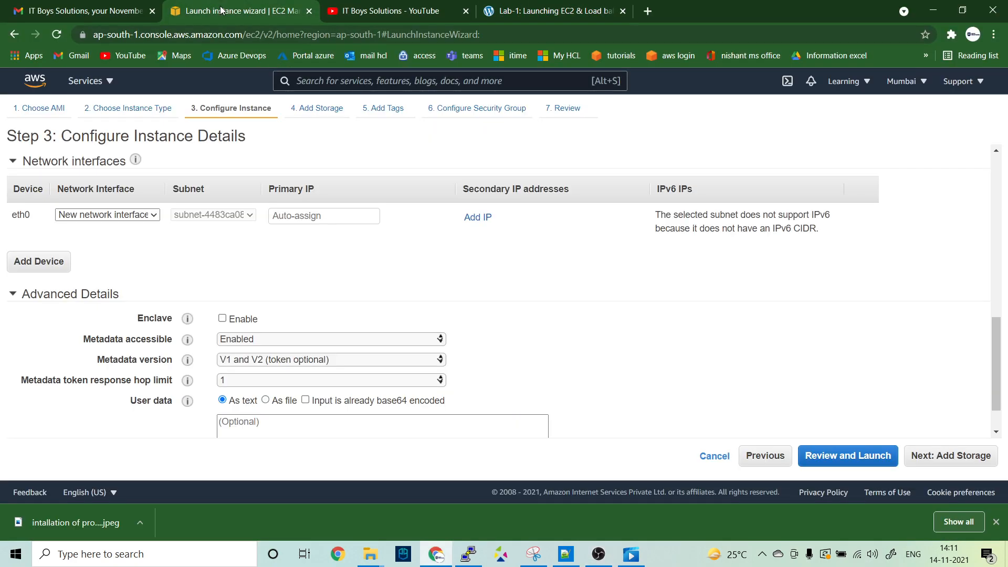
scroll(313, 187, down, 1)
click(268, 392)
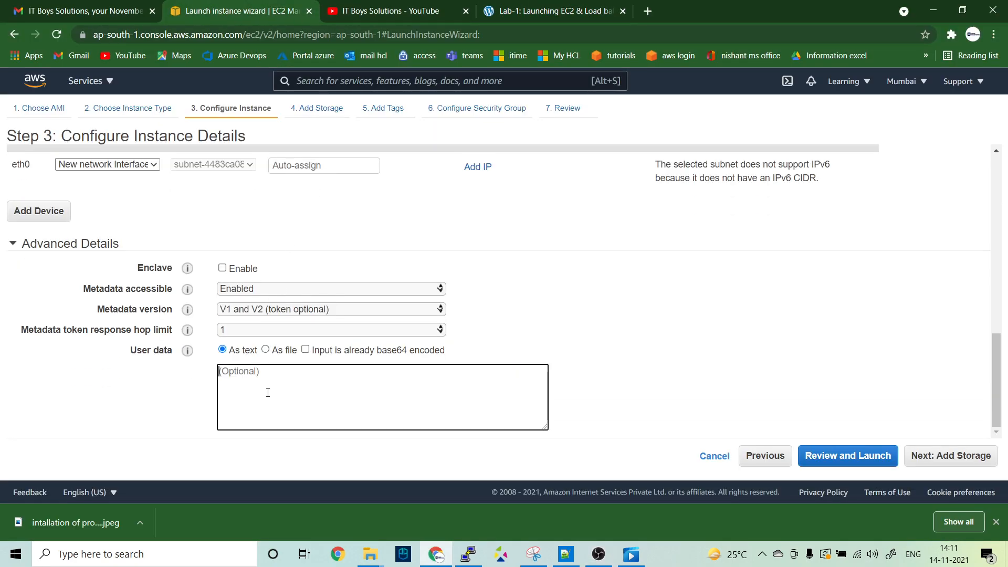
text(#!/bin/bash yum update -y yum install httpd -y echo "<html><body><h1>Hello it boys server 2</h1></body></html>" >/var/www/html/index.html systemctl start httpd systemctl enable httpd)
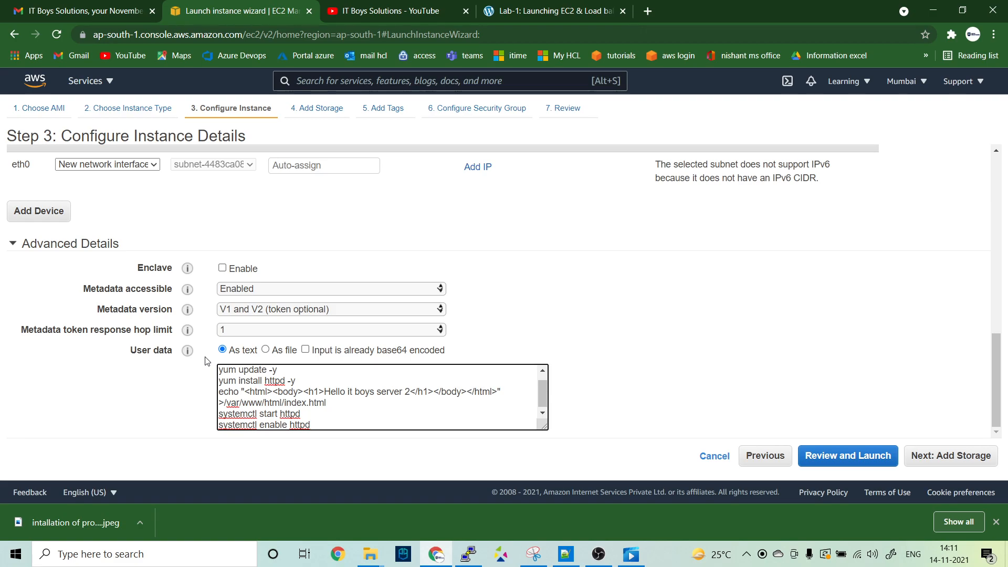
Keep the second instance's default storage and add a tag with key Name and value sysops2
click(916, 454)
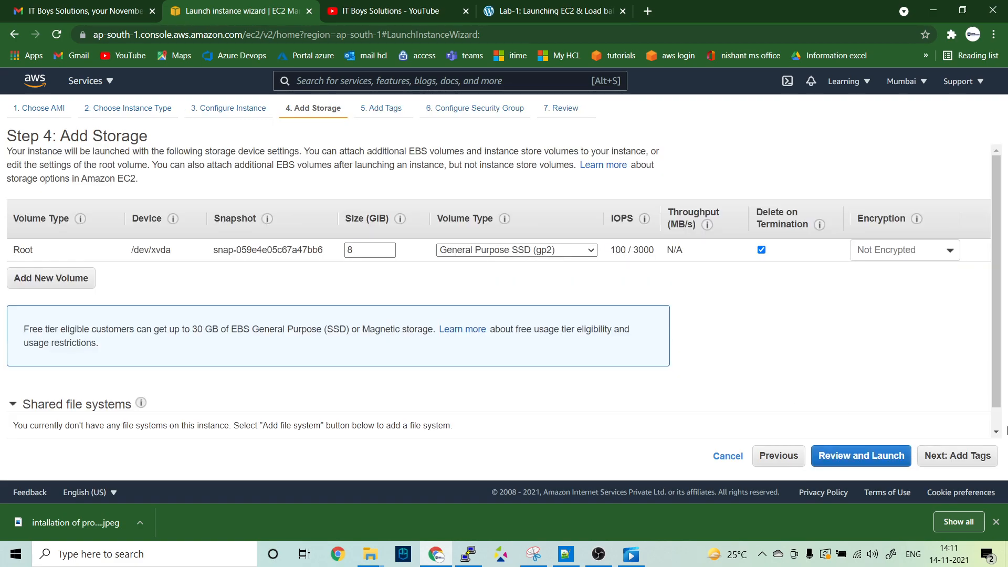
click(960, 455)
click(24, 339)
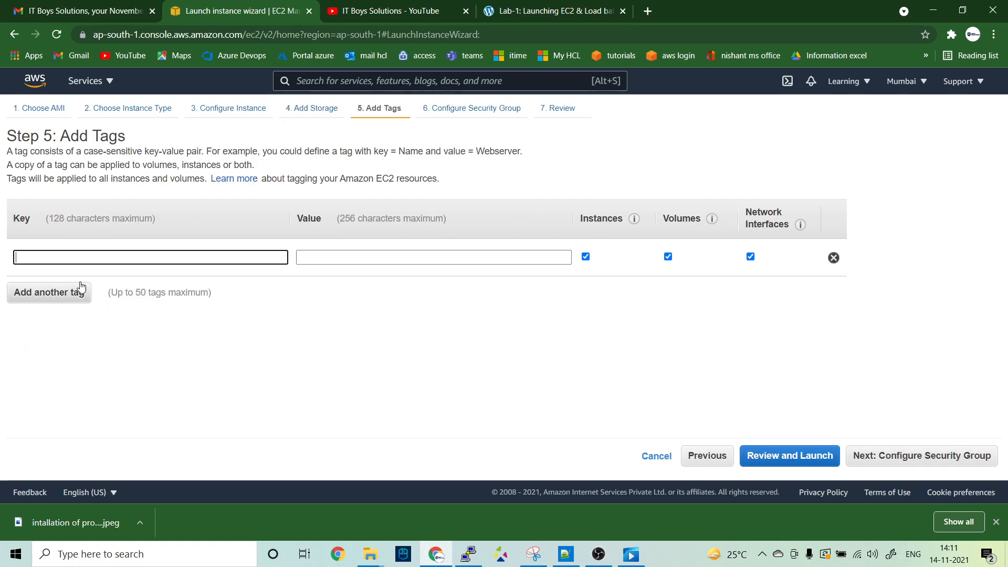
text(Name)
key(Tab)
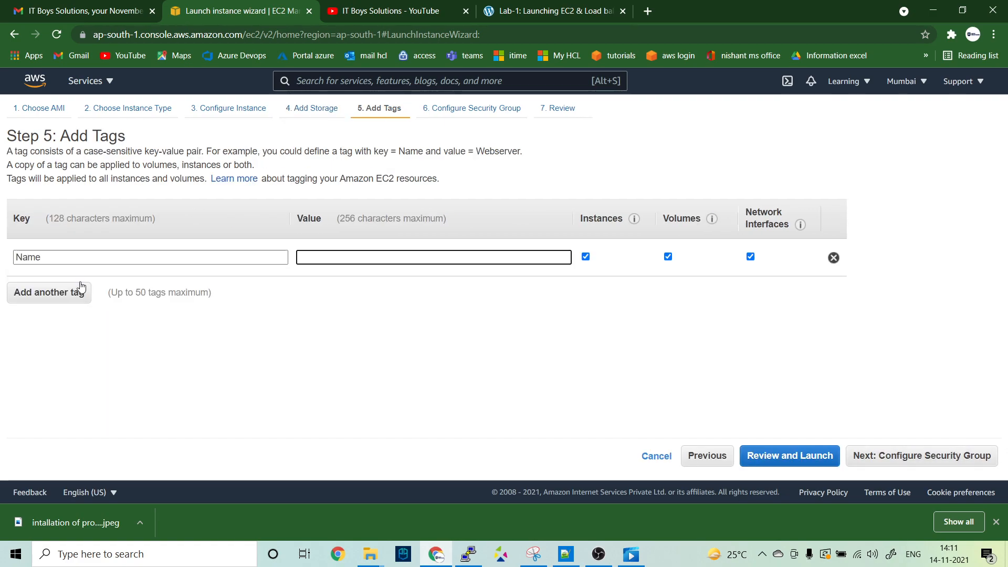
text(sys)
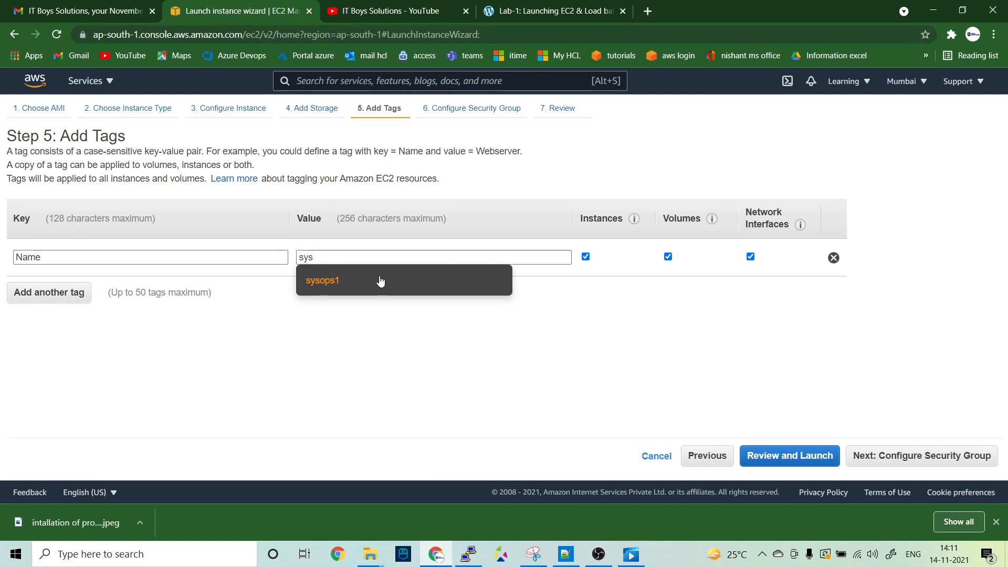
click(338, 285)
key(BackSpace)
text(2)
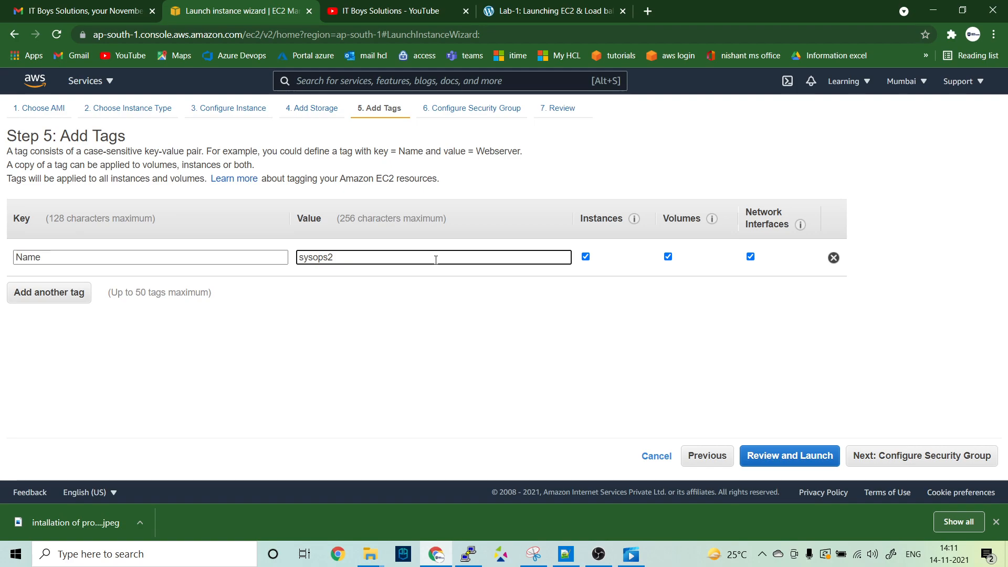
Assign the existing default security group to the second instance and proceed to the launch review
click(932, 462)
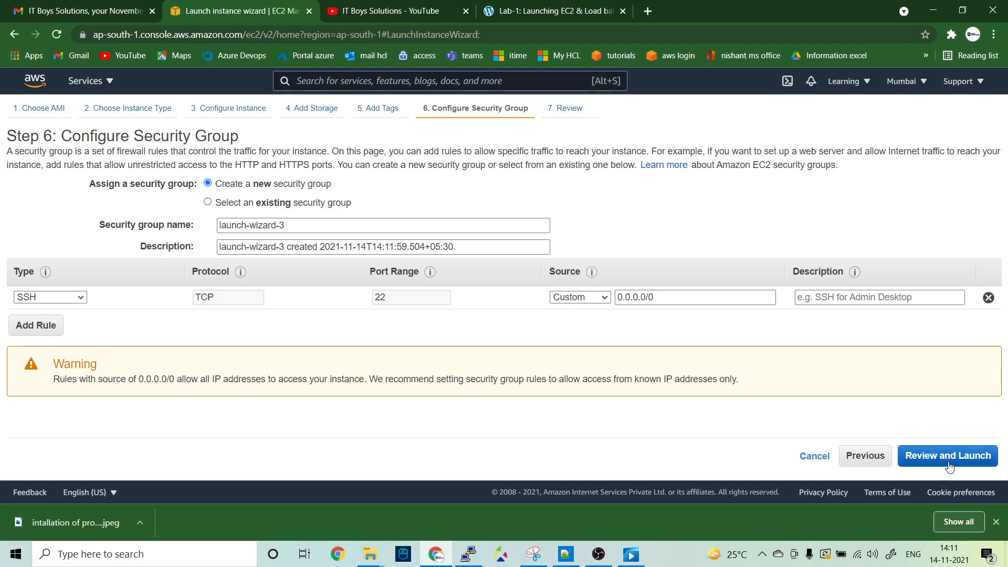
click(268, 204)
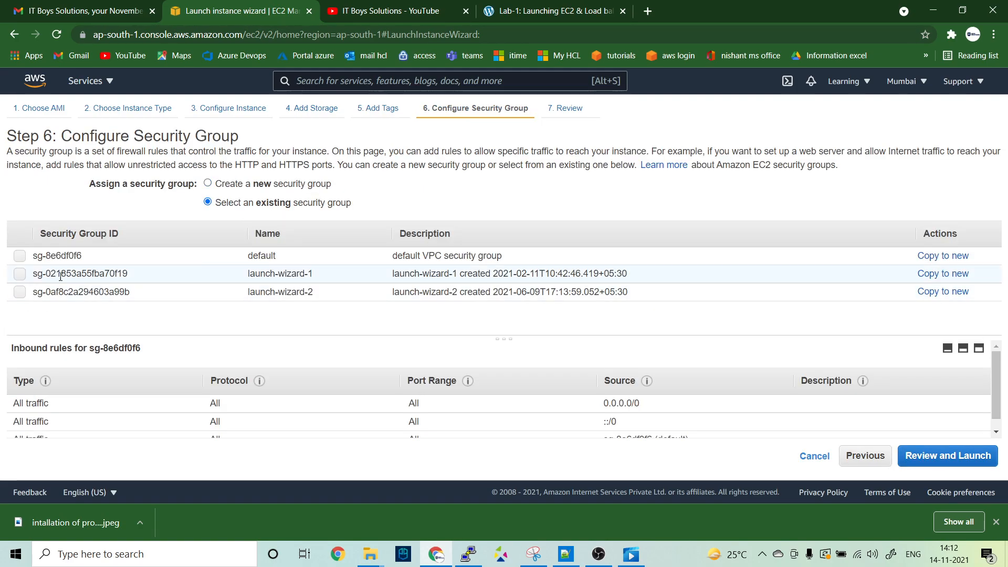
click(47, 255)
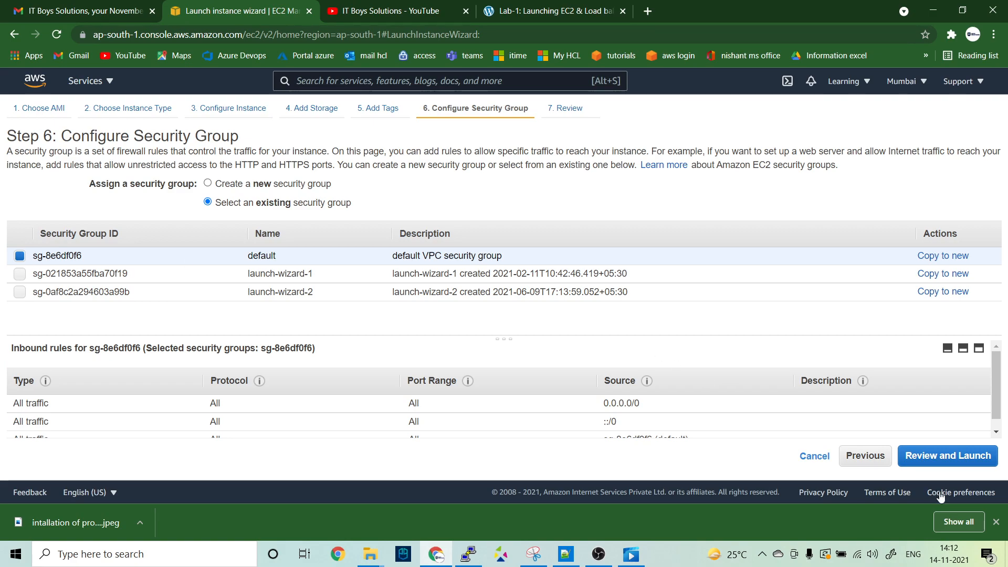
click(947, 454)
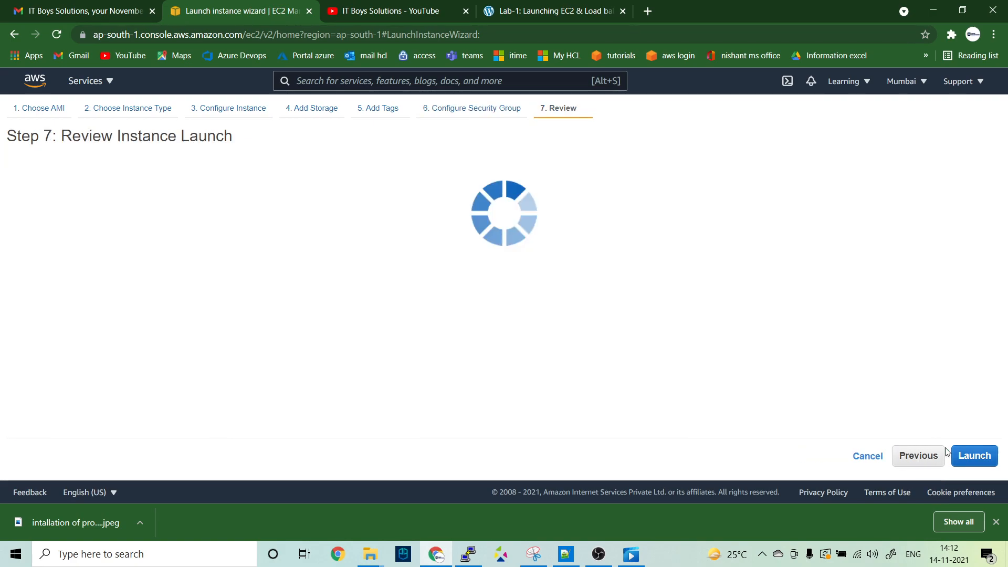
Launch the sysops2 instance with the existing RSA key pair, acknowledging private key access, and open it in the instance list
click(975, 456)
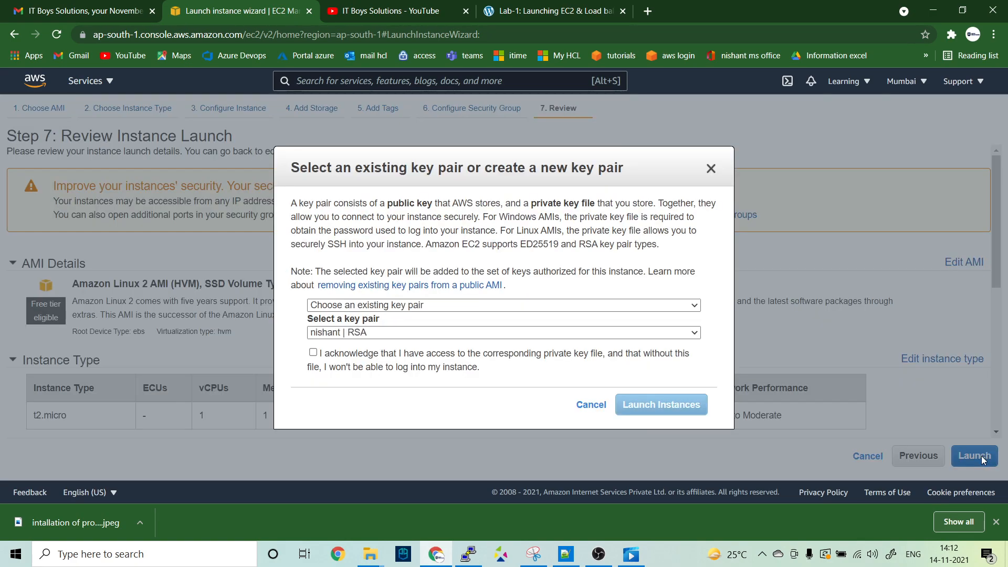
click(313, 353)
click(661, 405)
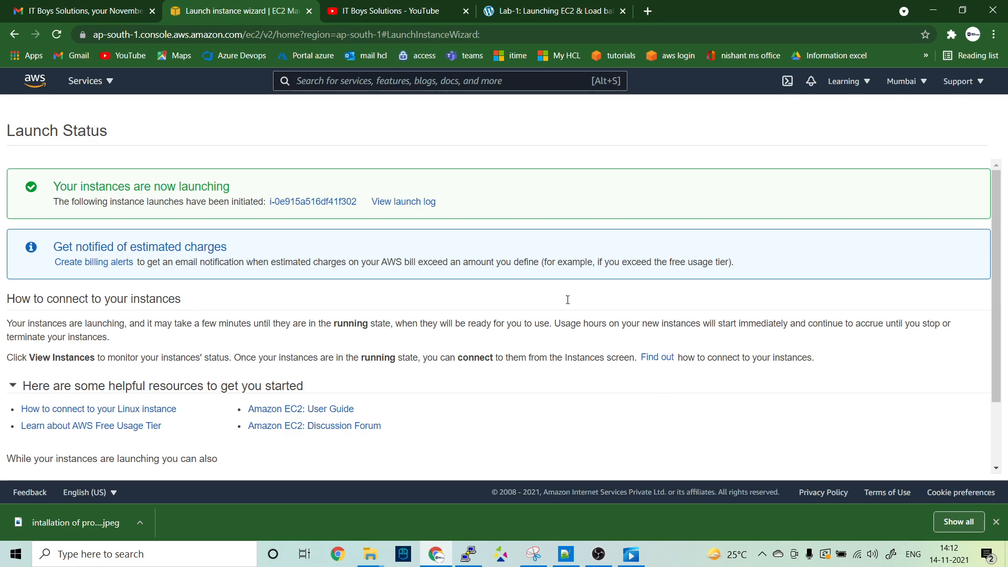
click(313, 203)
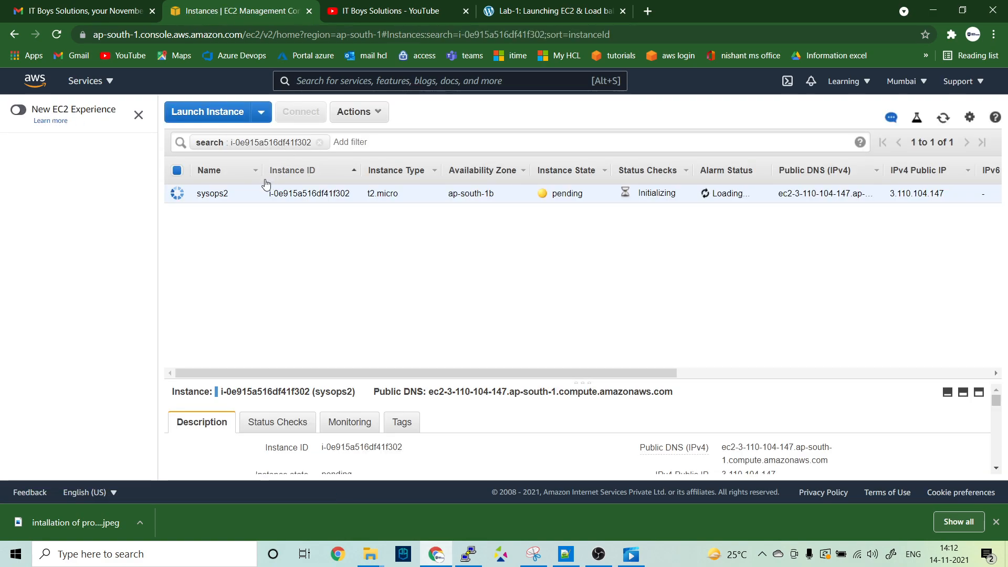
Clear the instance ID filter, select sysops1 among all instances, and filter the instance list by sys
click(319, 143)
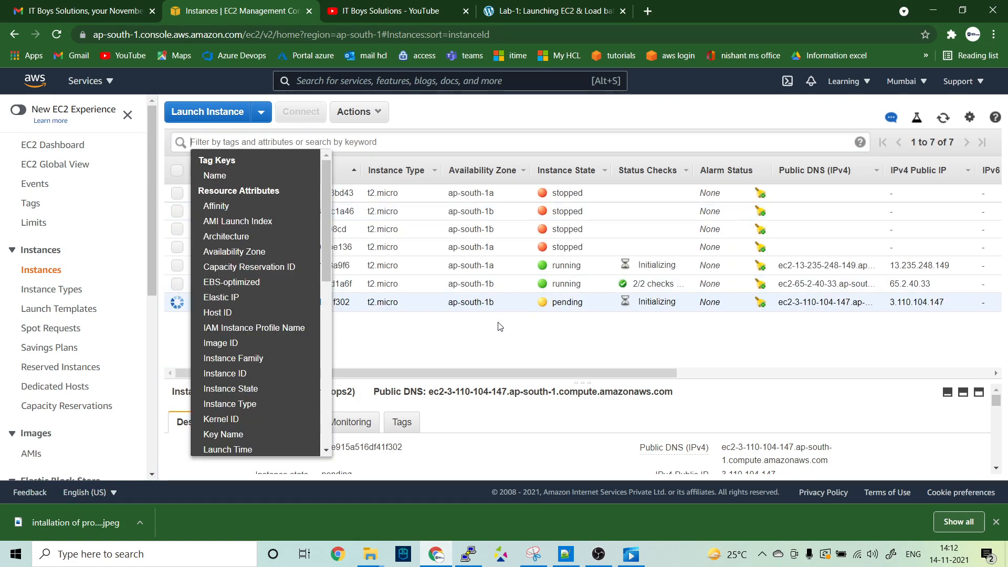
click(447, 340)
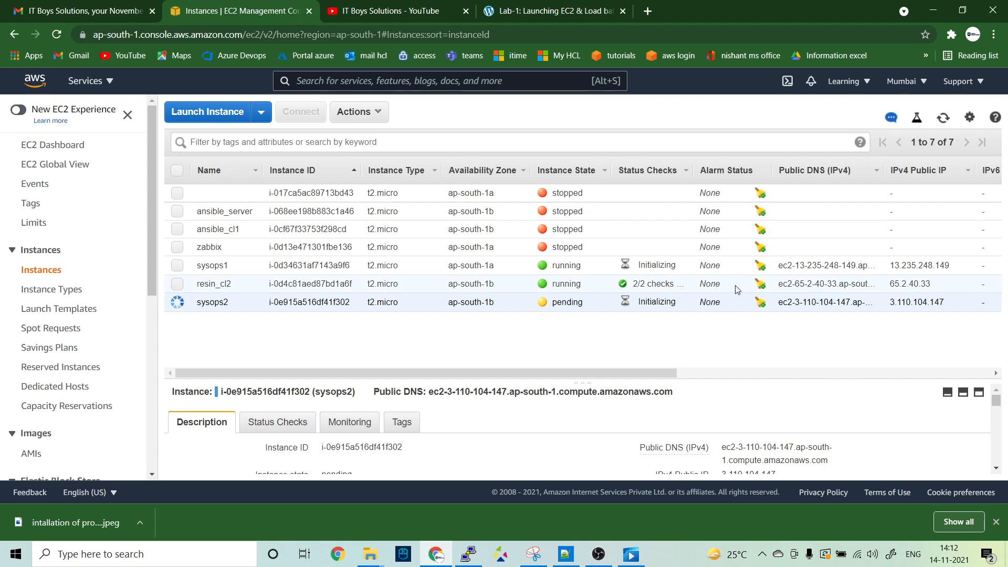
click(370, 265)
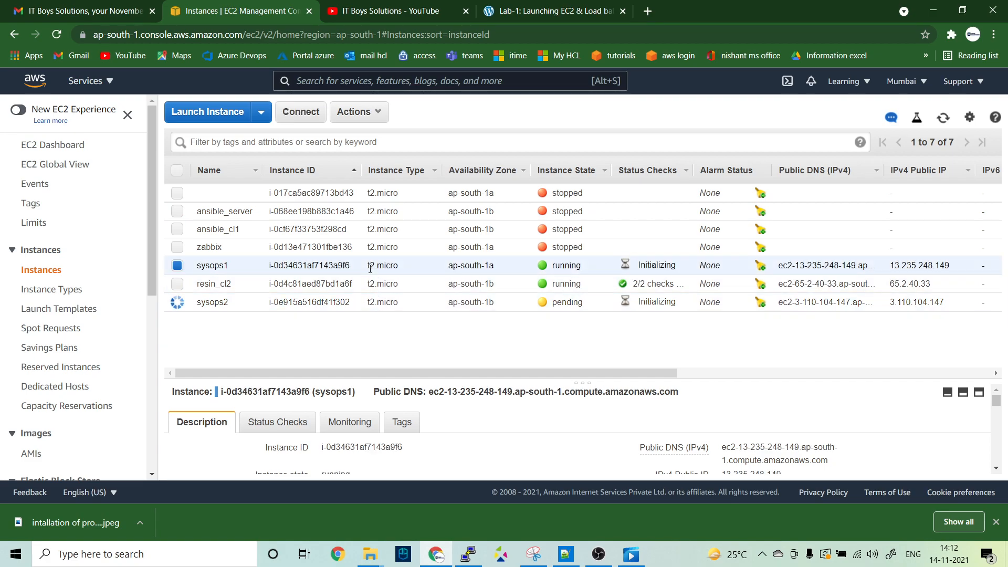
click(219, 143)
text(sys)
key(Return)
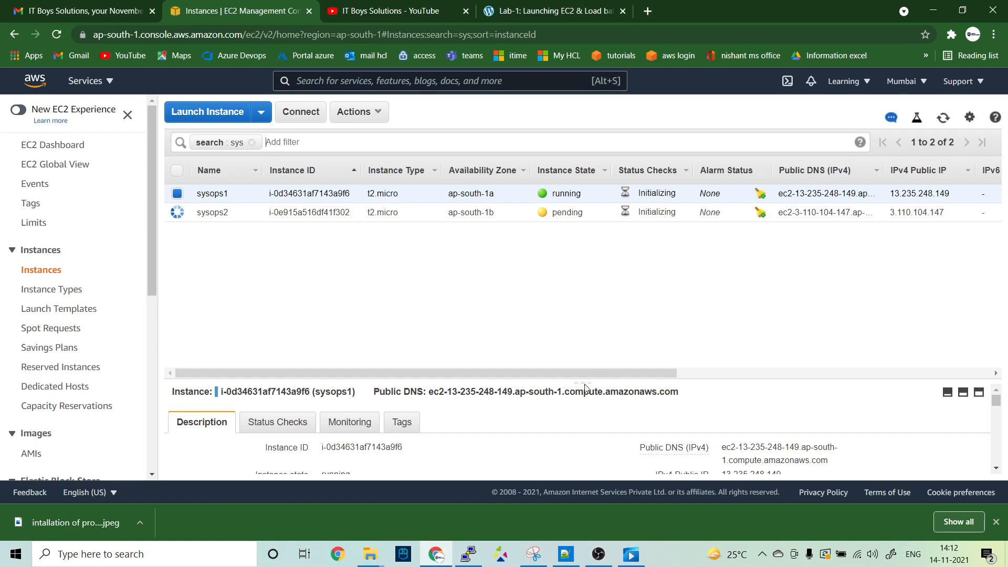
Copy the public IPv4 address of sysops1 and open it in a new browser tab to check its web page
drag(583, 383, 575, 290)
click(792, 376)
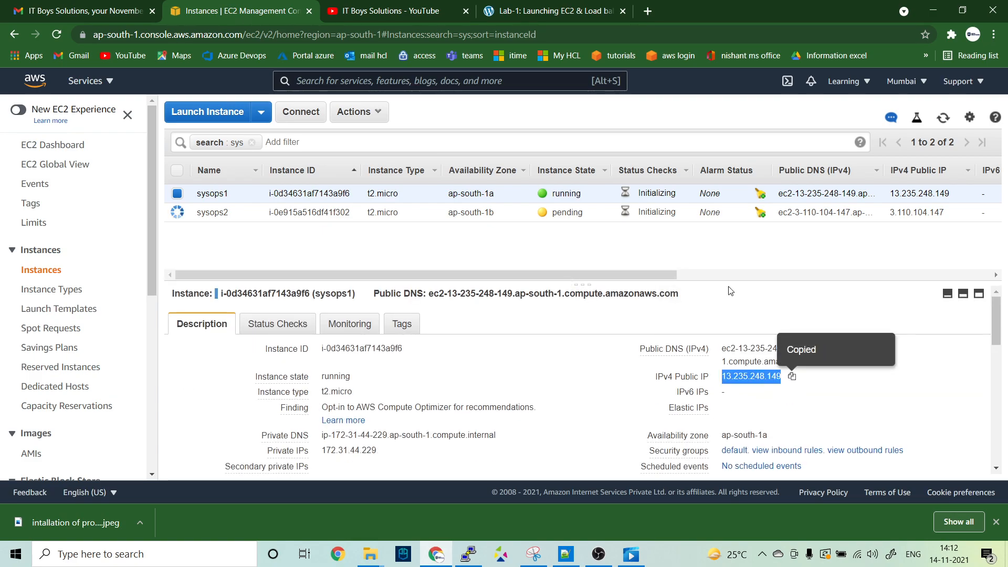
click(647, 11)
key(ctrl+v)
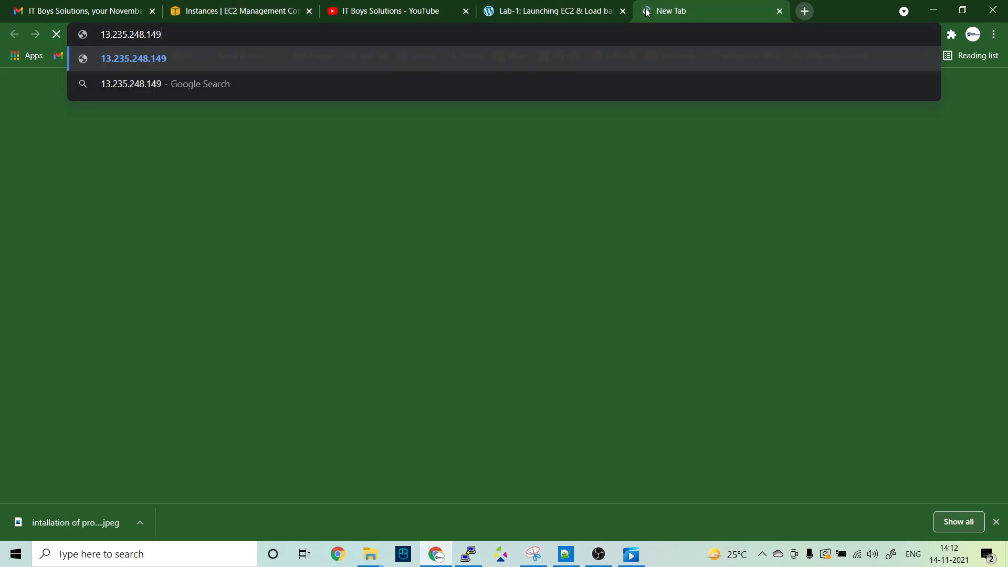
key(Return)
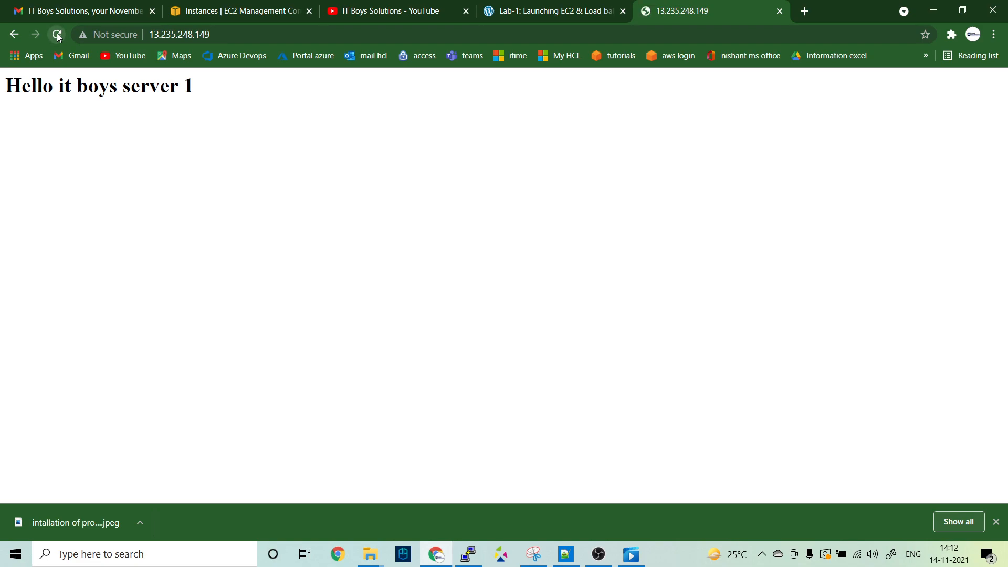
Copy the public IPv4 address of sysops2 from the instance list and open it in another browser tab
click(225, 11)
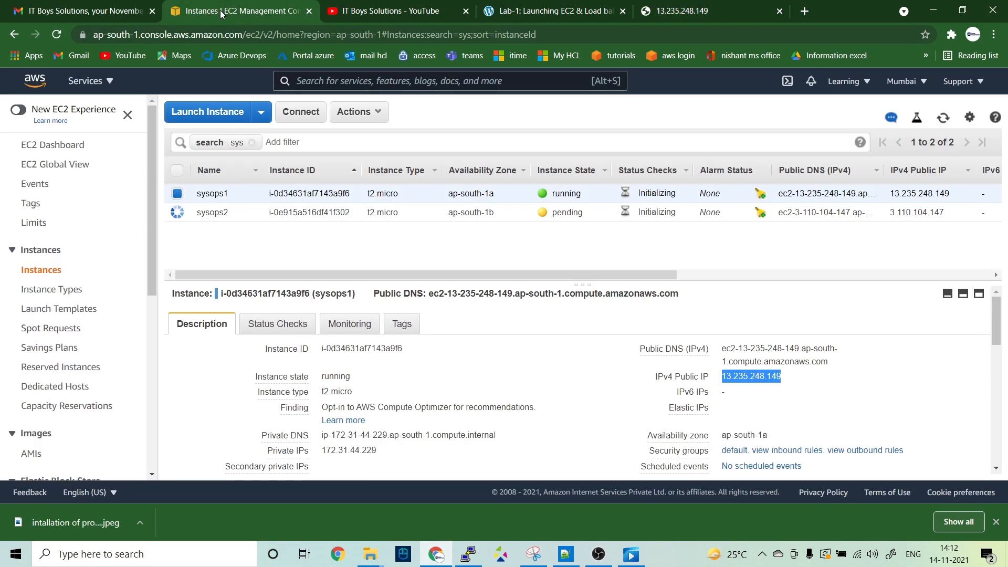
click(641, 212)
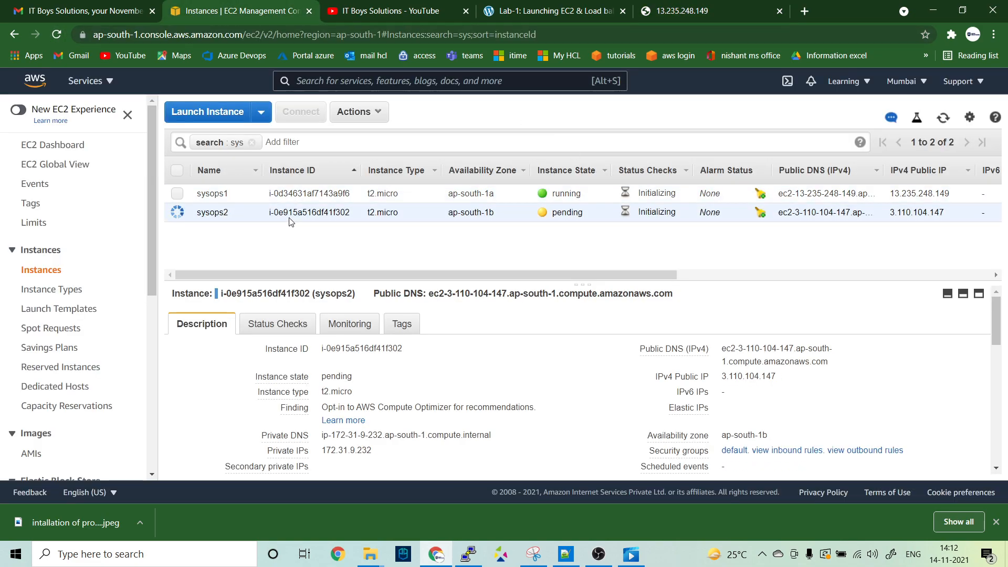
click(786, 376)
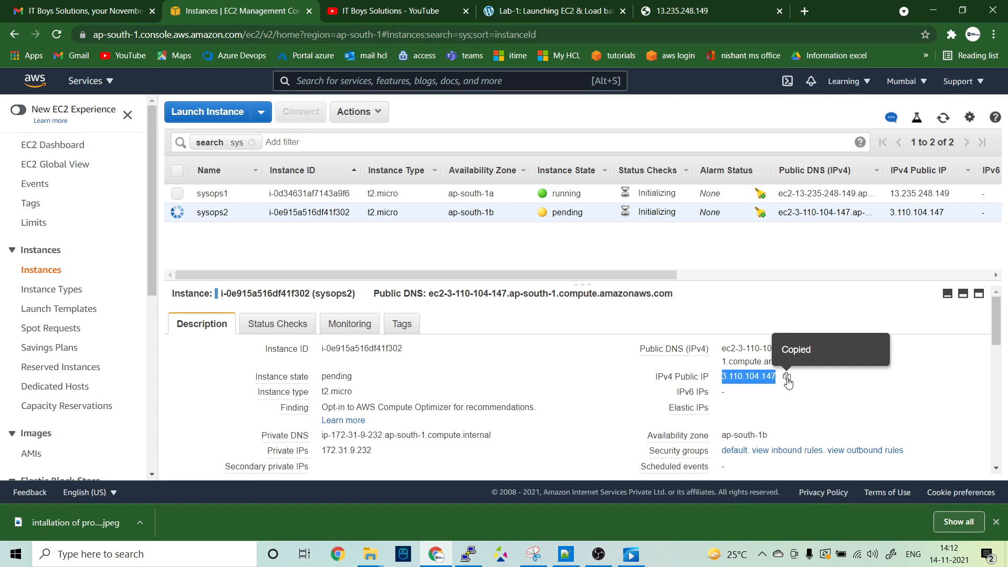
click(805, 11)
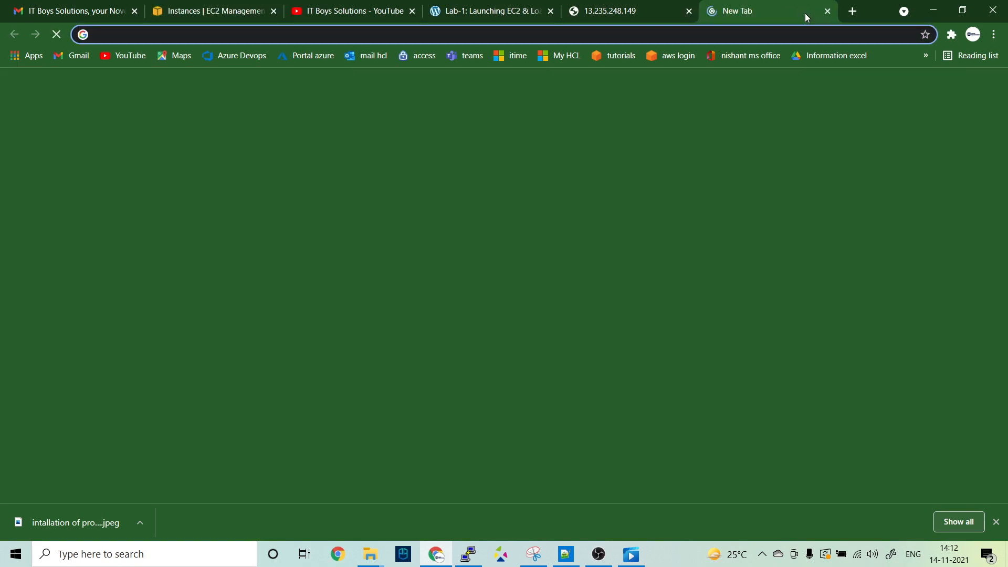
key(ctrl+v)
key(Return)
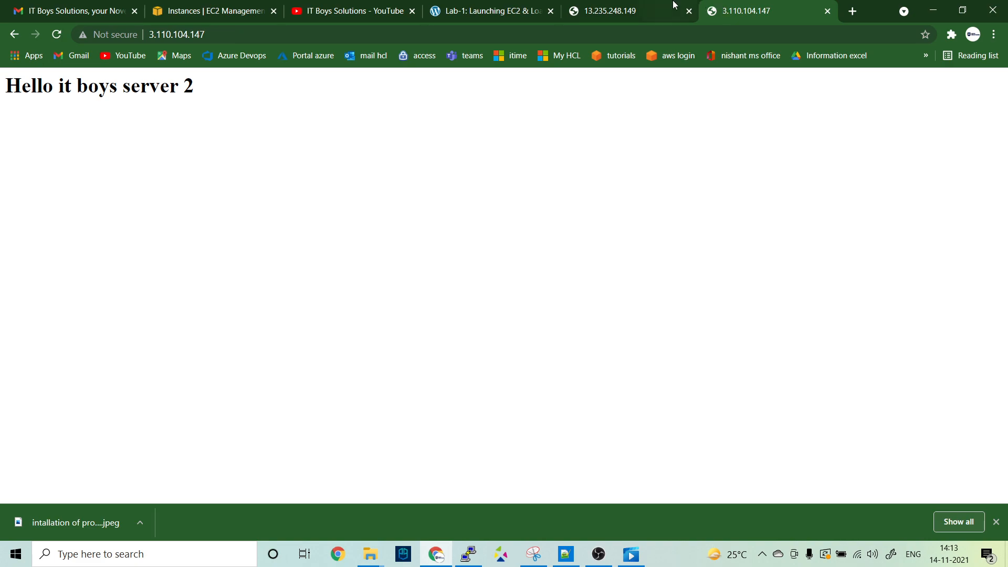
Compare the web pages of the two servers and check the lab guide's sections after the server 2 script
click(596, 17)
click(750, 13)
click(659, 20)
click(733, 12)
click(460, 10)
scroll(344, 269, down, 4)
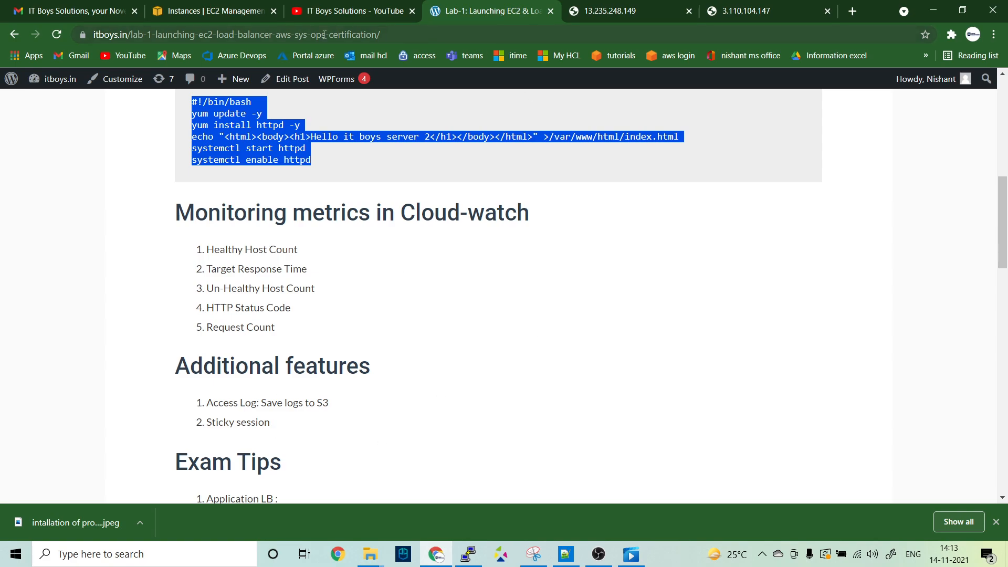
Return to the EC2 console, open the list of load balancers and start creating a new one
click(213, 10)
scroll(103, 321, down, 5)
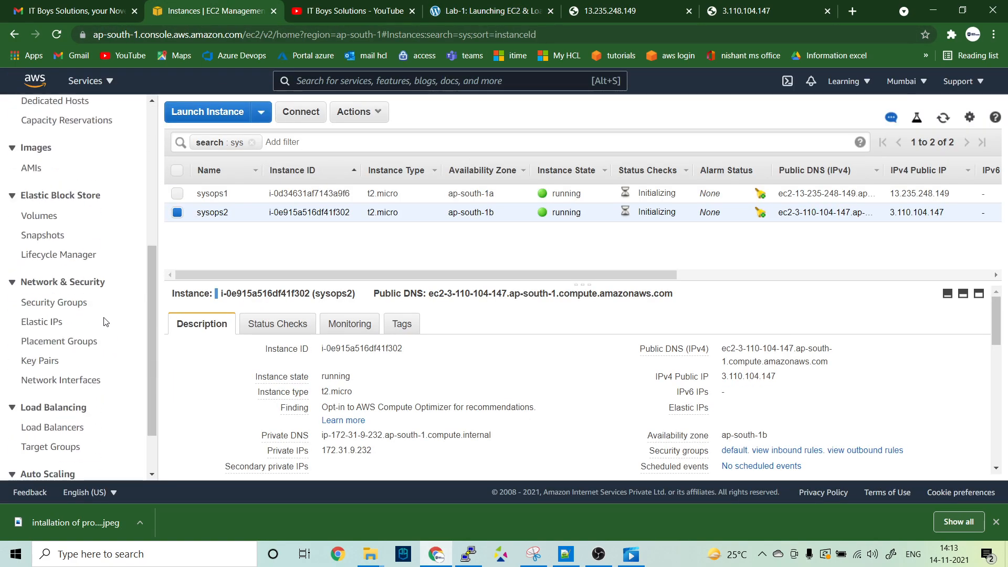
click(54, 429)
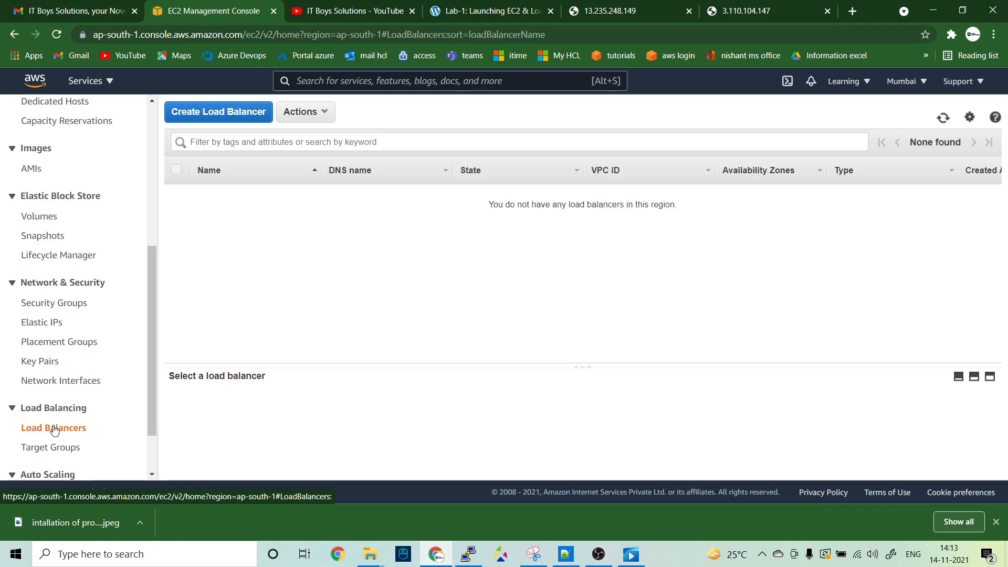
click(199, 111)
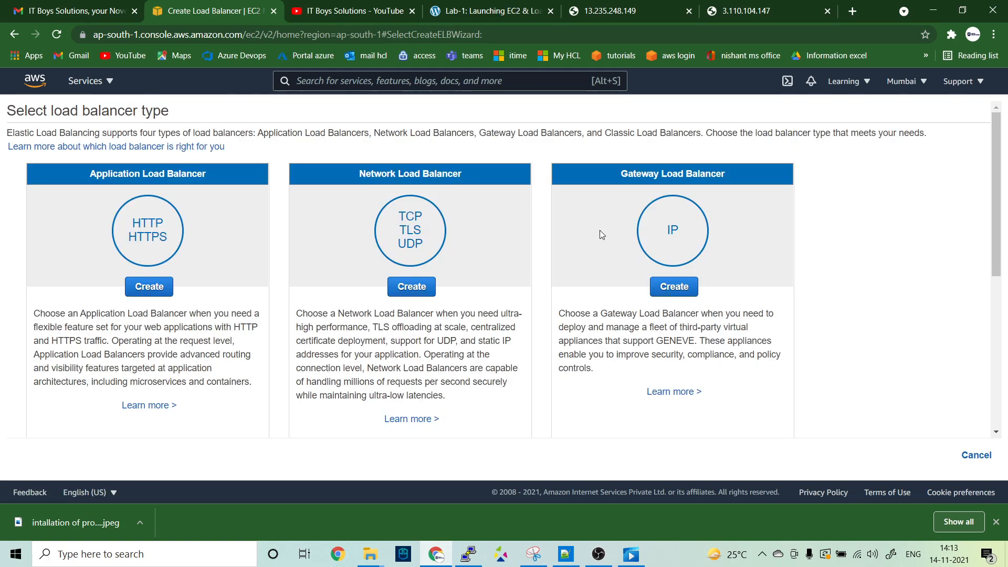
Review the available load balancer types and choose to create an Application Load Balancer
scroll(602, 239, down, 5)
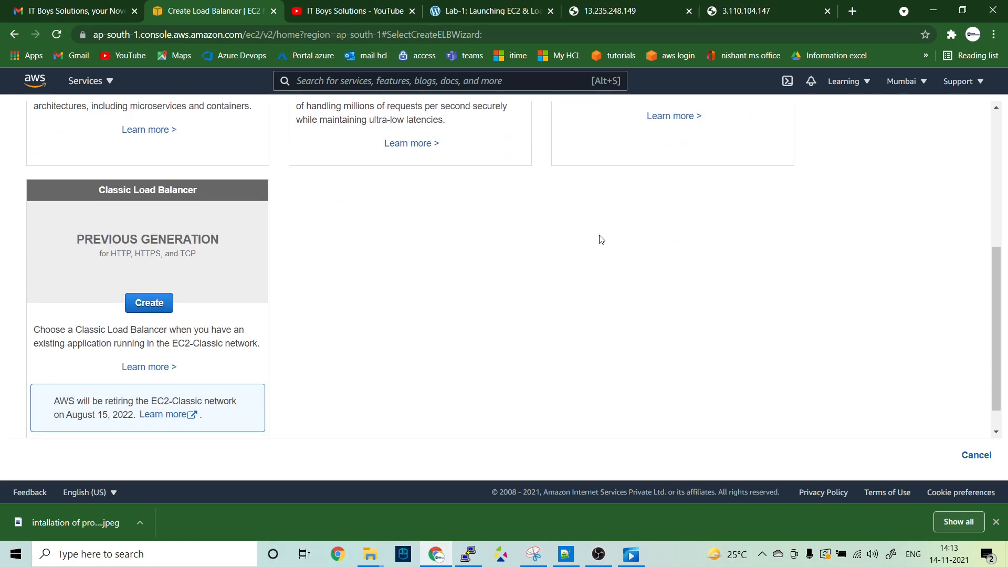
scroll(601, 239, up, 5)
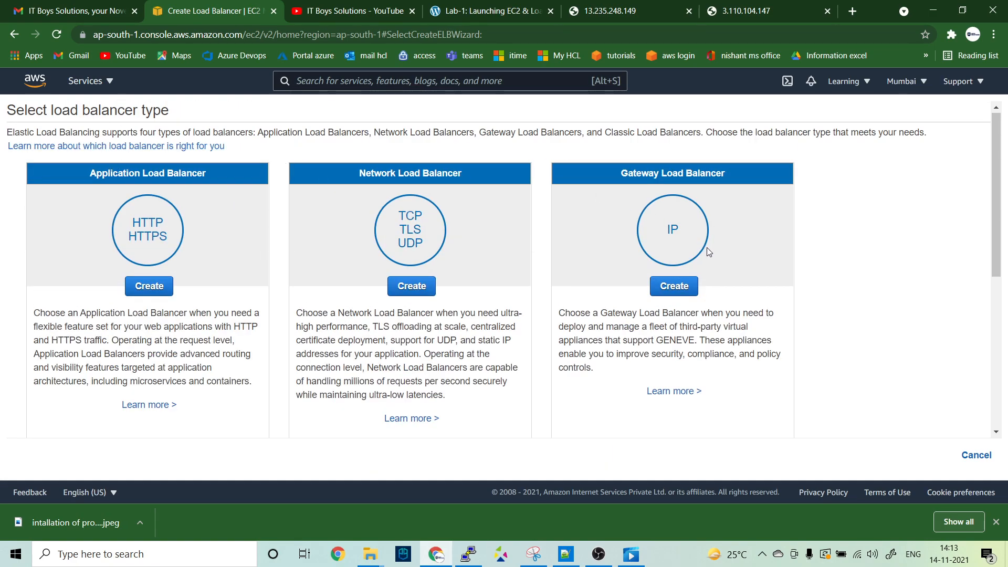
scroll(656, 389, down, 3)
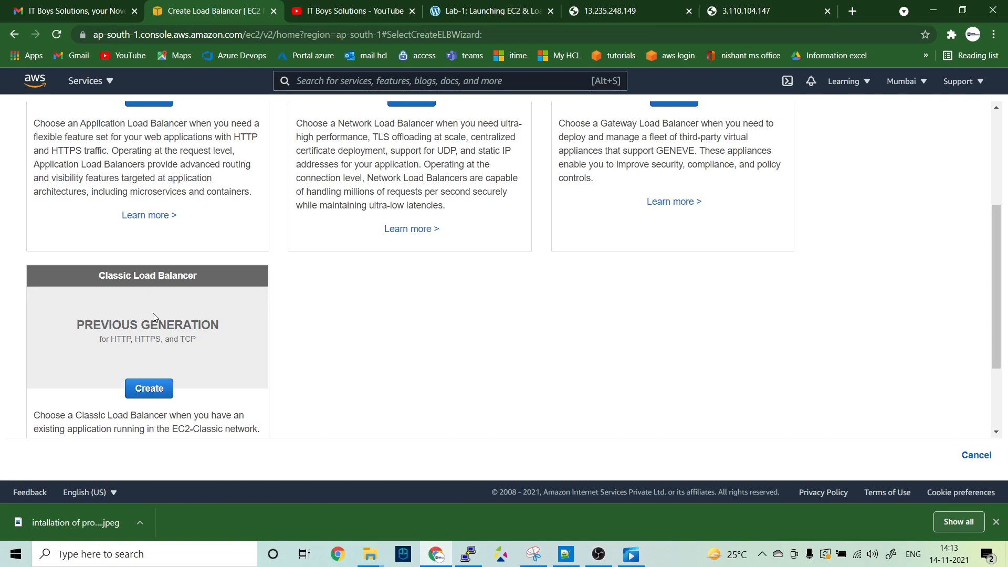
scroll(155, 304, down, 1)
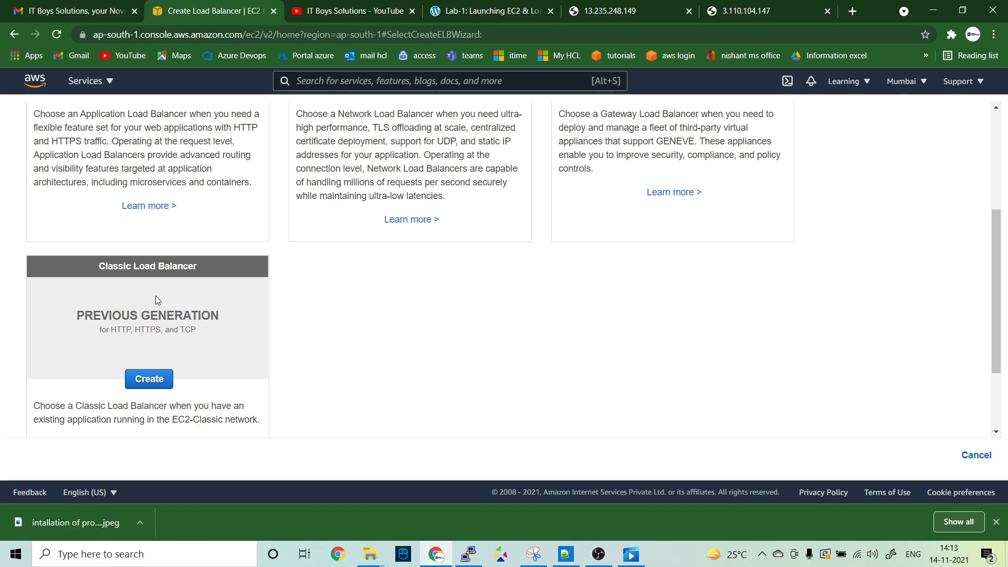
scroll(301, 314, up, 3)
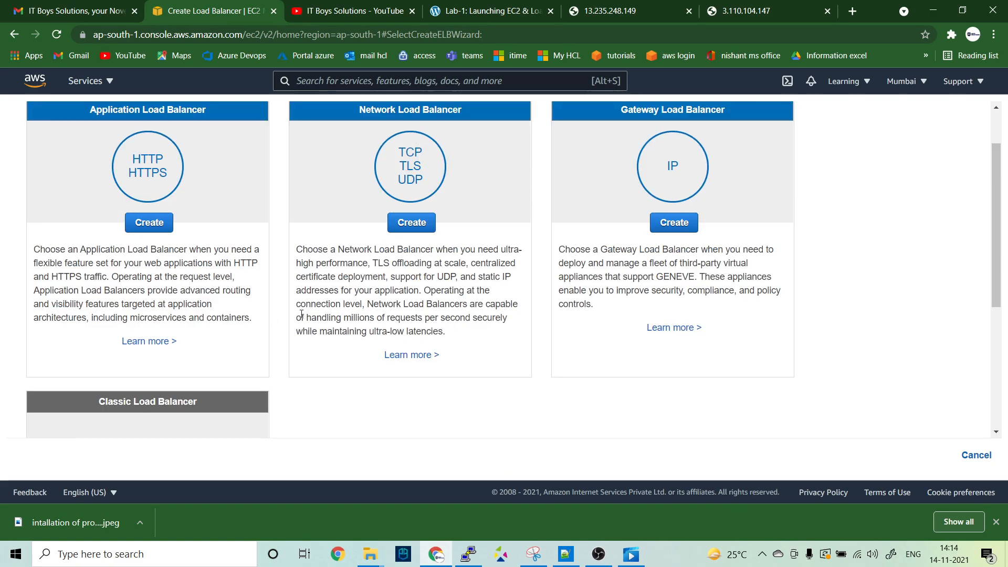
scroll(302, 314, up, 1)
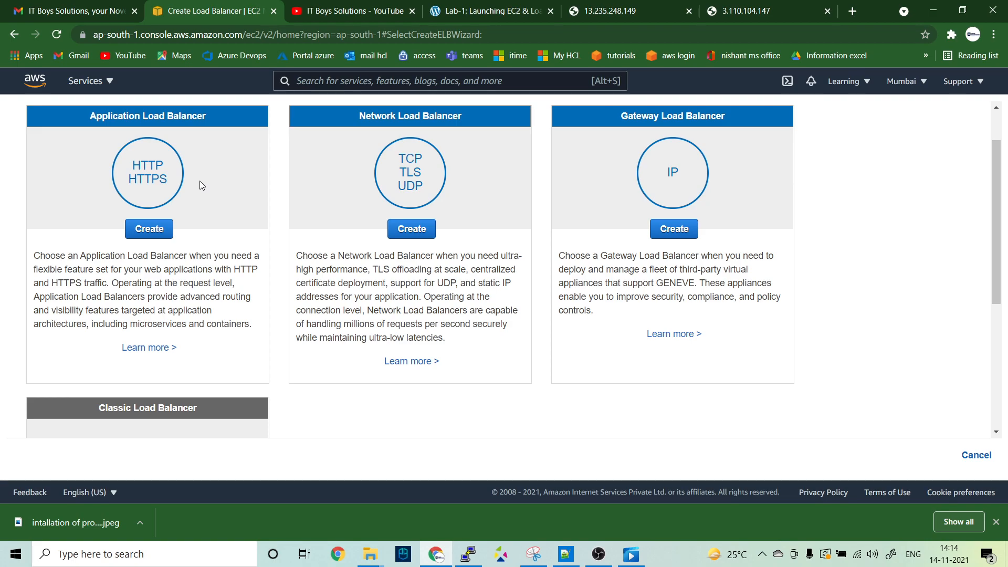
click(147, 236)
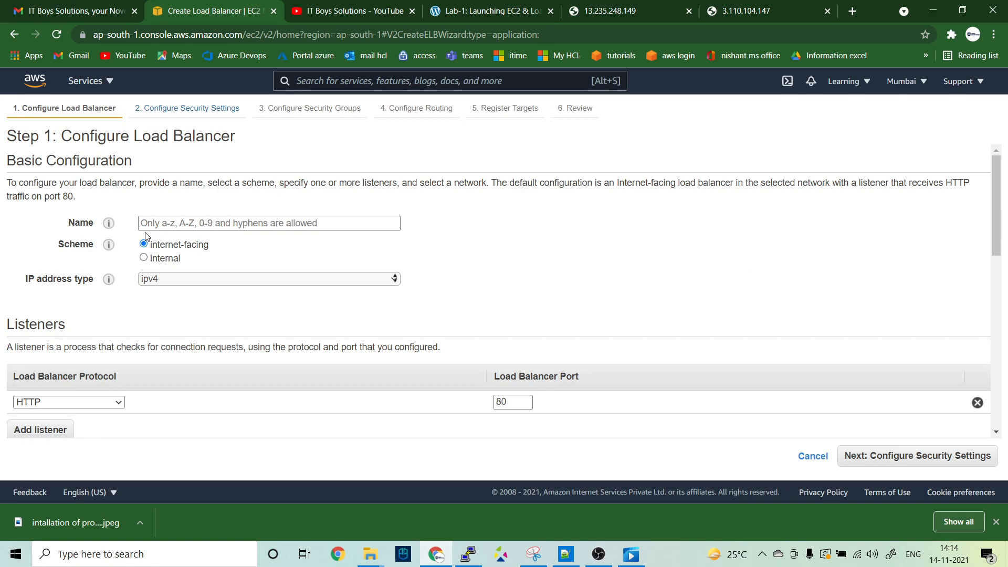
Name the load balancer sysyopslb and set its scheme to internet-facing
click(184, 226)
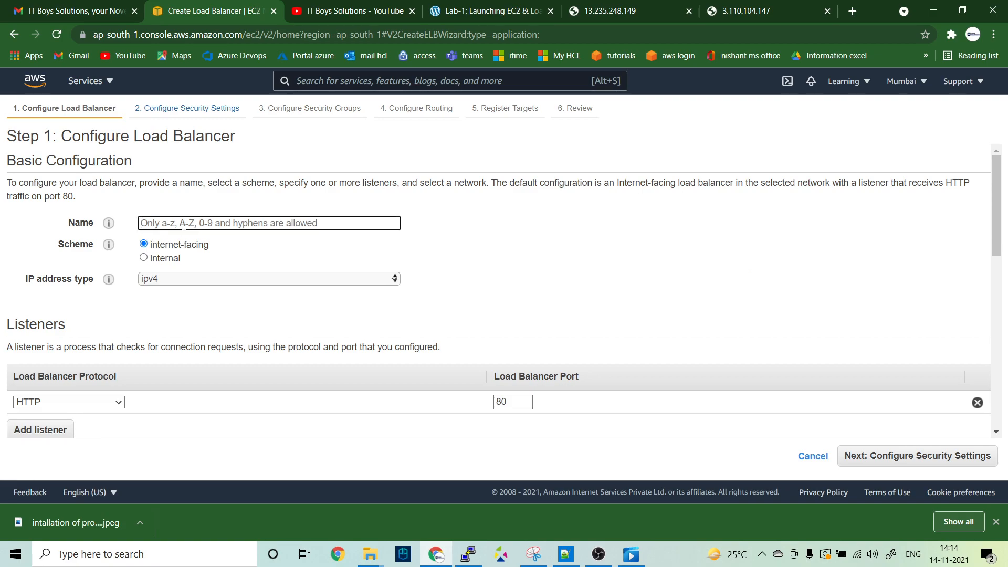
text(sysyopslb)
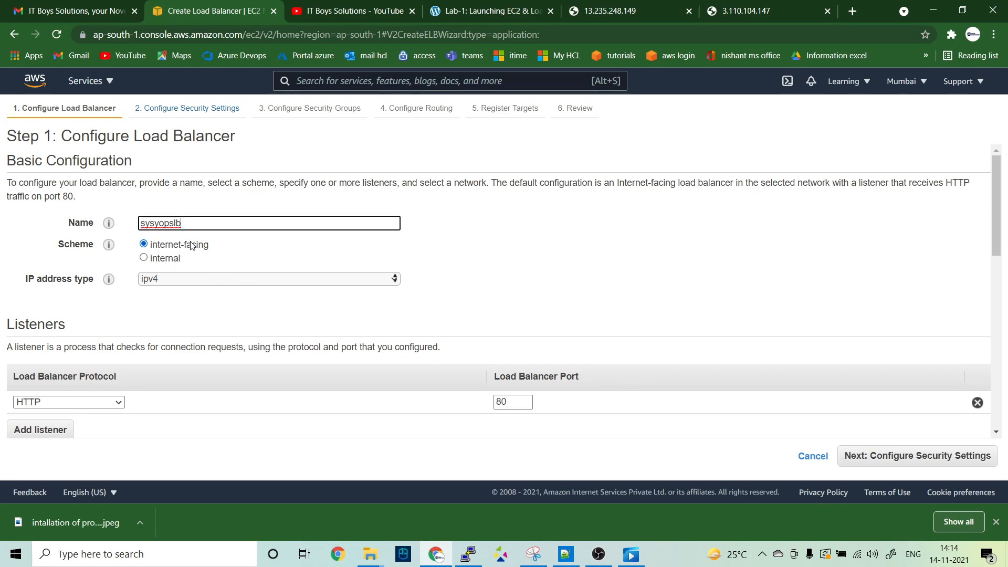
click(153, 262)
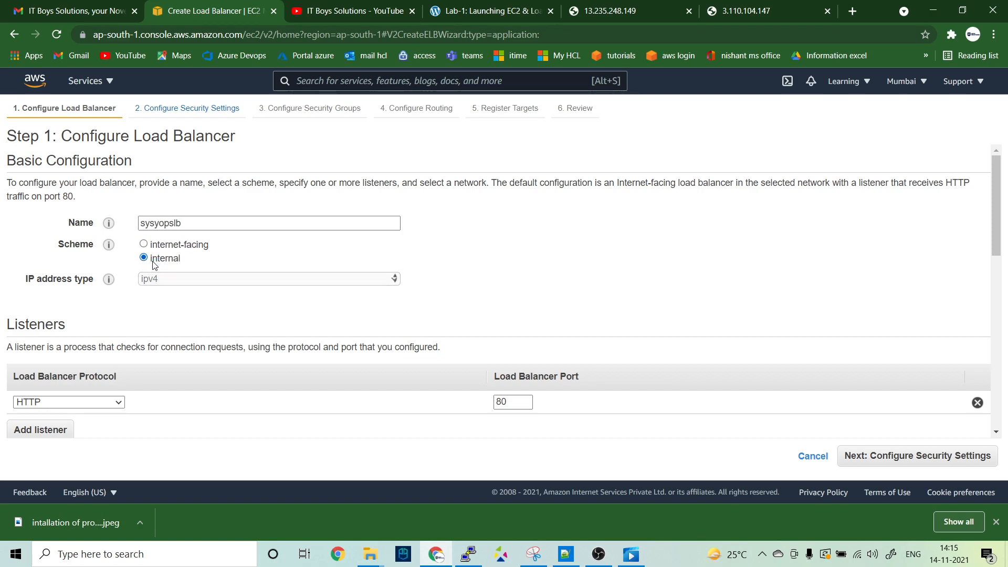
click(152, 246)
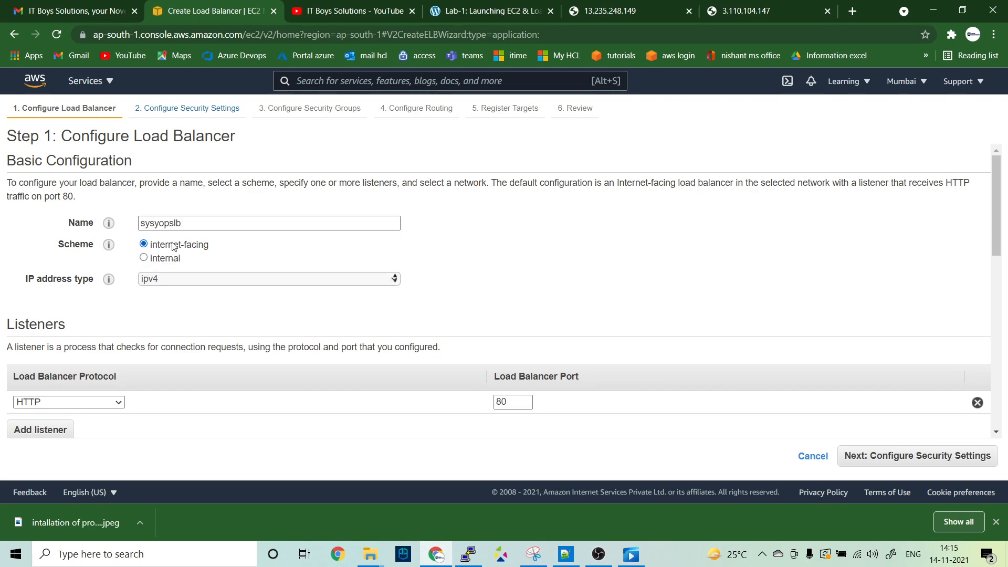
click(162, 263)
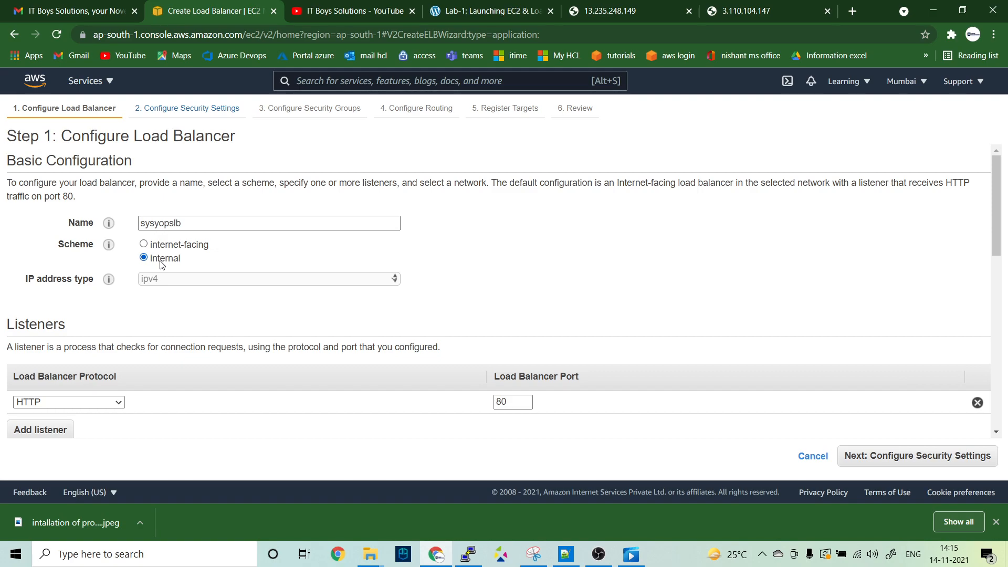
click(156, 242)
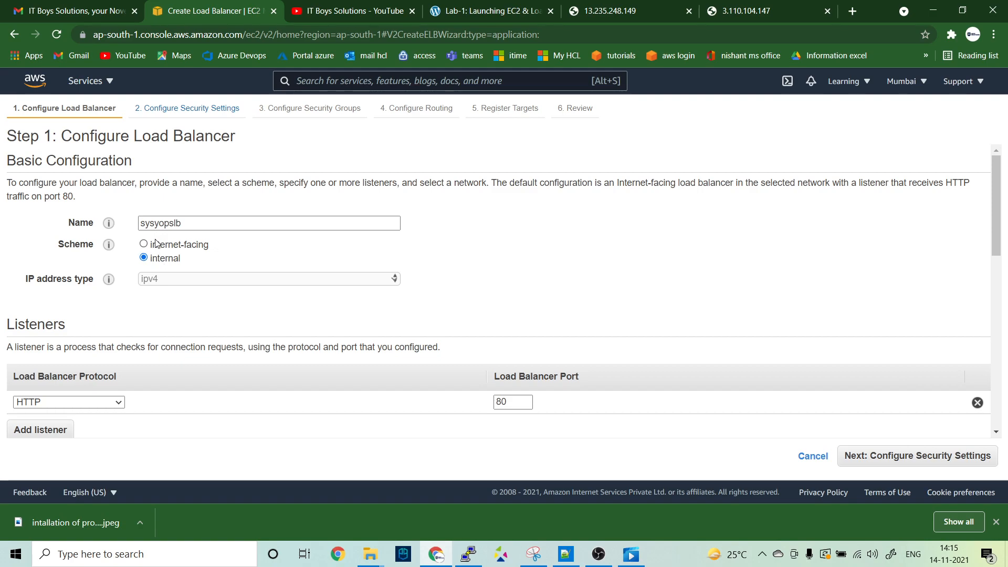
Review the listener's protocol choices and keep HTTP on port 80
scroll(314, 297, down, 5)
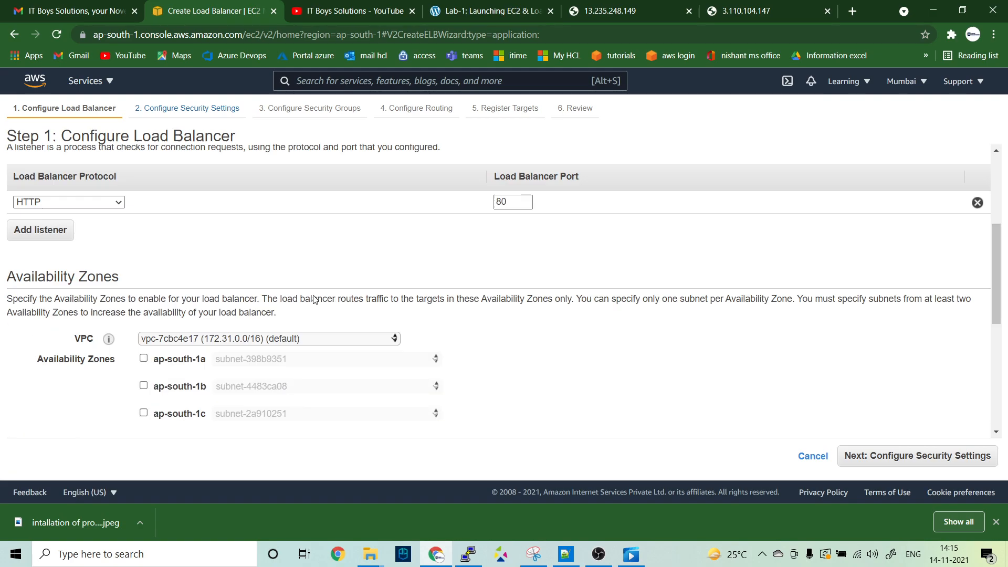
scroll(297, 298, up, 3)
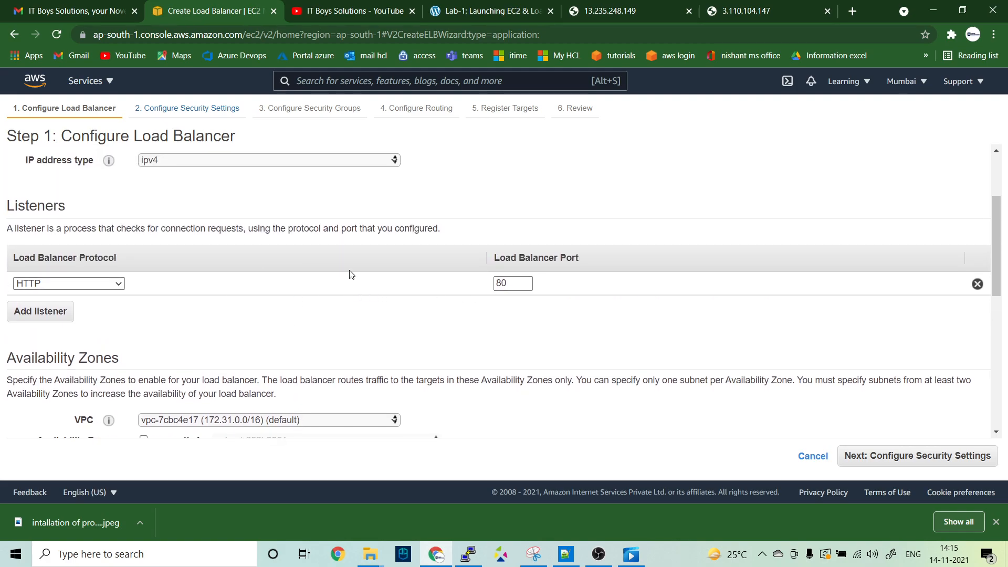
click(56, 286)
click(56, 288)
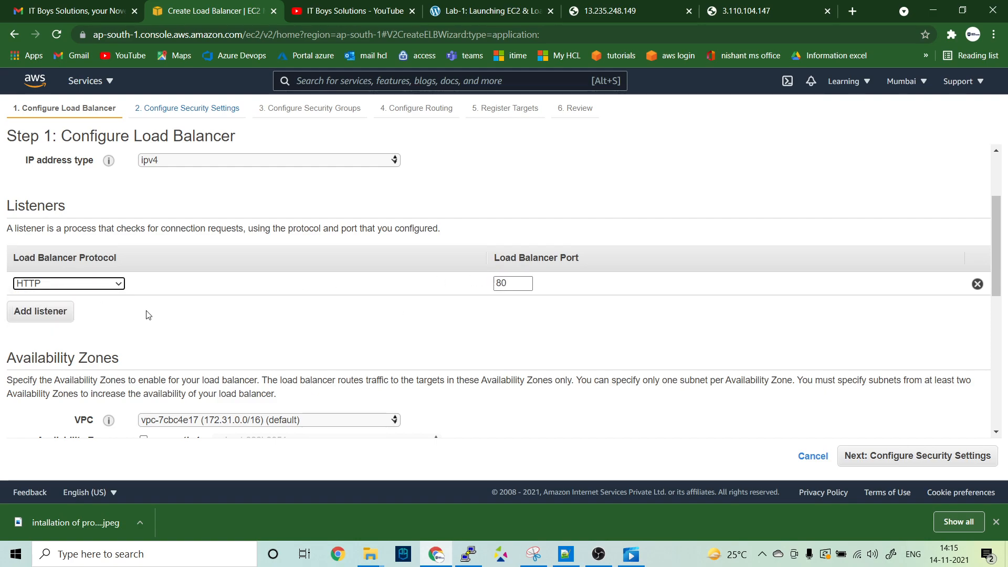
scroll(85, 311, down, 3)
scroll(85, 312, up, 3)
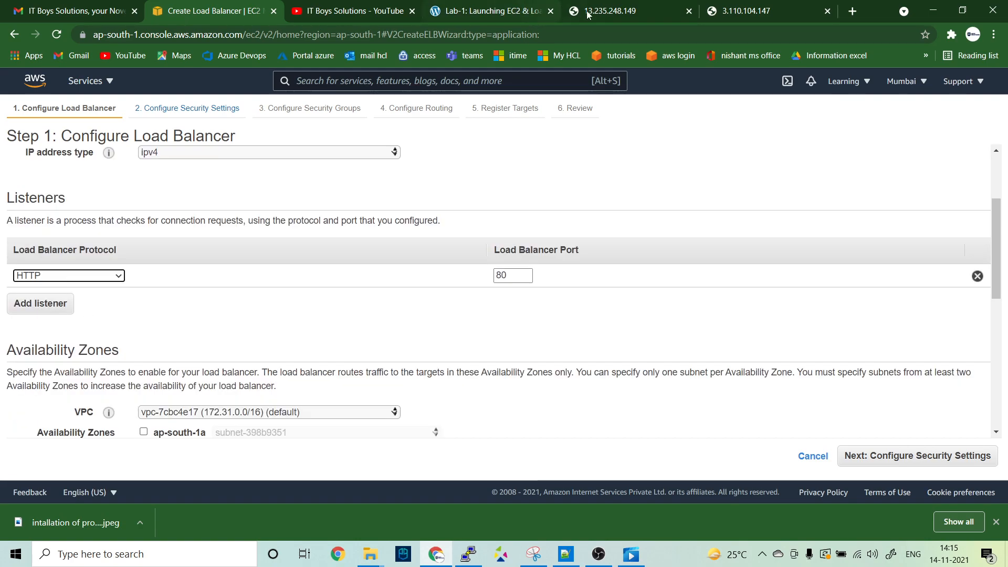
Reload the server 1 web page with port 80 explicitly added to its address
click(609, 11)
click(240, 42)
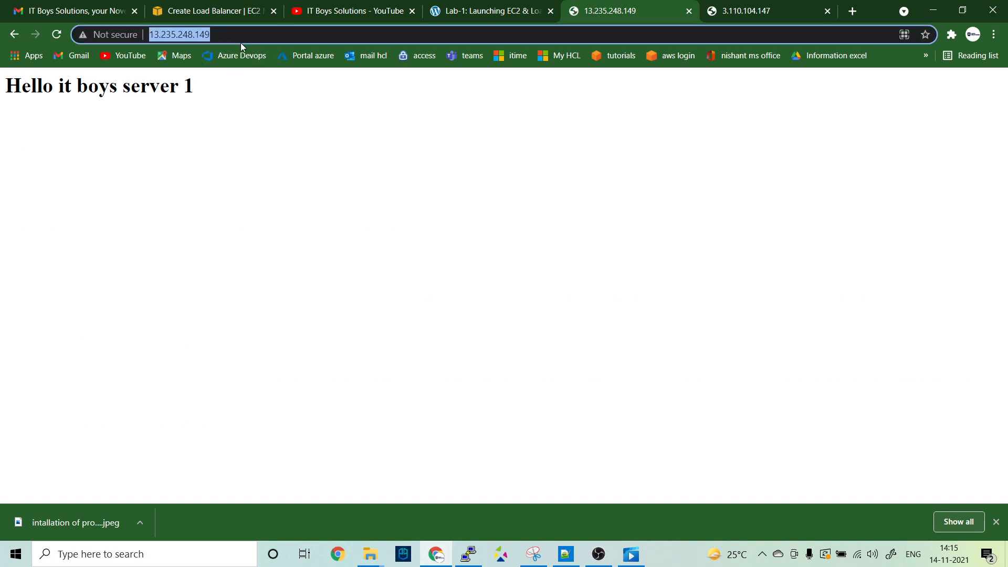
click(240, 43)
text(:)
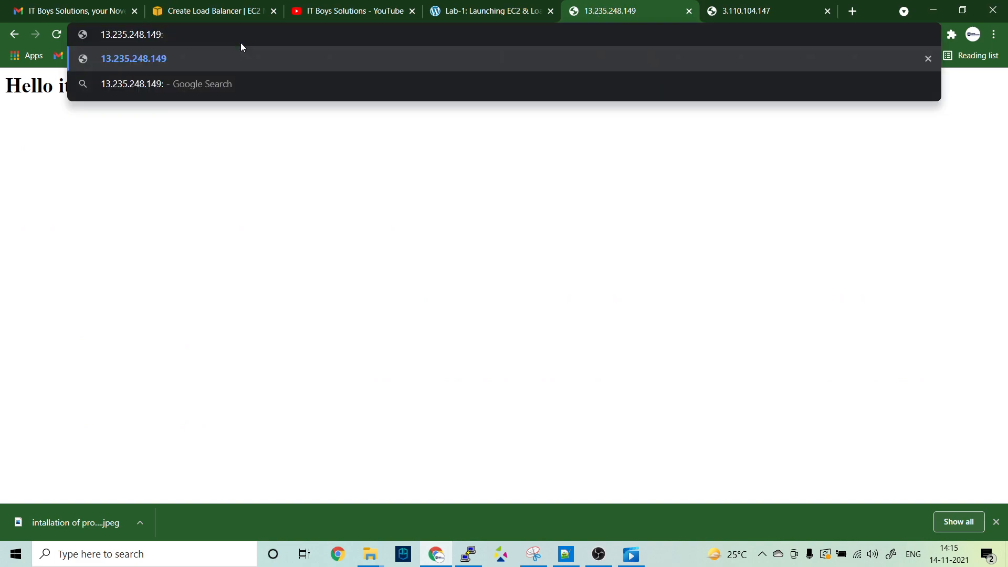
text(80)
key(Return)
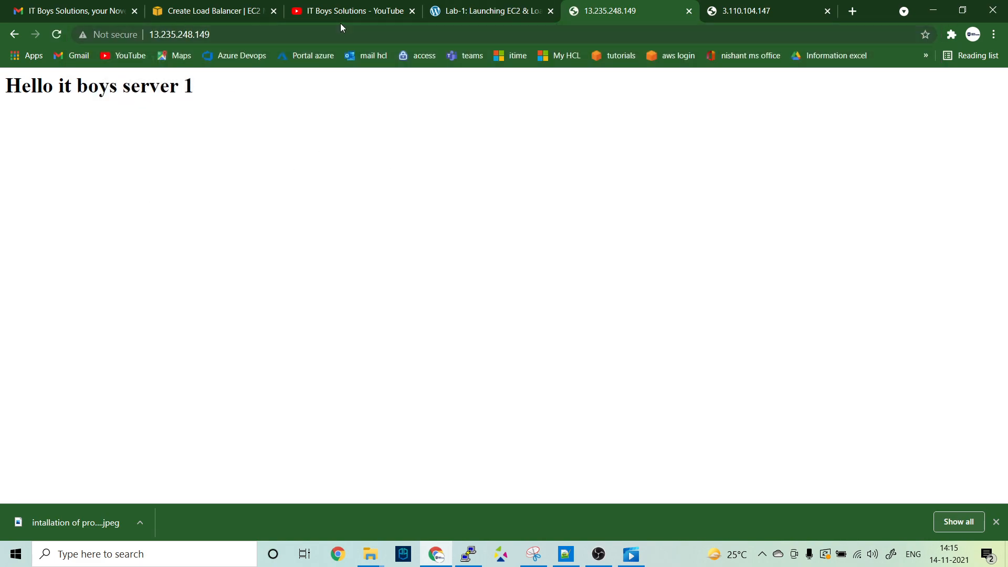
Enable the ap-south-1a and ap-south-1b availability zones for the load balancer in the default VPC
click(462, 13)
click(229, 11)
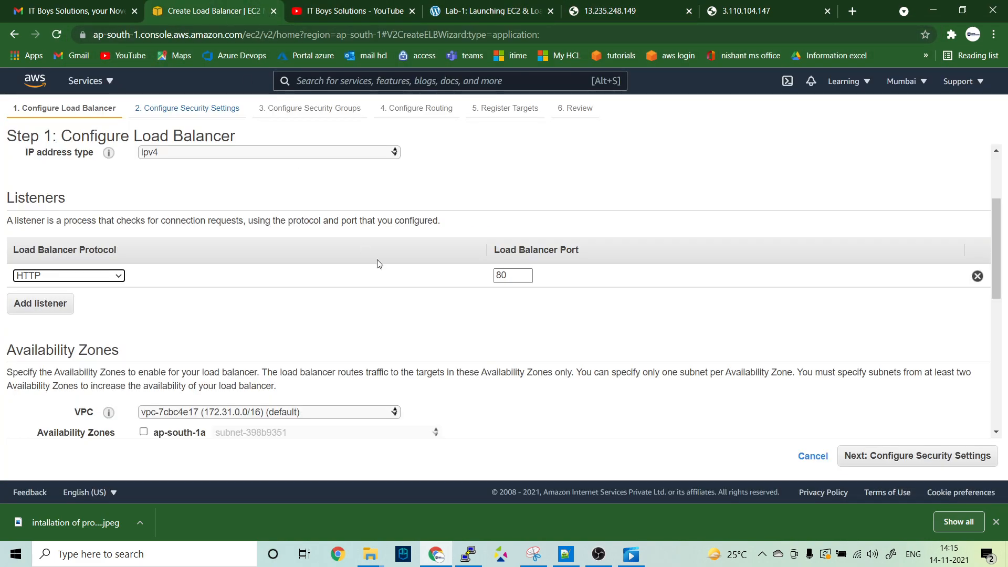
scroll(378, 263, down, 4)
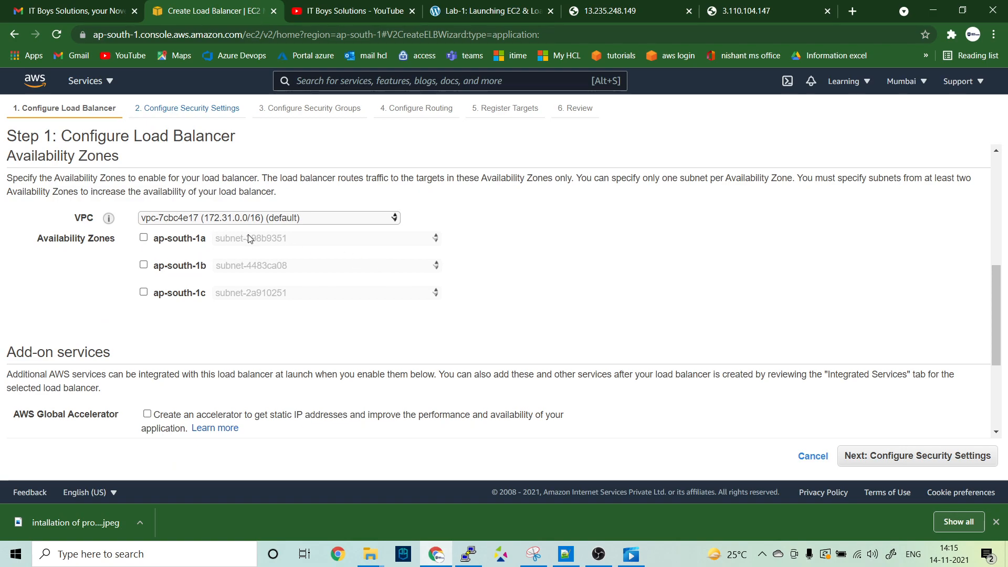
click(145, 239)
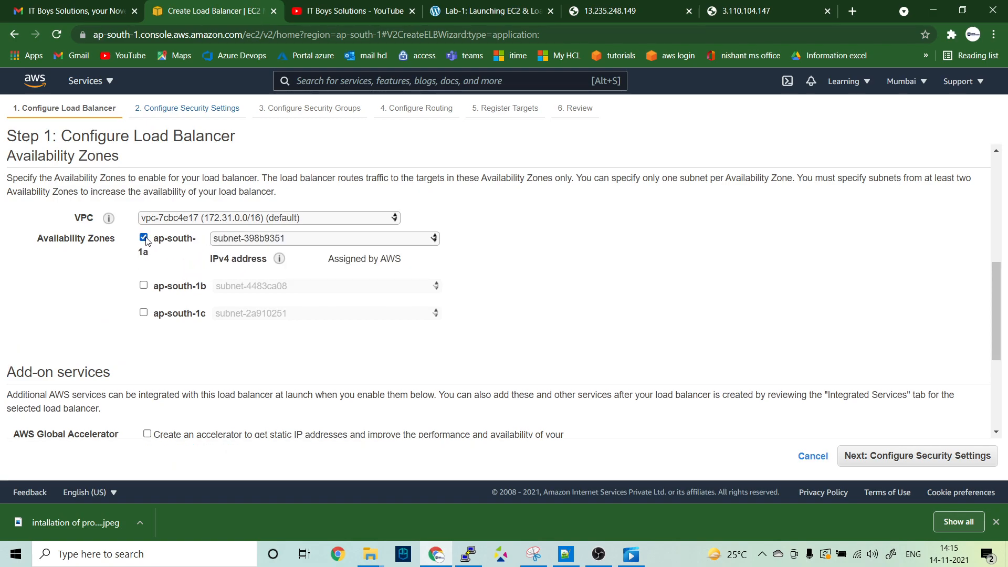
click(144, 286)
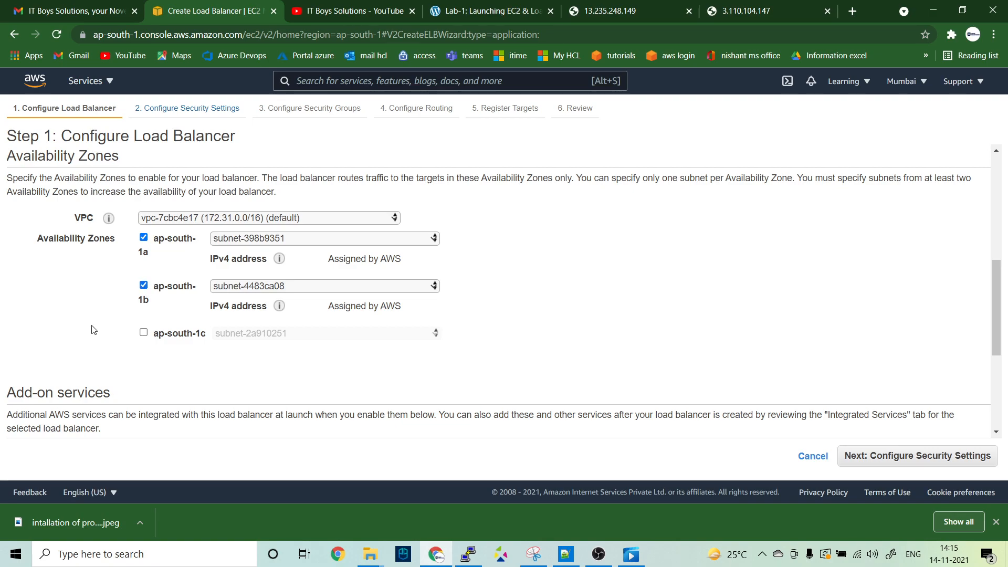
scroll(94, 330, down, 1)
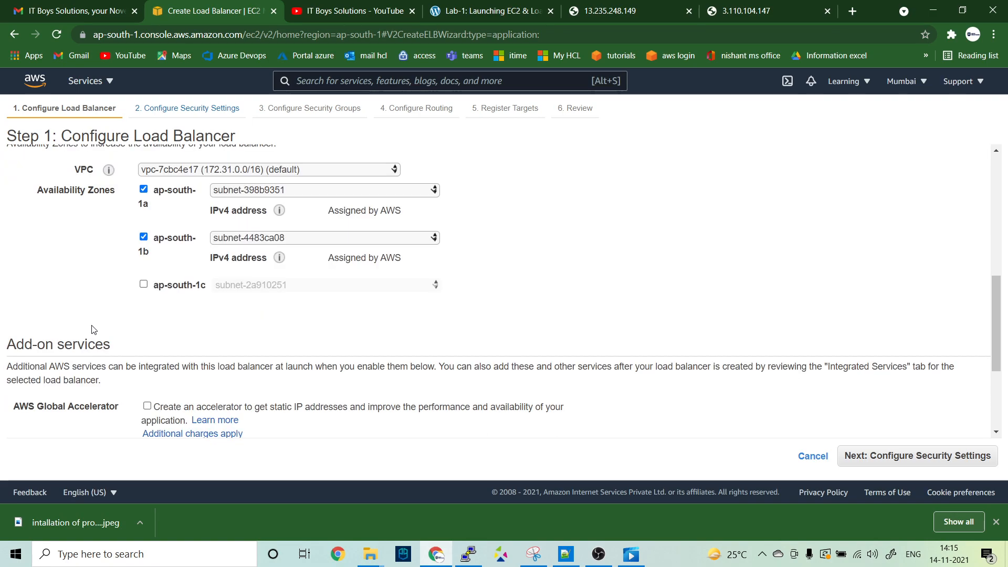
scroll(94, 330, down, 3)
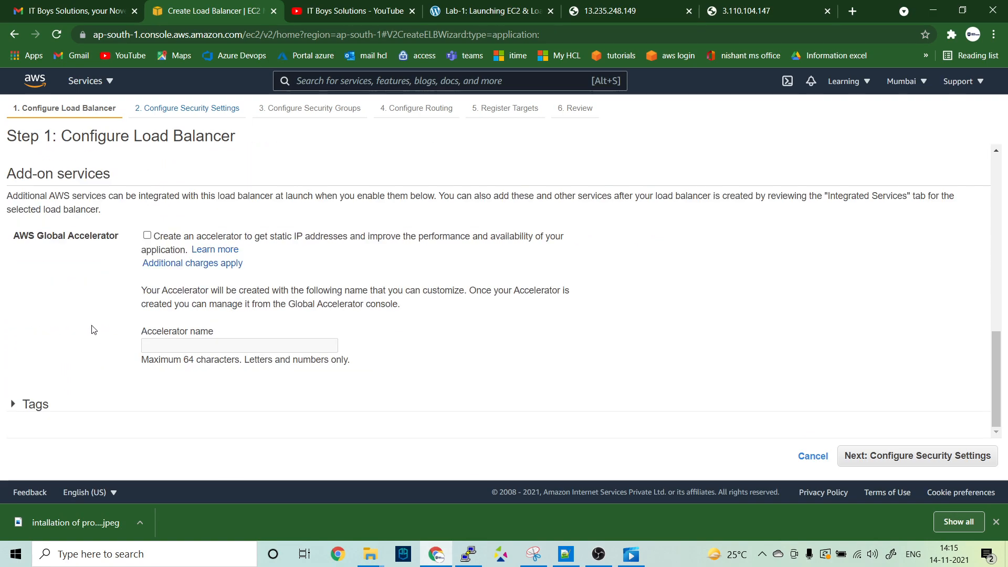
Accept the security settings without a secure listener and keep the default VPC security group, continuing to the routing configuration
click(919, 456)
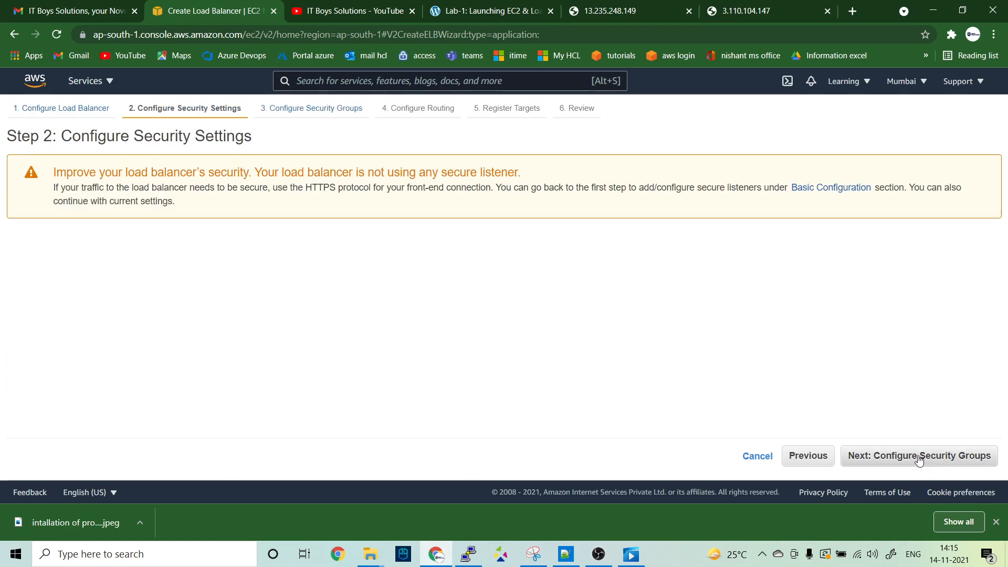
click(919, 457)
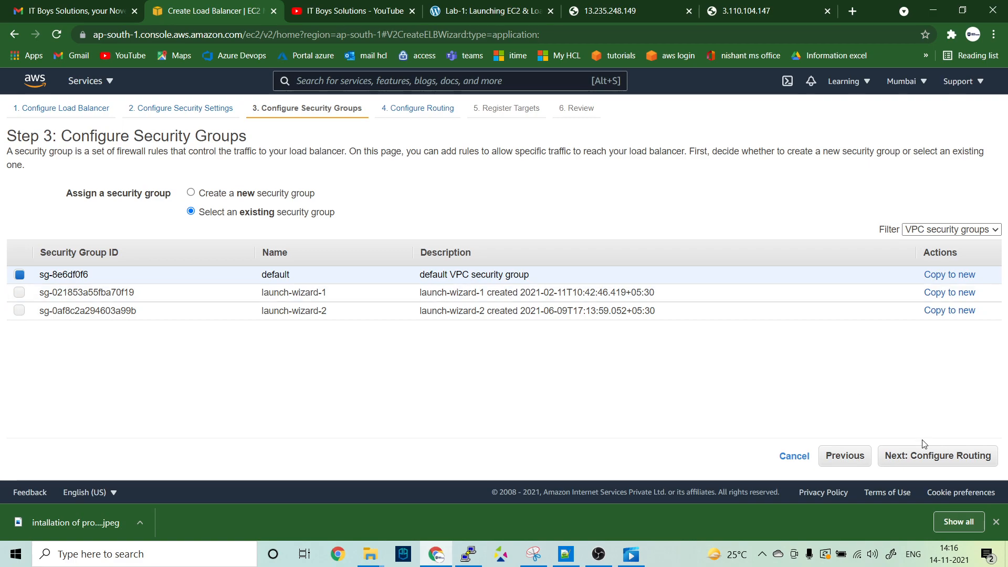
click(925, 458)
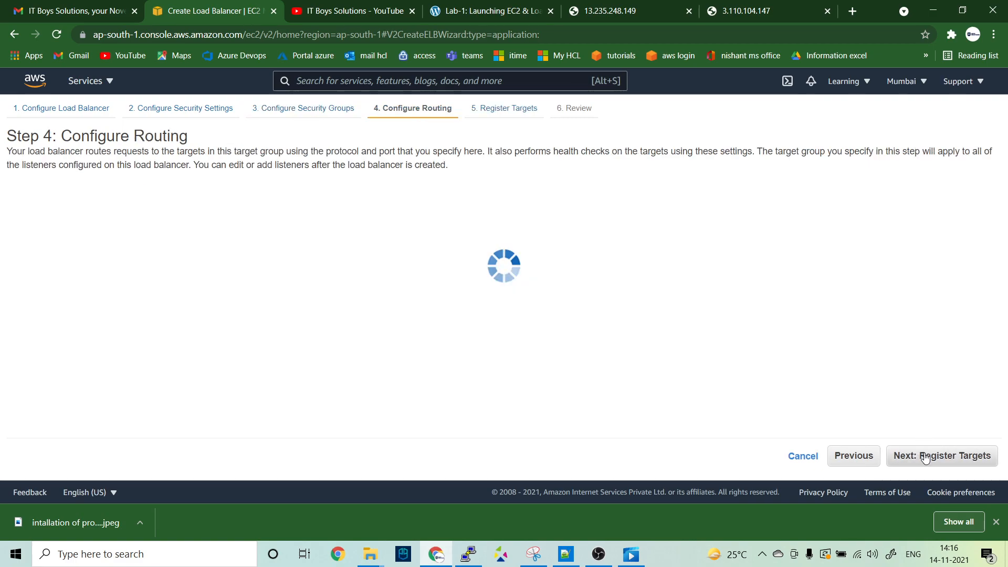
Name the new target group sysopsyg, keeping the Instance target type and HTTP on port 80
click(162, 245)
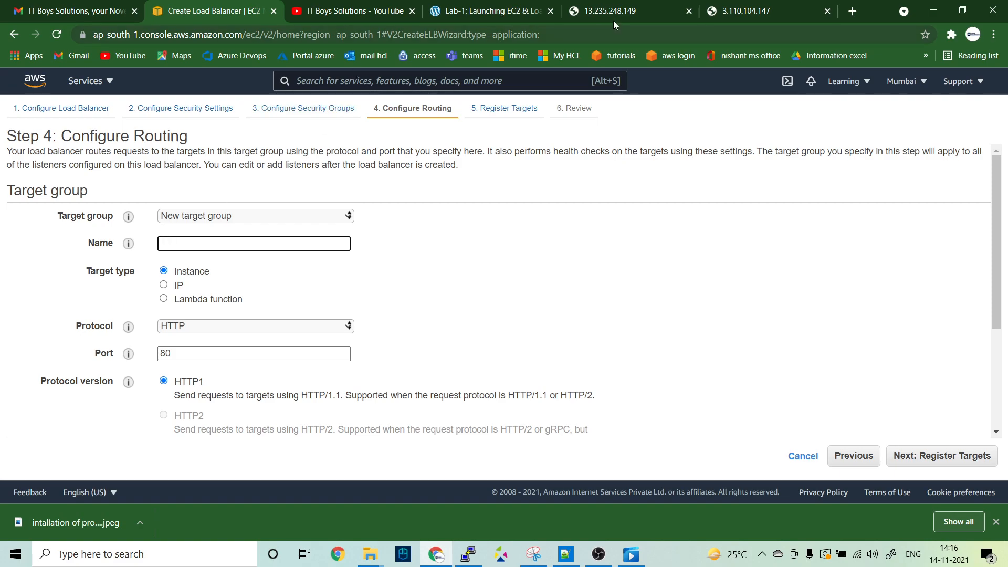
click(636, 10)
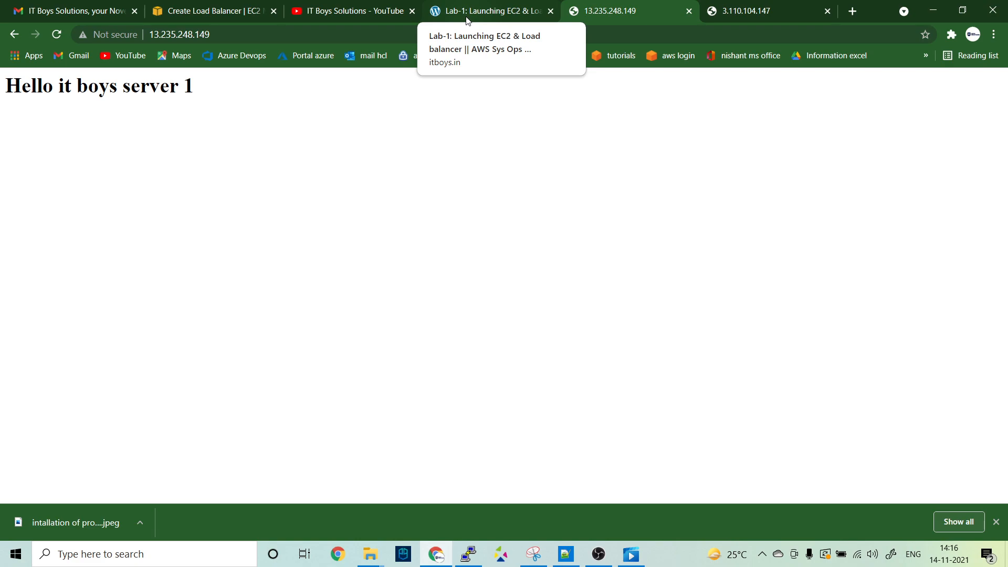
click(204, 15)
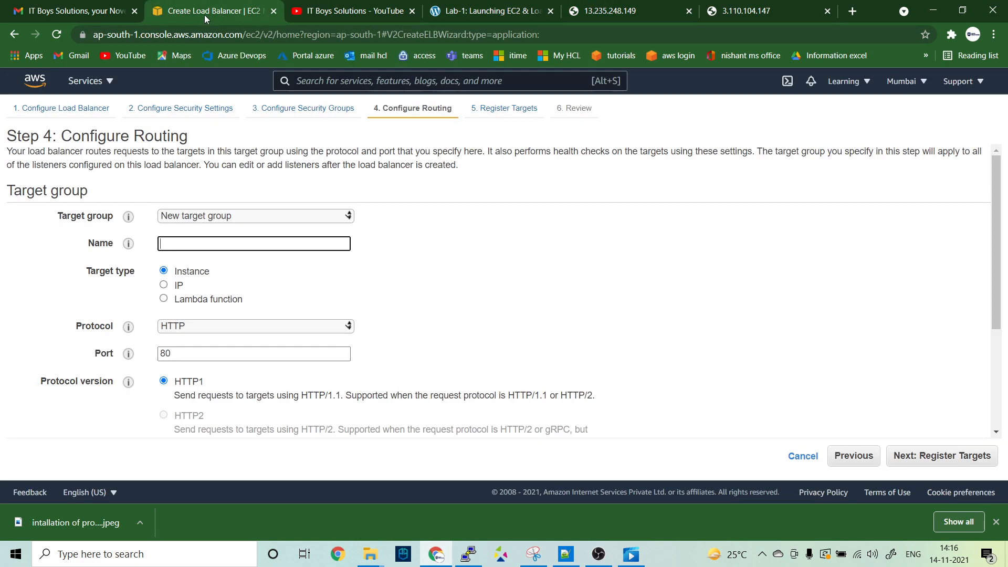
text(sy)
key(BackSpace)
key(BackSpace)
text(sysos)
key(BackSpace)
key(BackSpace)
text(opssyg)
Review the target group's health check section and check the server 1 and server 2 web pages in the browser
scroll(327, 267, down, 3)
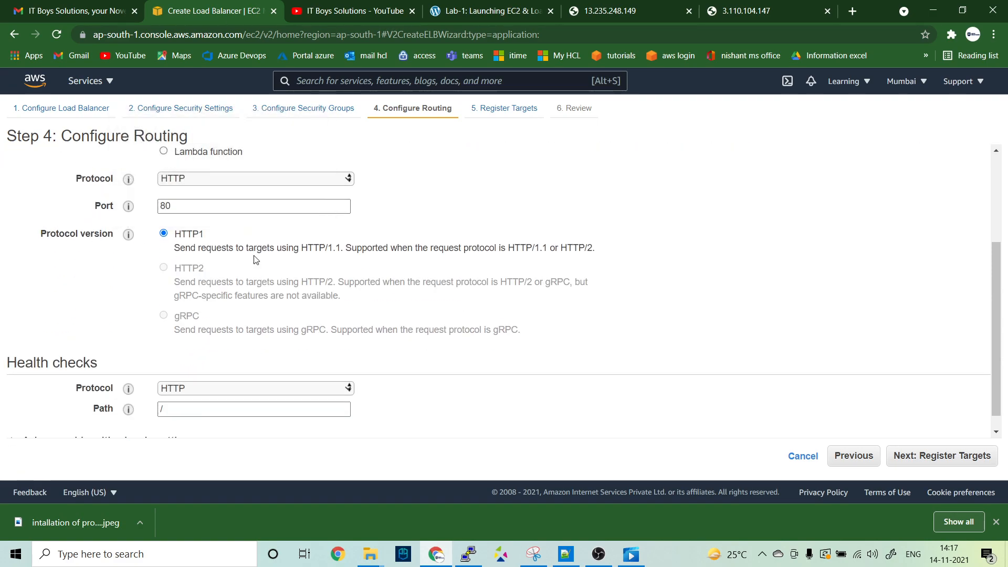
scroll(286, 263, down, 1)
mouse_move(100, 391)
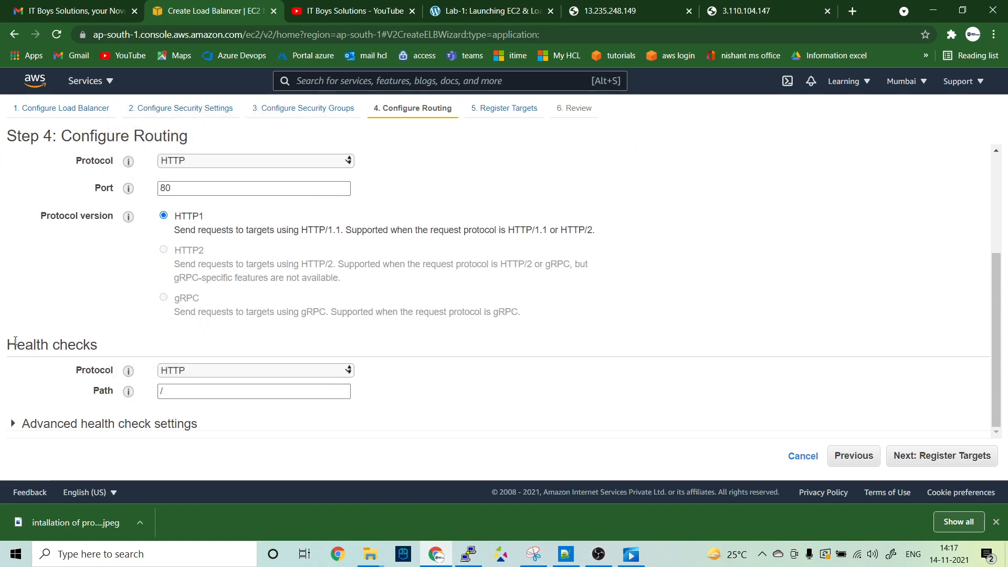
drag(7, 345, 122, 345)
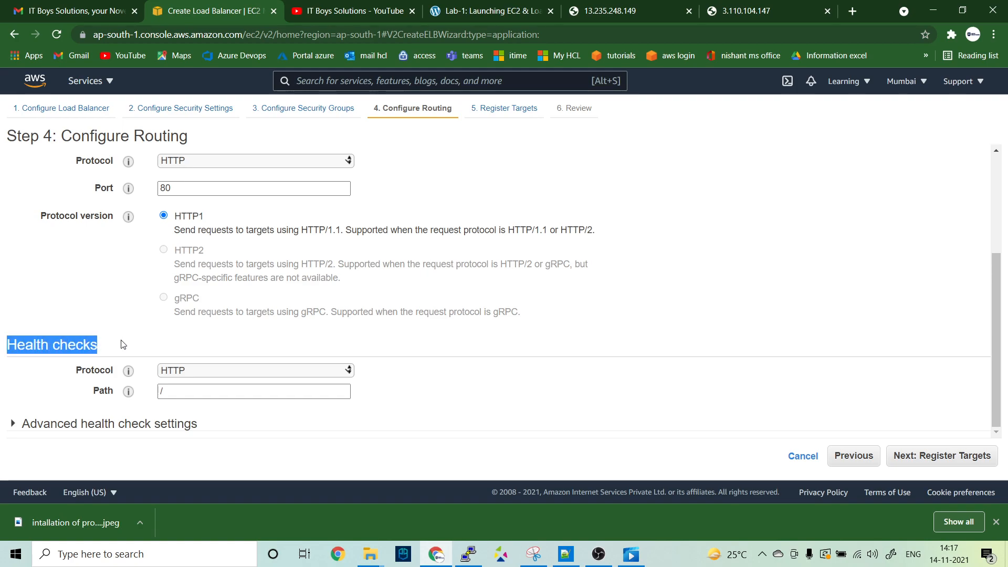
click(634, 11)
click(757, 15)
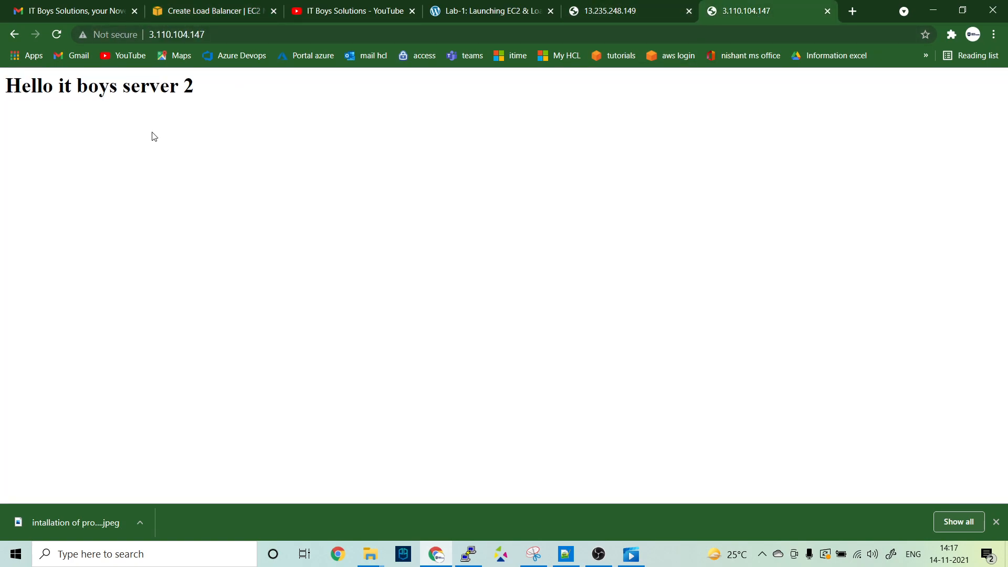
click(56, 34)
click(625, 13)
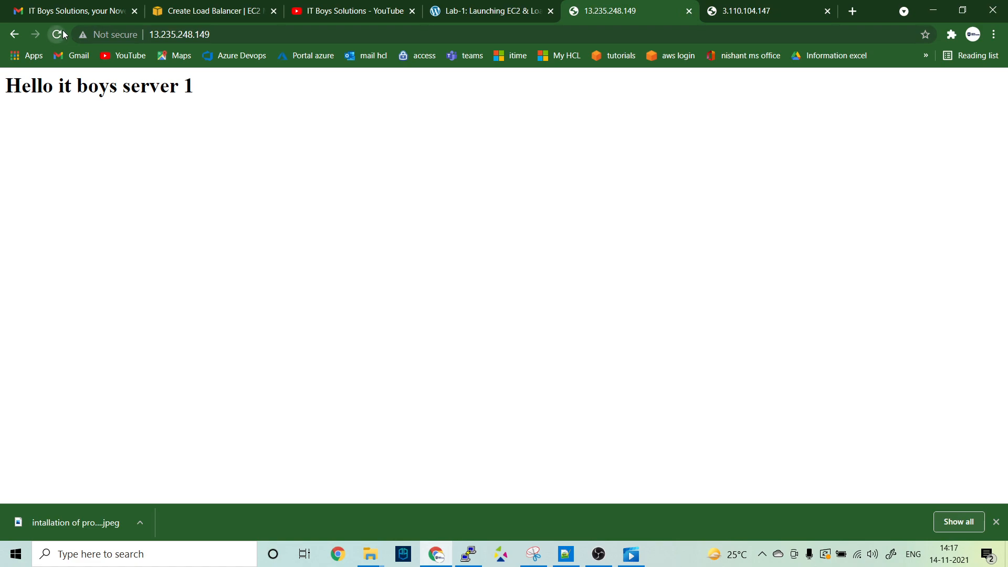
click(729, 18)
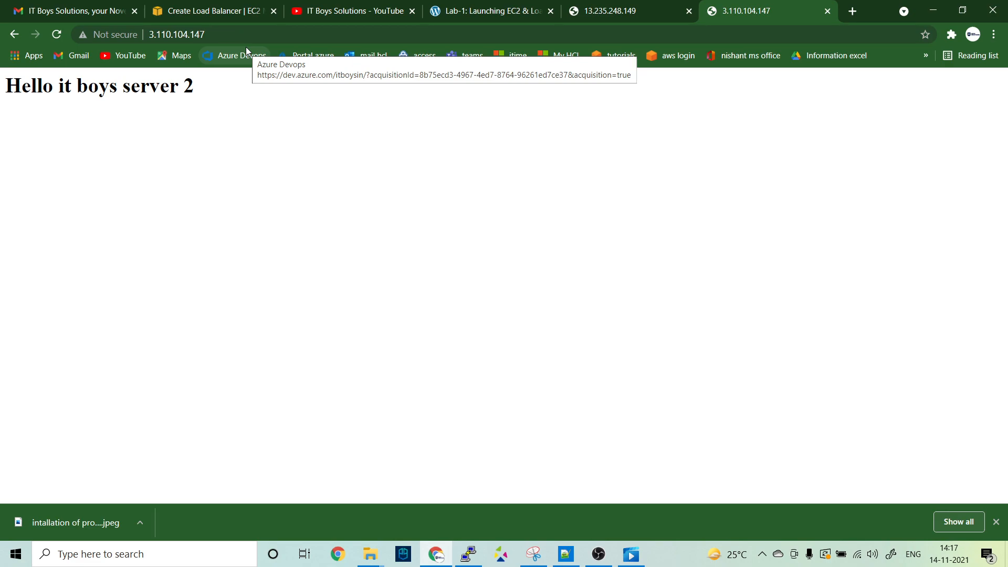
click(600, 10)
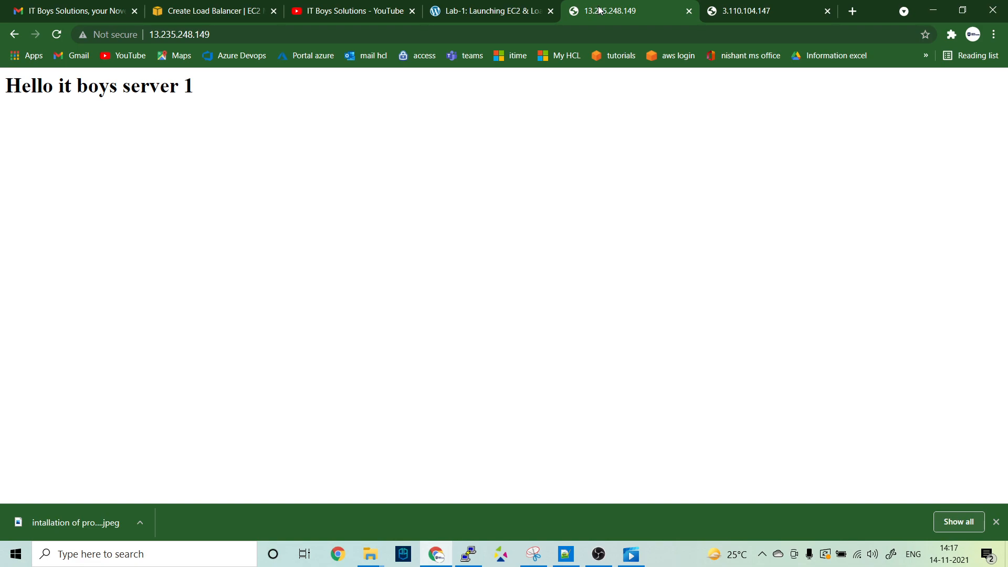
Set the health check path of the target group to /index.html
click(169, 12)
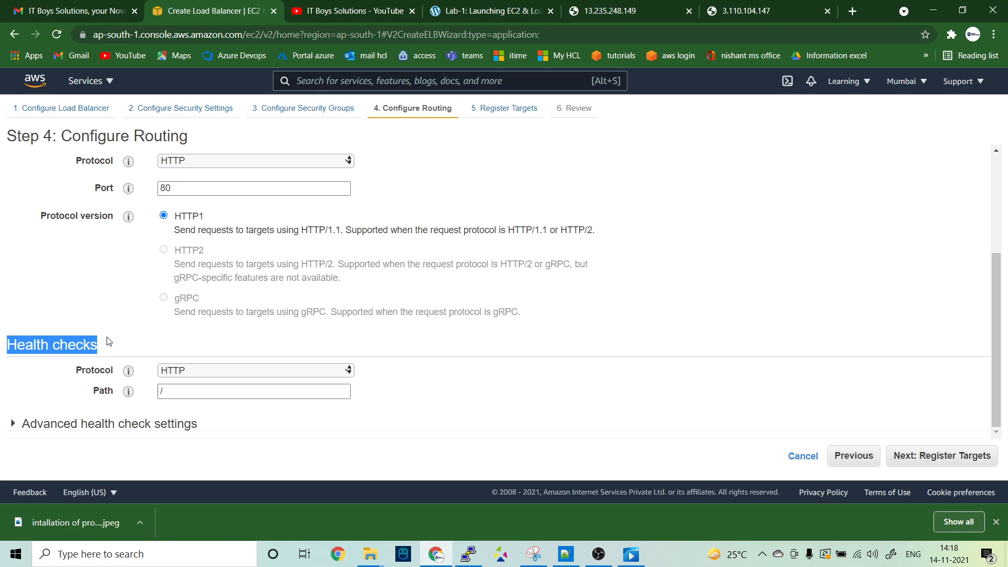
click(205, 387)
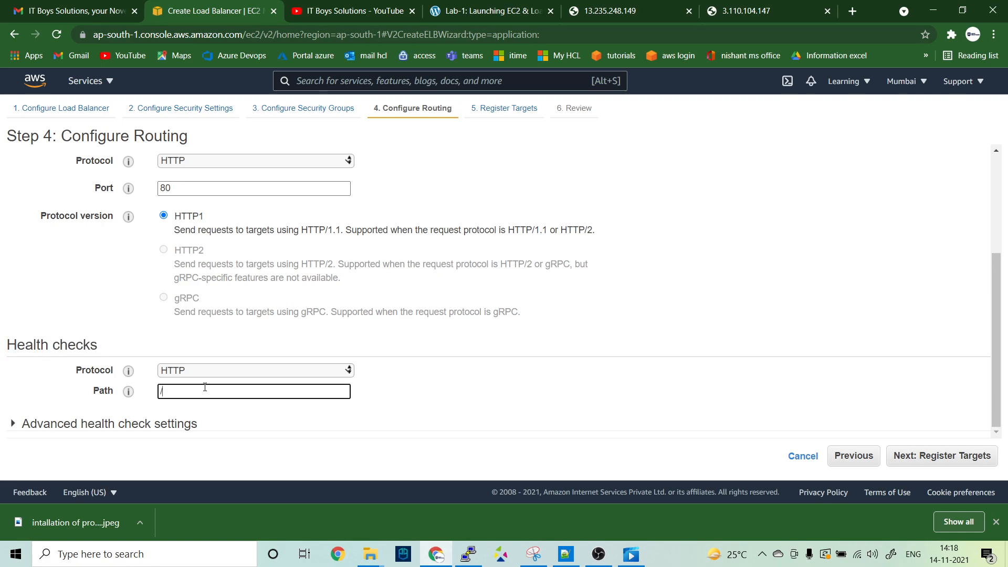
text(index.html)
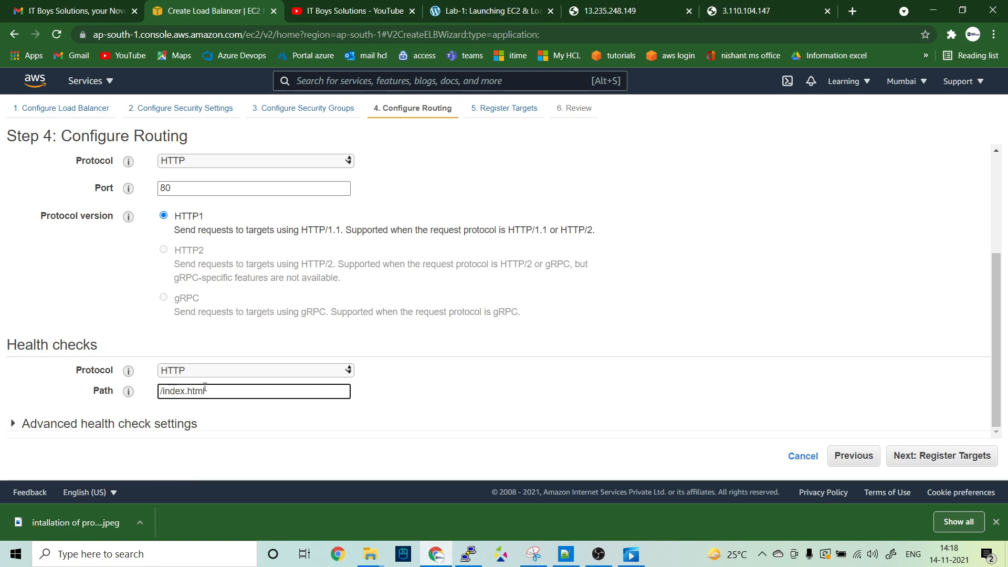
click(434, 403)
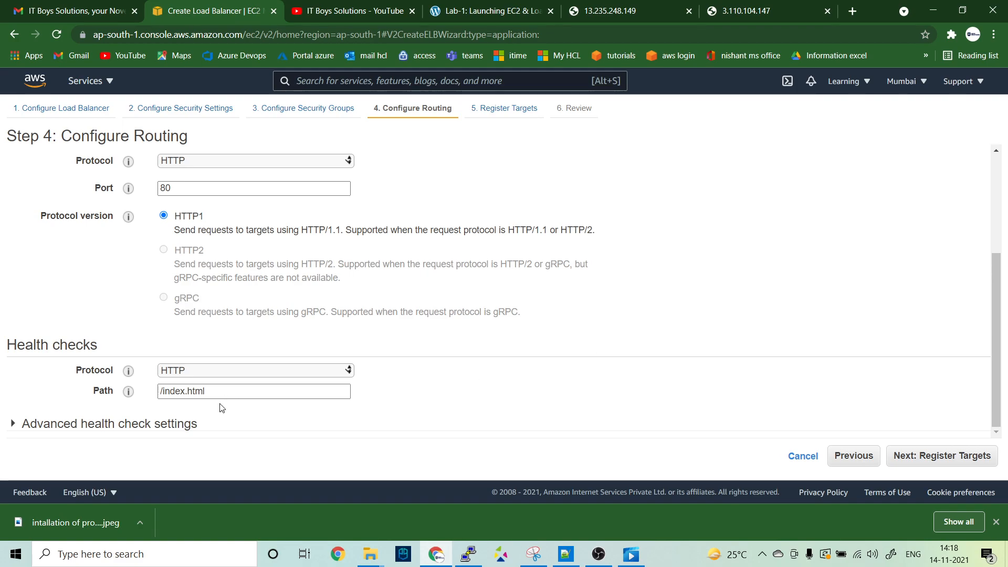
Compare both server web pages with the lab article's user data script, examining the page text and index.html path
click(592, 15)
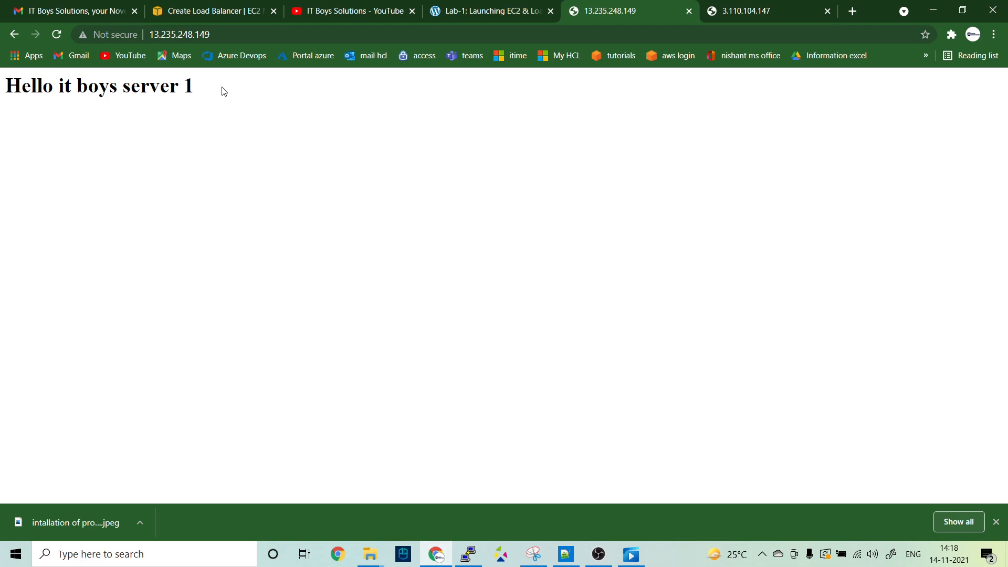
click(754, 10)
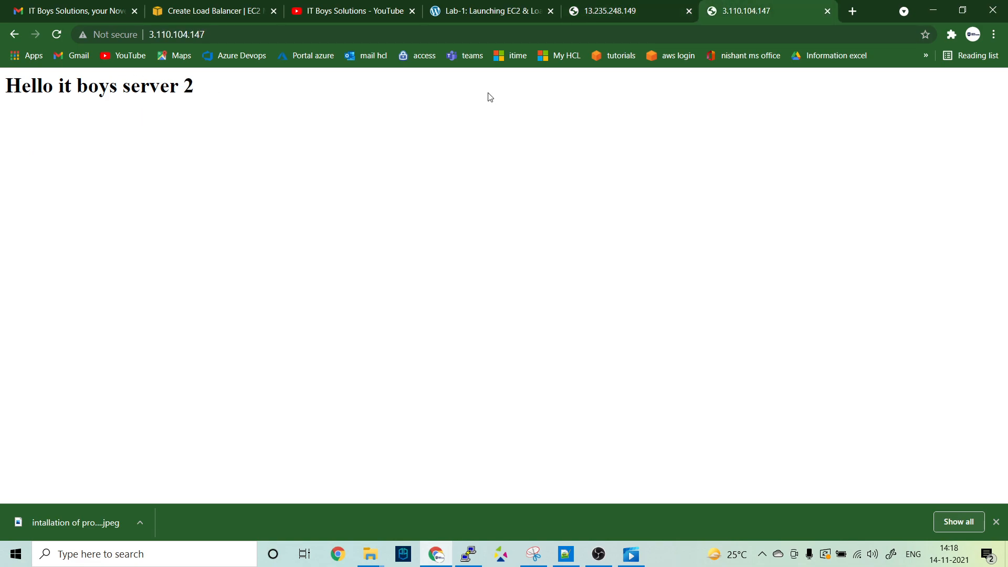
click(471, 14)
scroll(363, 209, up, 1)
click(363, 212)
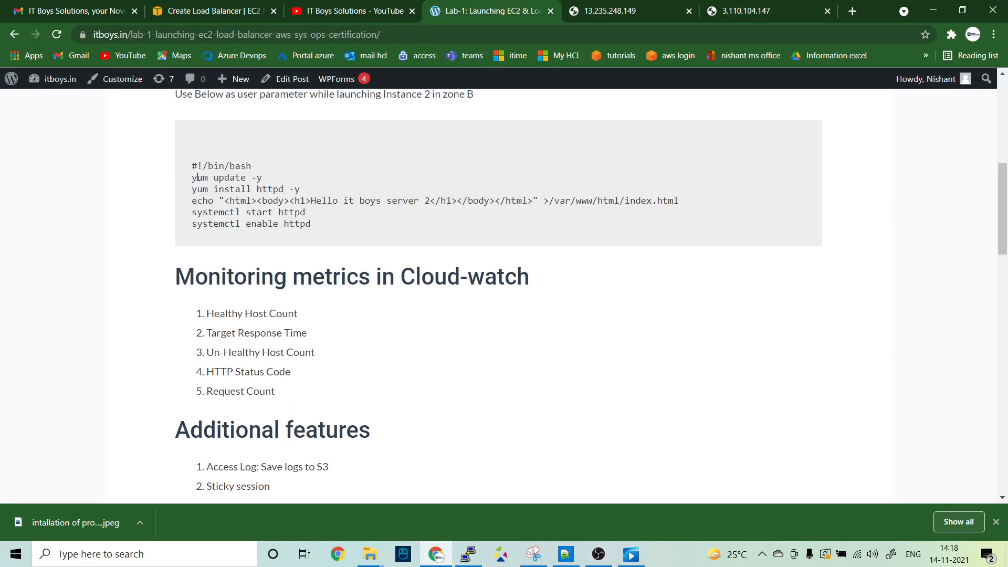
drag(312, 201, 427, 201)
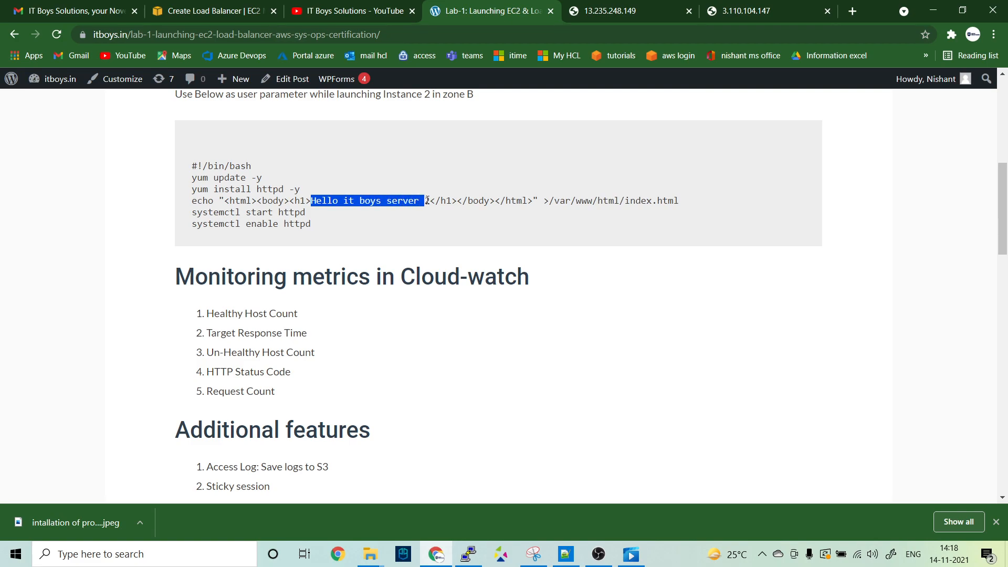
drag(549, 200, 675, 202)
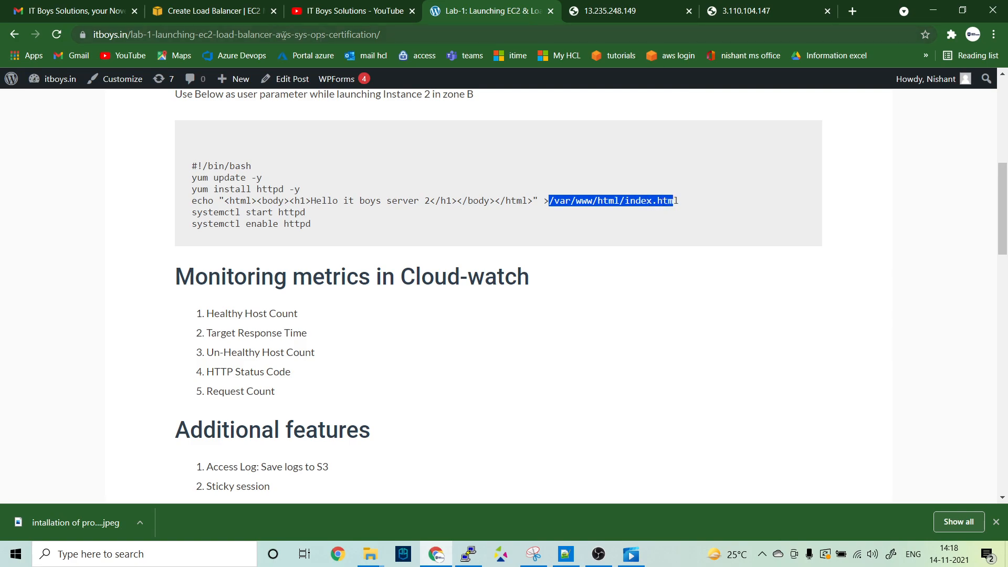
click(189, 11)
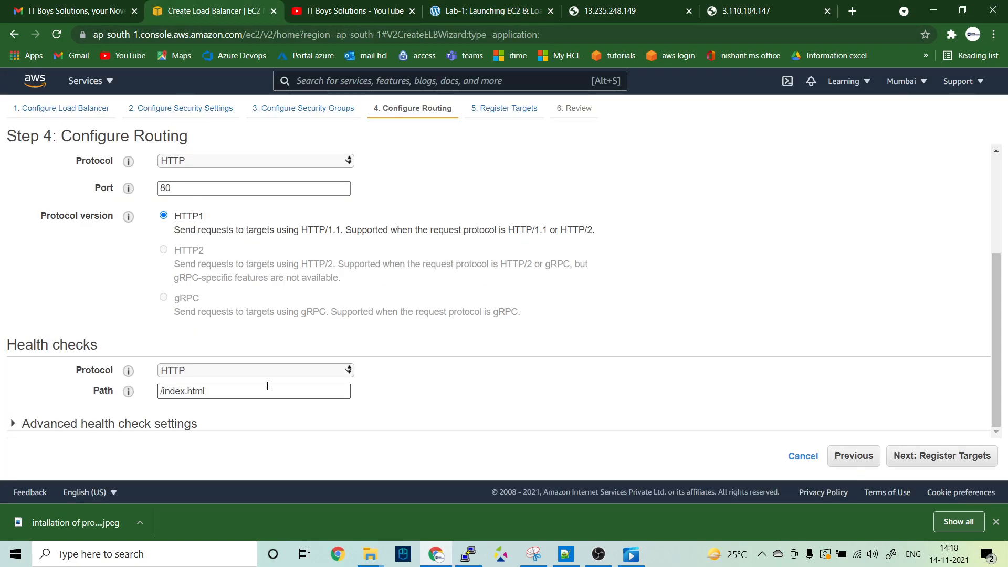
Select the sysops1 and sysops2 instances in target registration and continue to the load balancer review
click(233, 392)
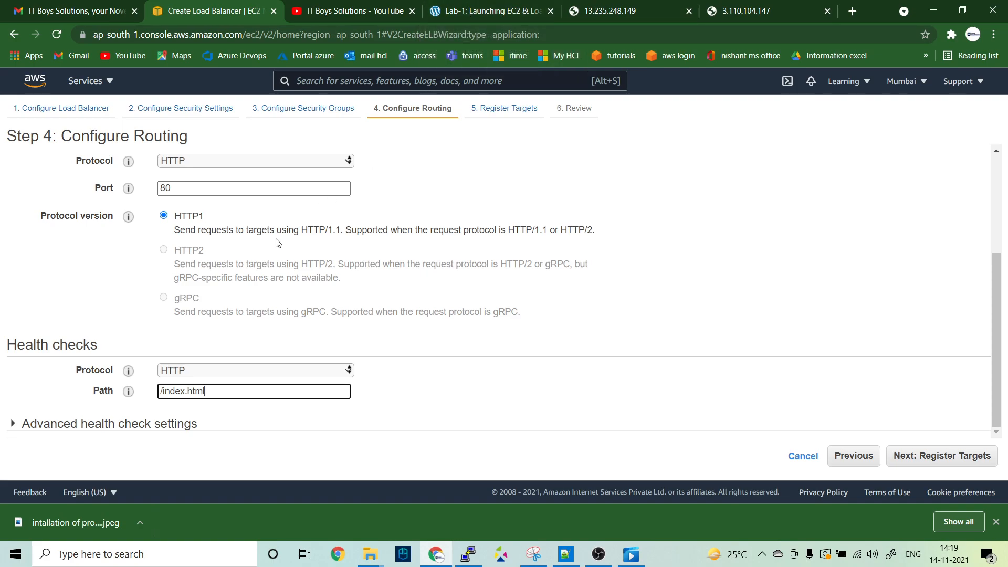
click(944, 458)
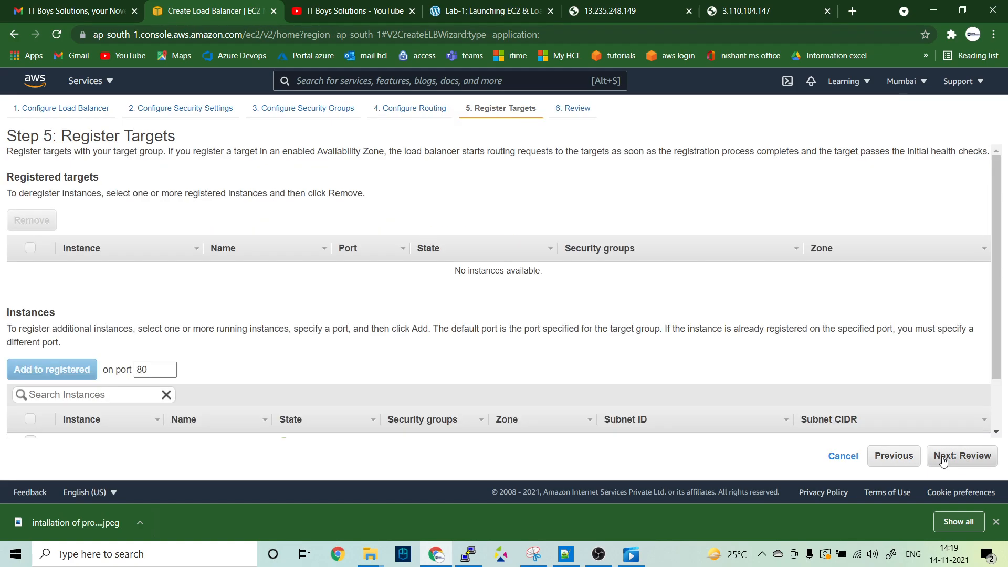
scroll(316, 396, down, 2)
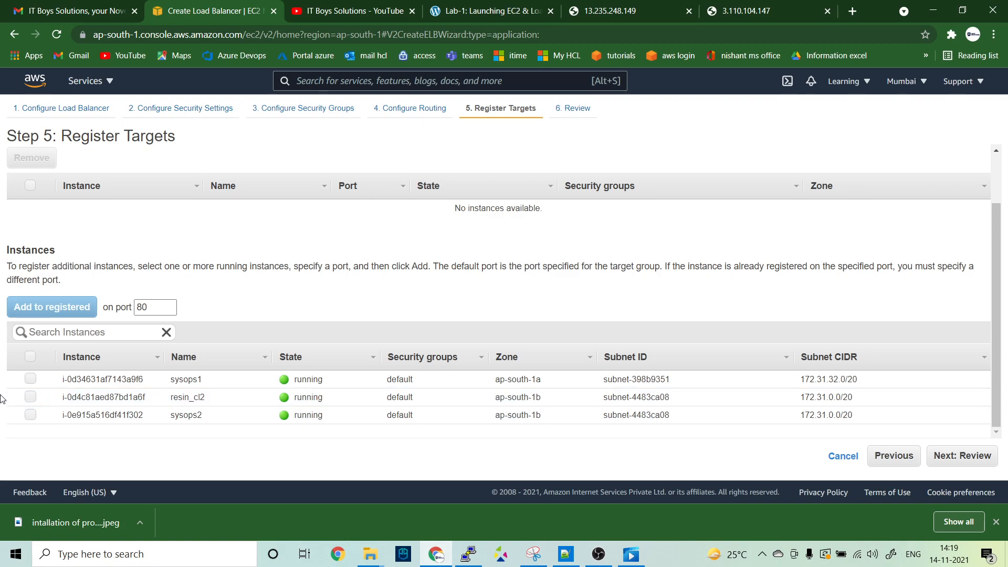
click(30, 379)
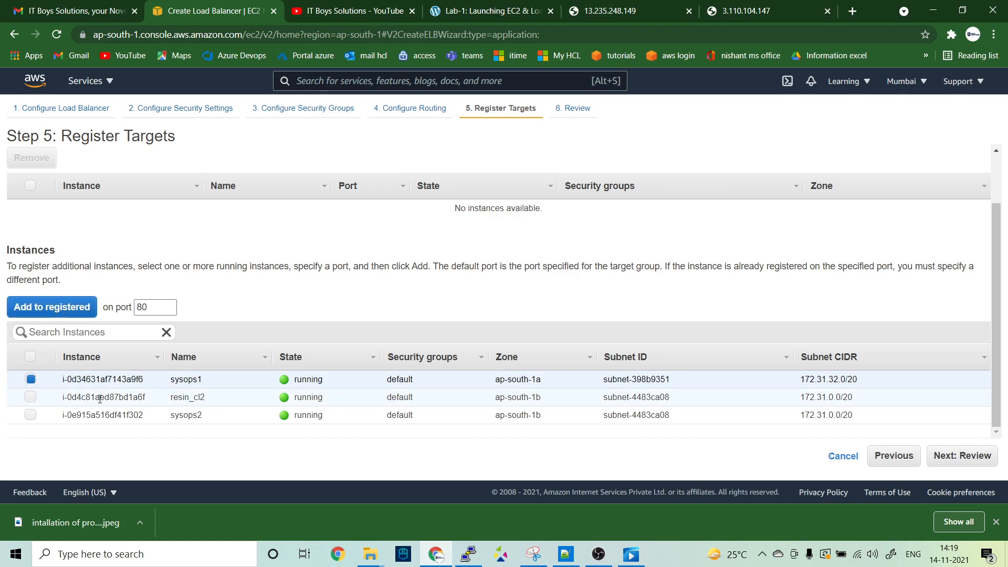
click(27, 415)
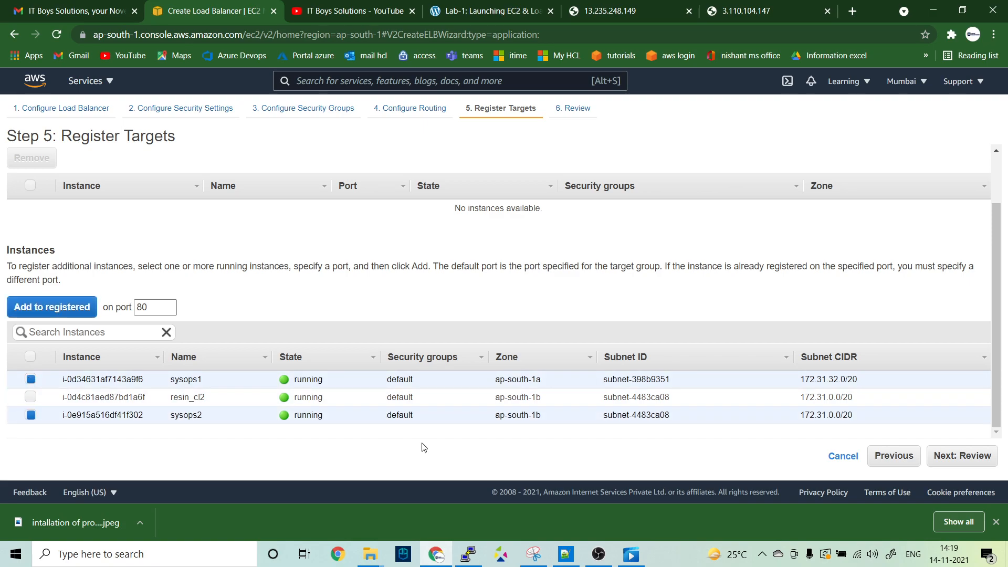
click(948, 456)
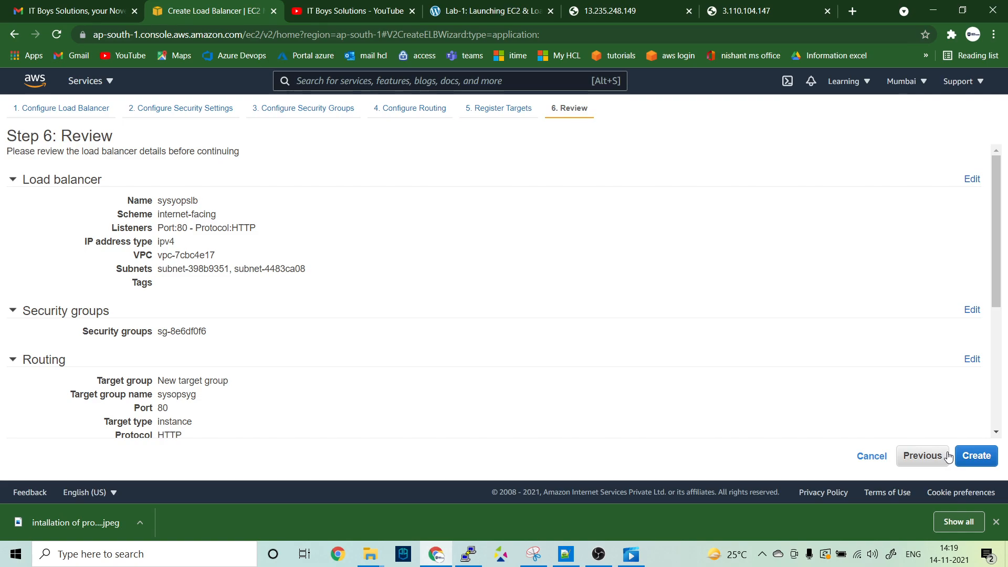
Review the load balancer settings, create the load balancer and open sysyopslb in the load balancer list
scroll(457, 289, down, 5)
scroll(456, 288, up, 5)
scroll(456, 288, down, 5)
click(973, 460)
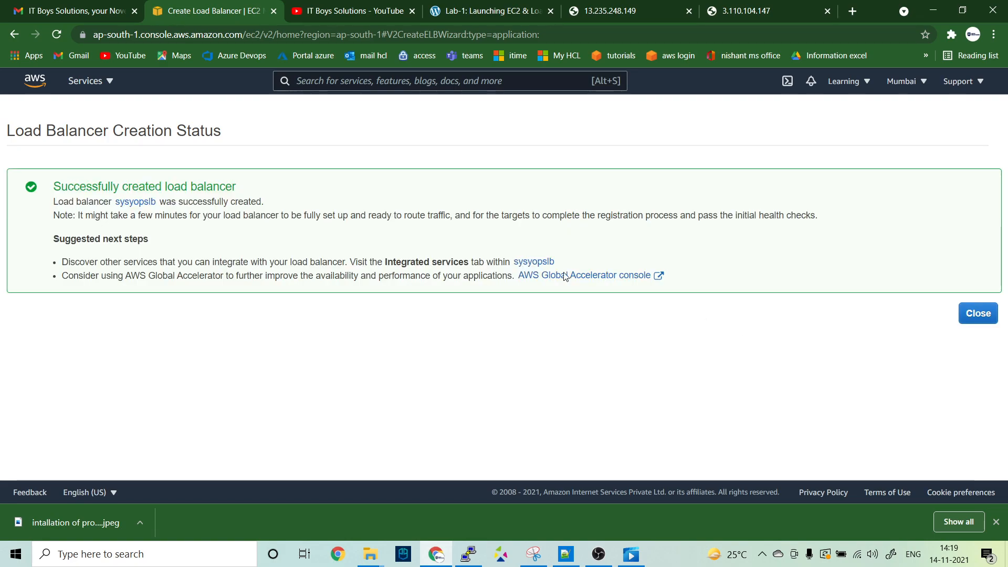
click(135, 203)
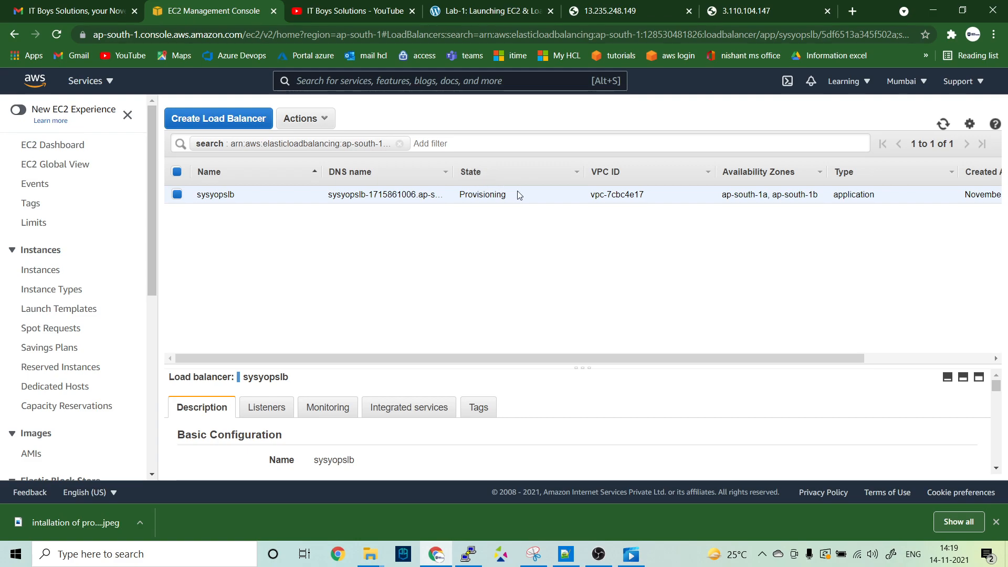
Refresh the load balancer list and enlarge the sysyopslb details area to examine its DNS name
click(943, 125)
drag(582, 367, 575, 219)
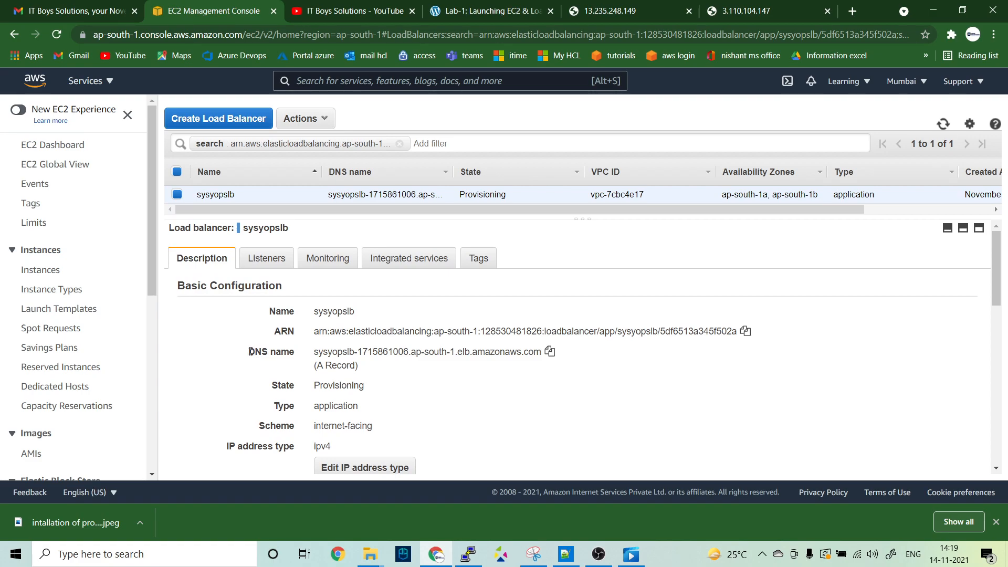
drag(251, 353, 333, 352)
click(476, 367)
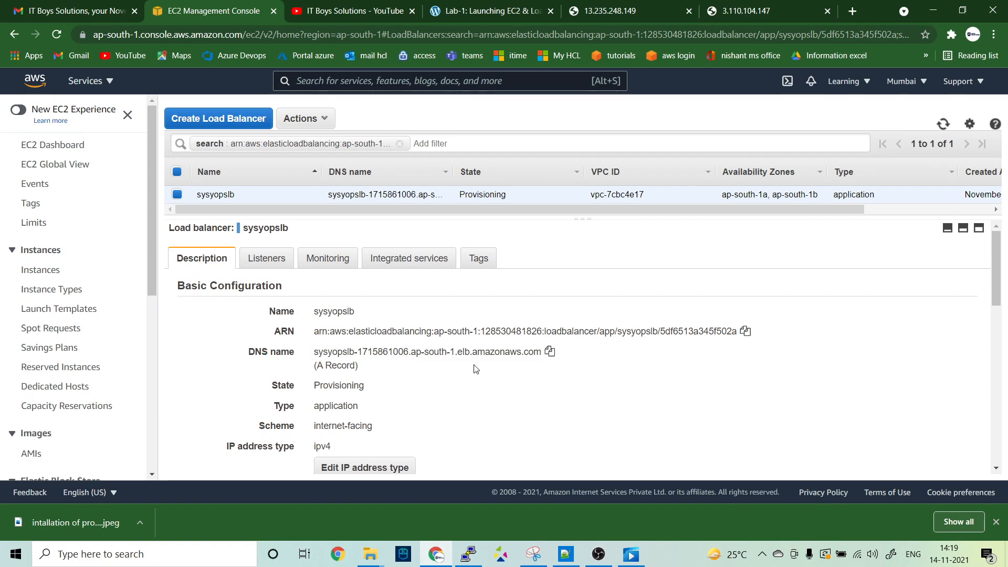
drag(524, 353, 315, 351)
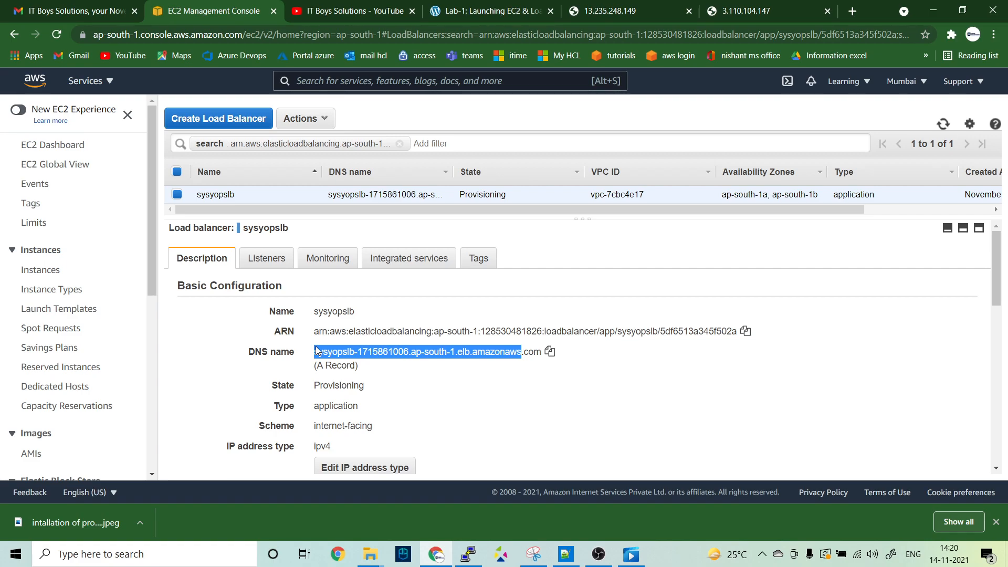
click(464, 385)
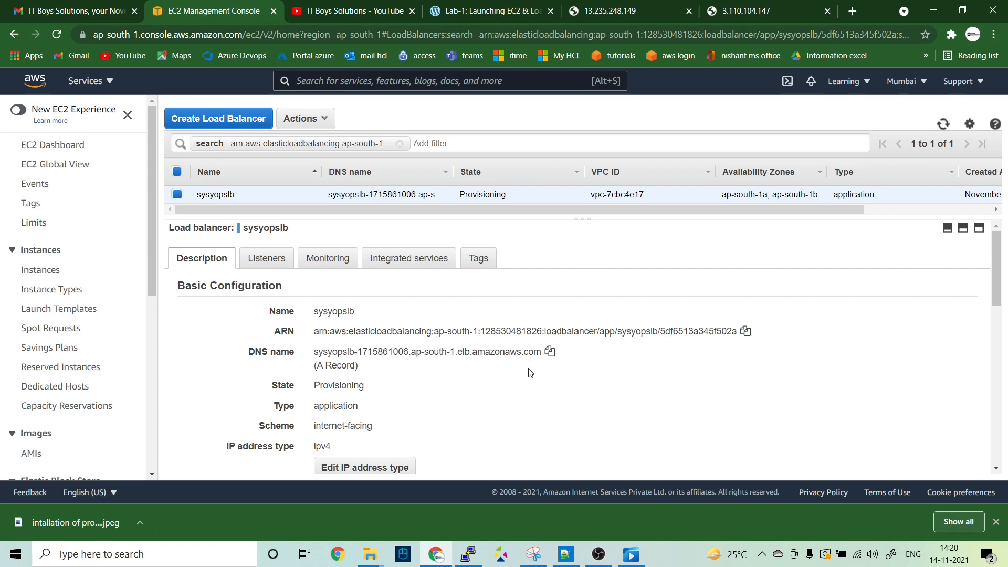
Copy the DNS name of sysyopslb and open it in a new browser tab
click(550, 352)
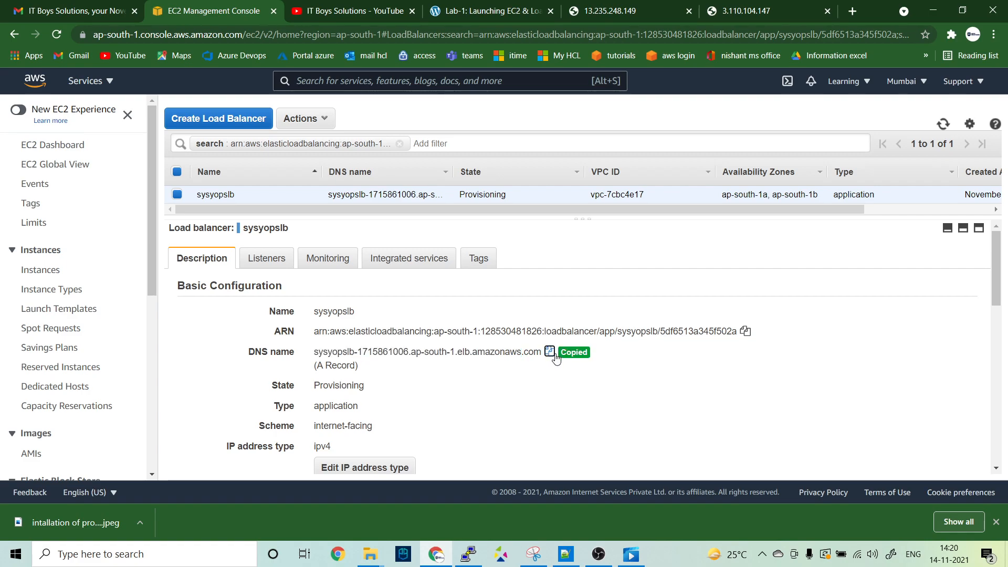
click(853, 11)
key(ctrl+v)
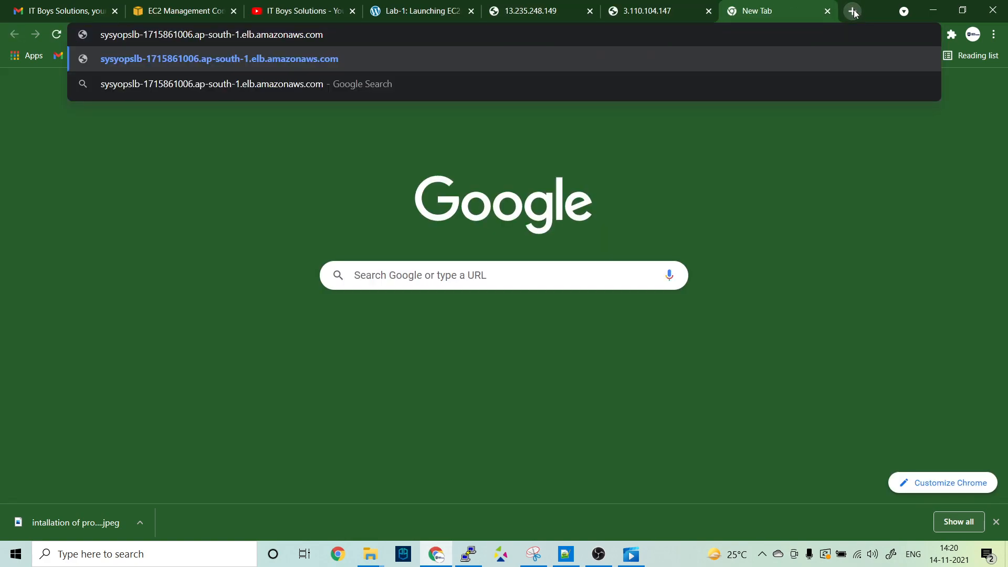
key(Return)
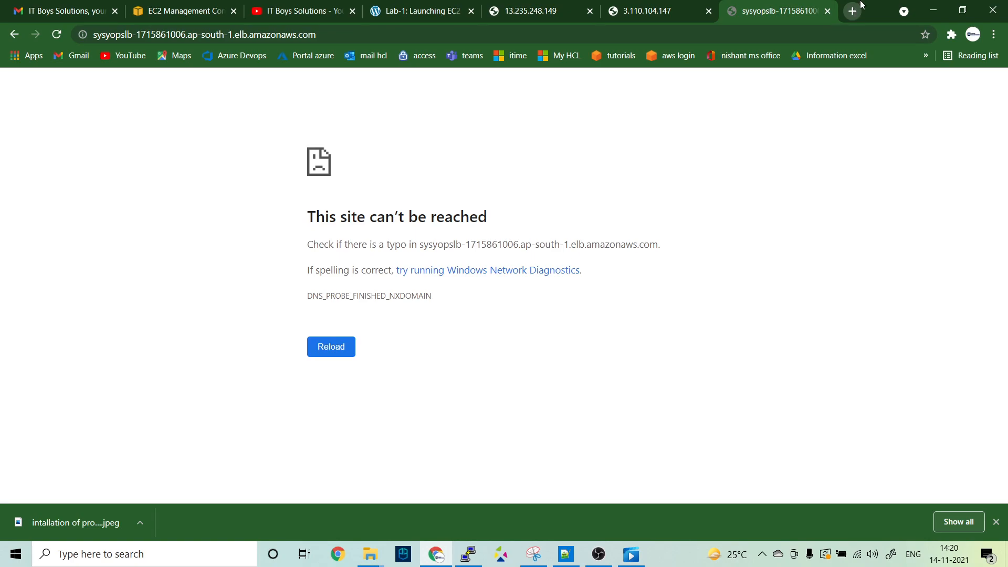
Check the state of sysyopslb, compare the server 1 and server 2 web pages, and refresh the load balancer list
click(195, 12)
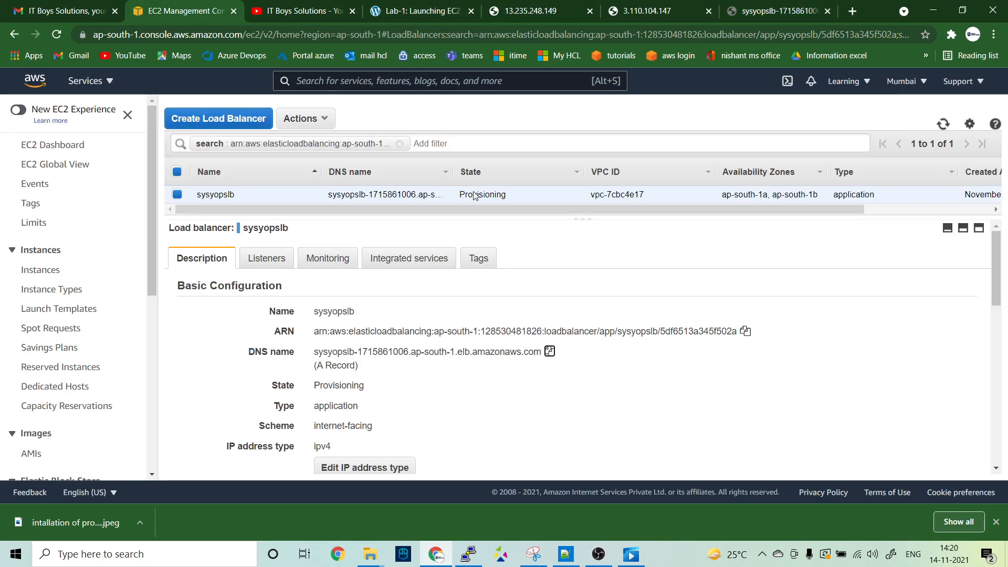
click(758, 11)
click(536, 14)
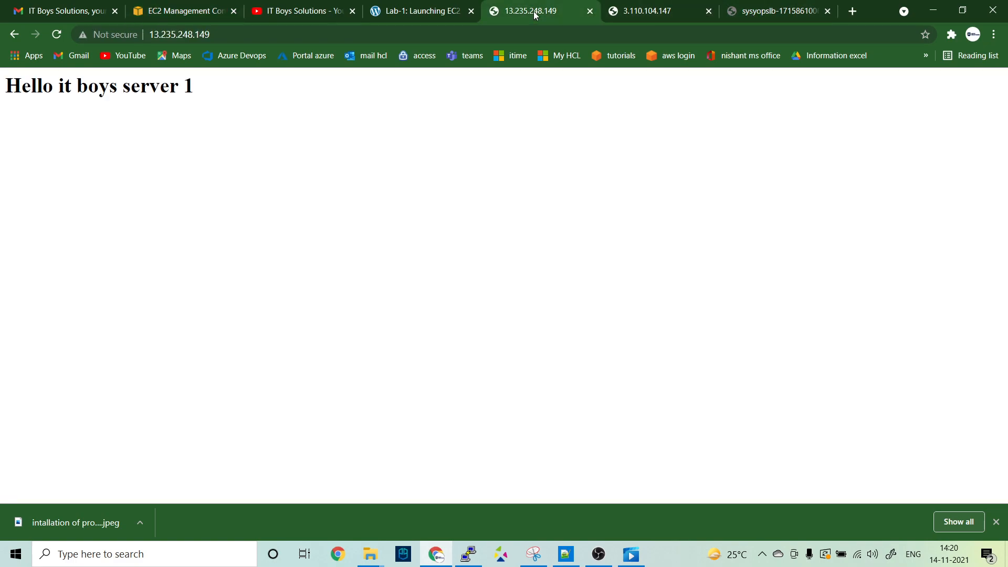
click(649, 13)
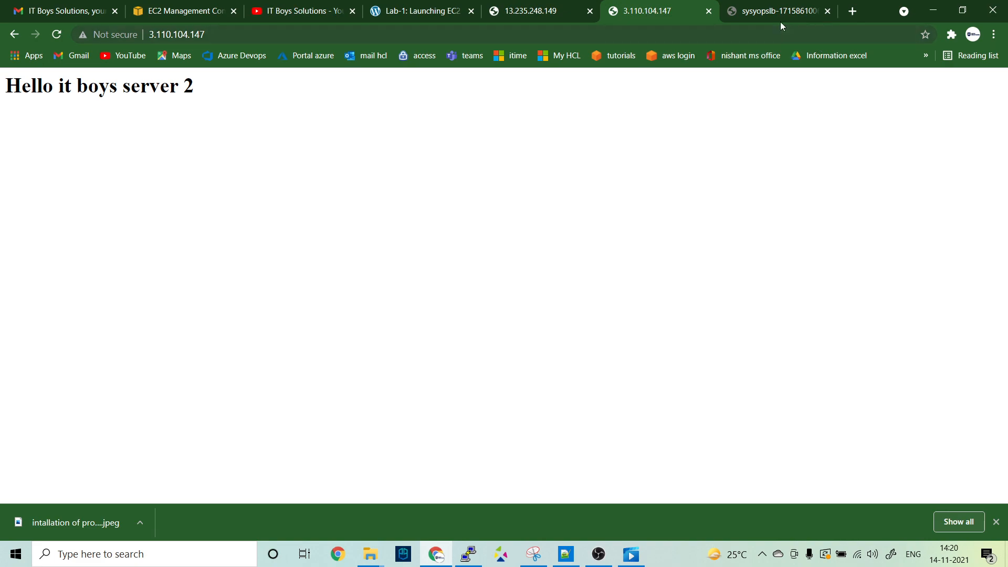
click(145, 9)
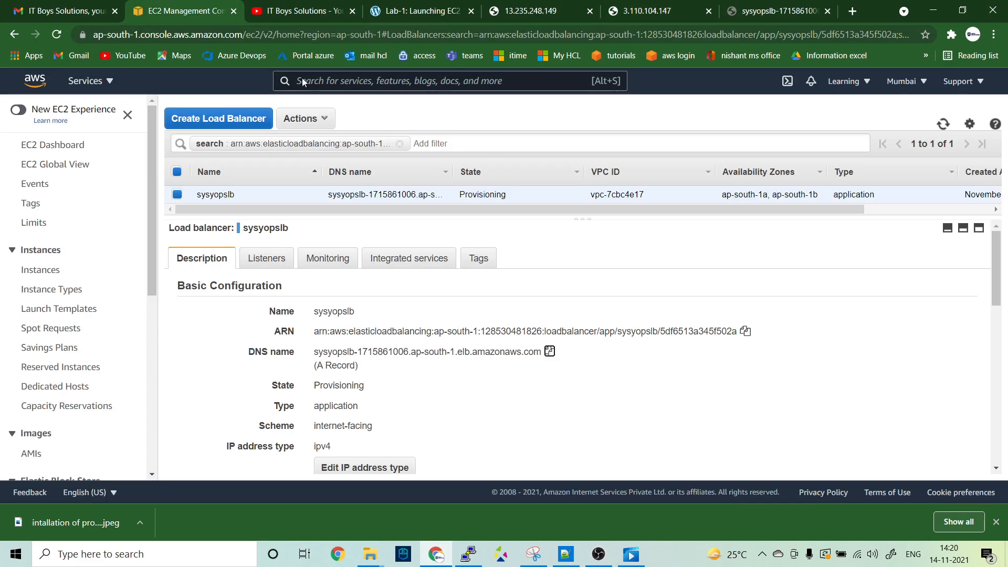
click(944, 125)
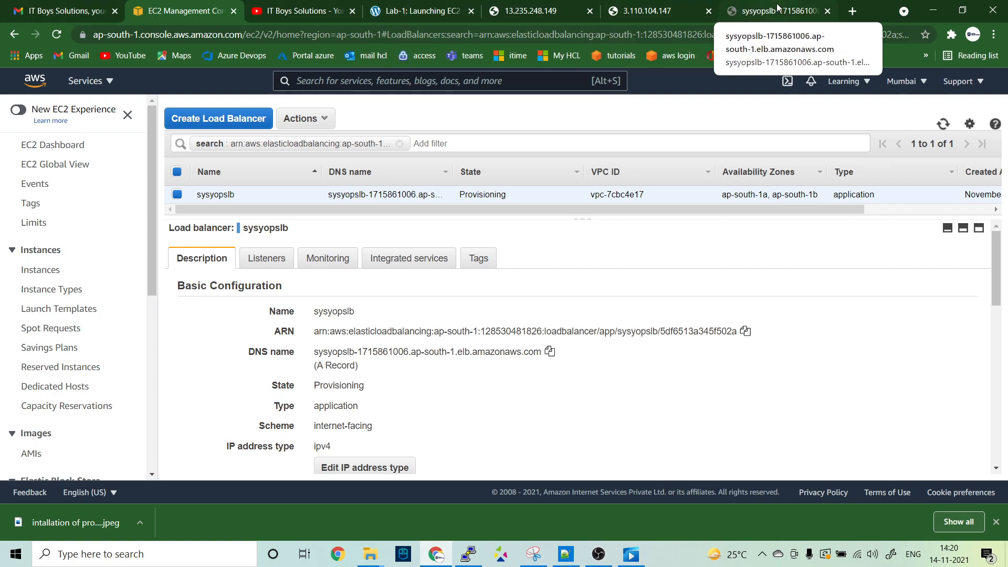
Look through the lab article's Cloud-watch monitoring section and refresh the state of sysyopslb again
click(399, 11)
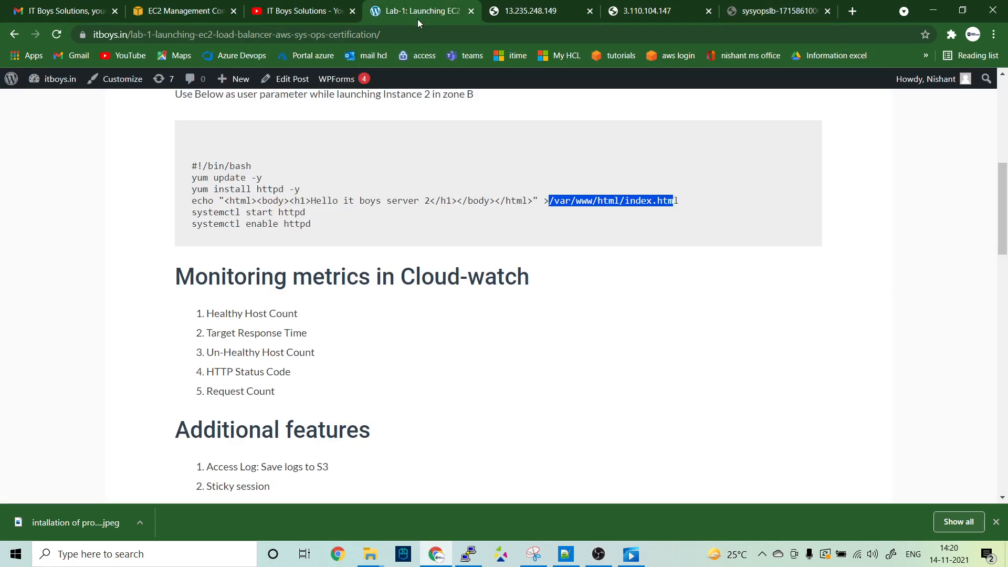
scroll(294, 271, up, 3)
scroll(296, 269, down, 4)
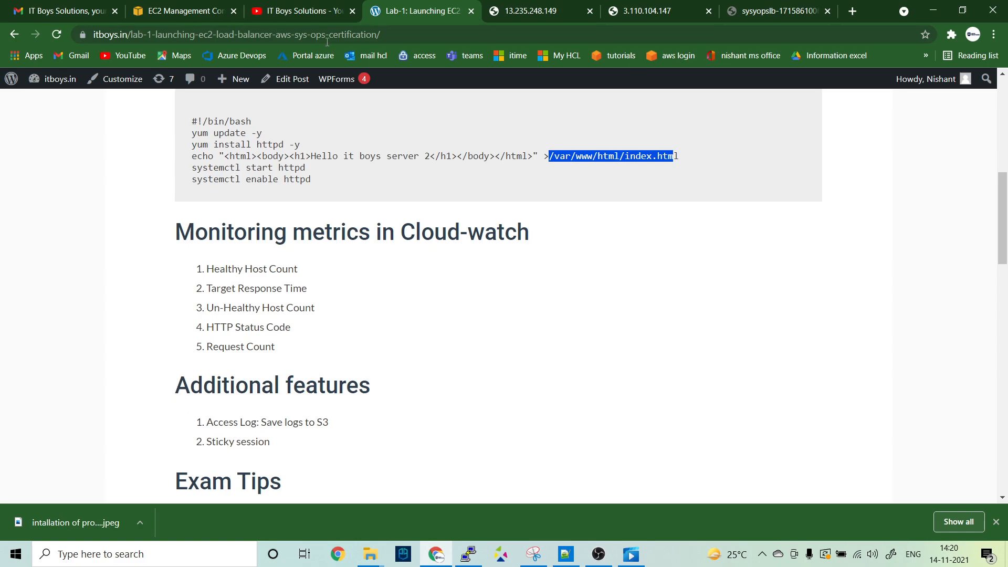
click(184, 13)
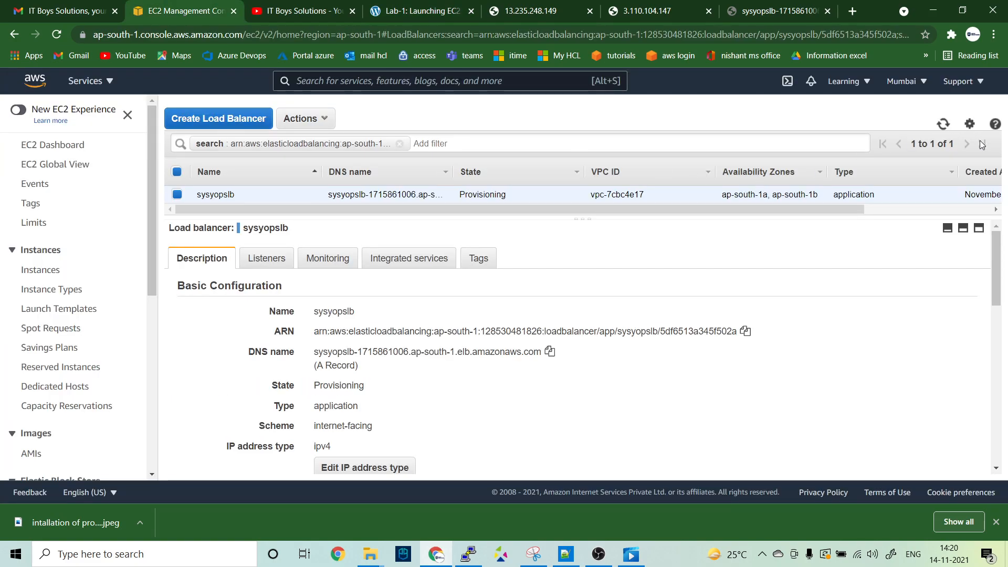
click(943, 126)
click(944, 125)
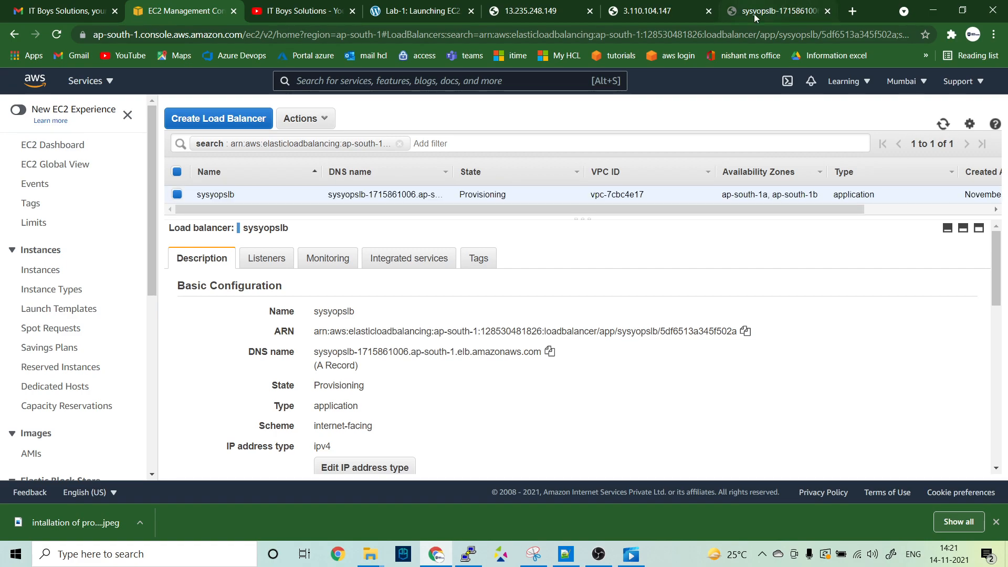
Reload the load balancer's web address, then recheck its state and the article's list of monitoring metrics
click(754, 13)
click(57, 34)
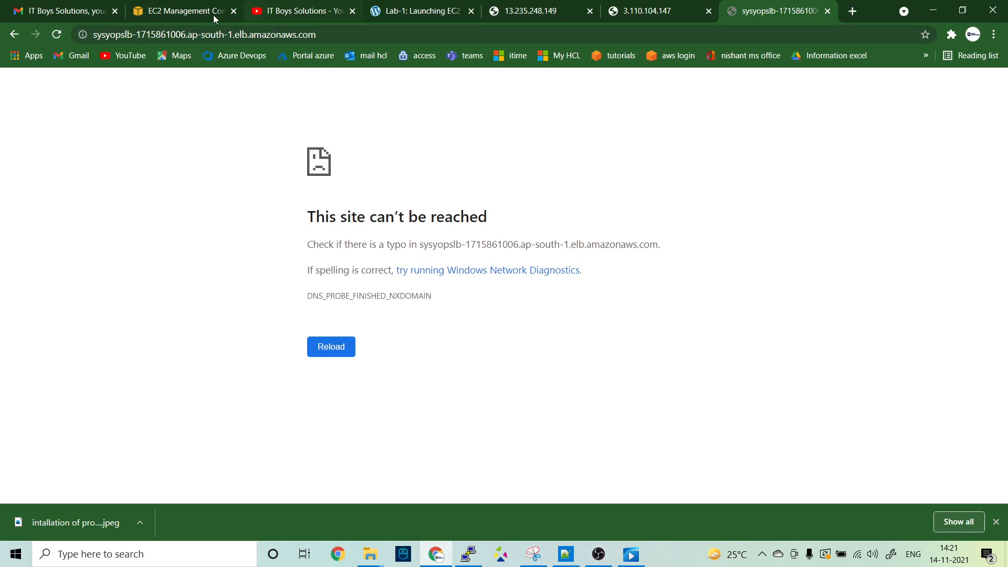
click(167, 12)
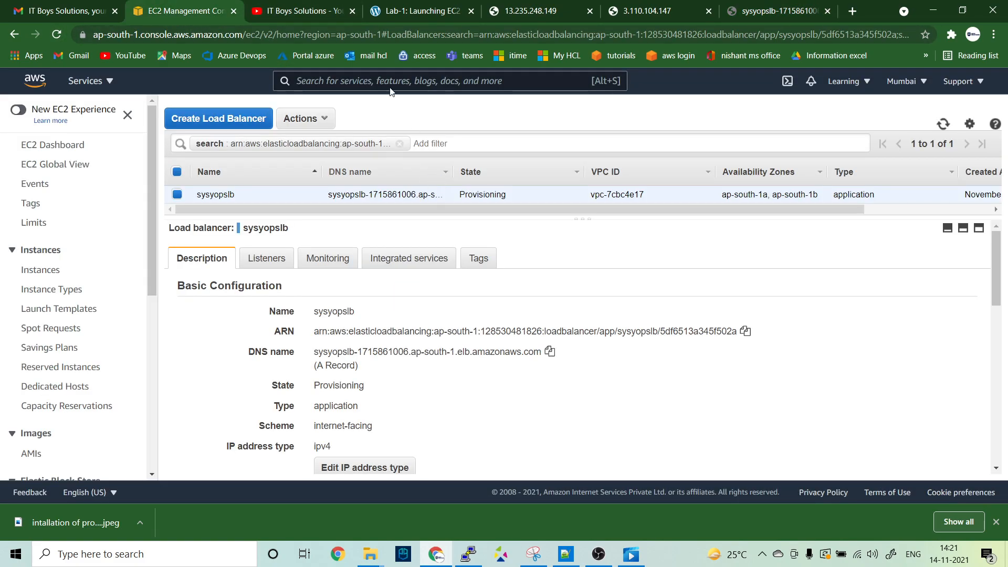
click(423, 17)
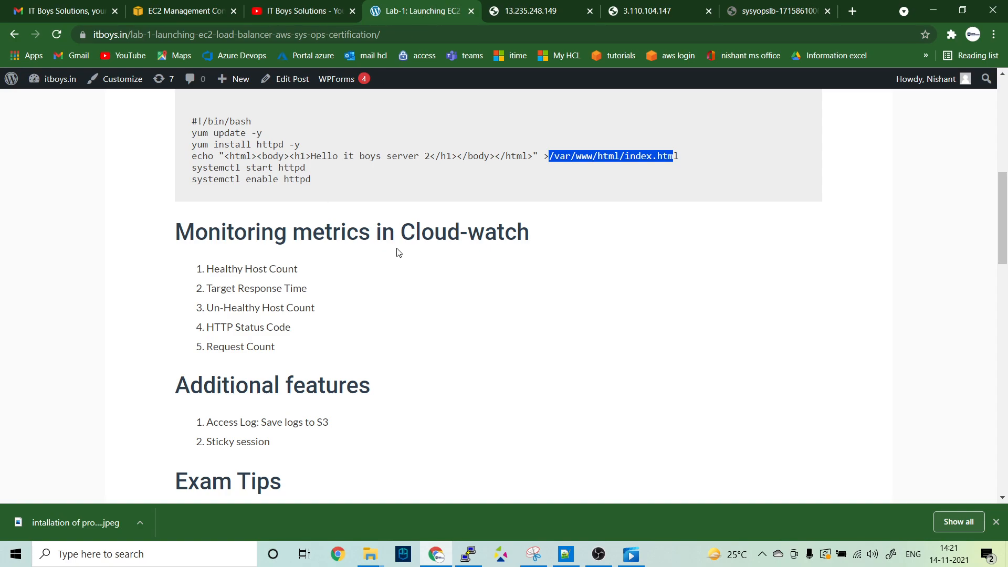
click(139, 16)
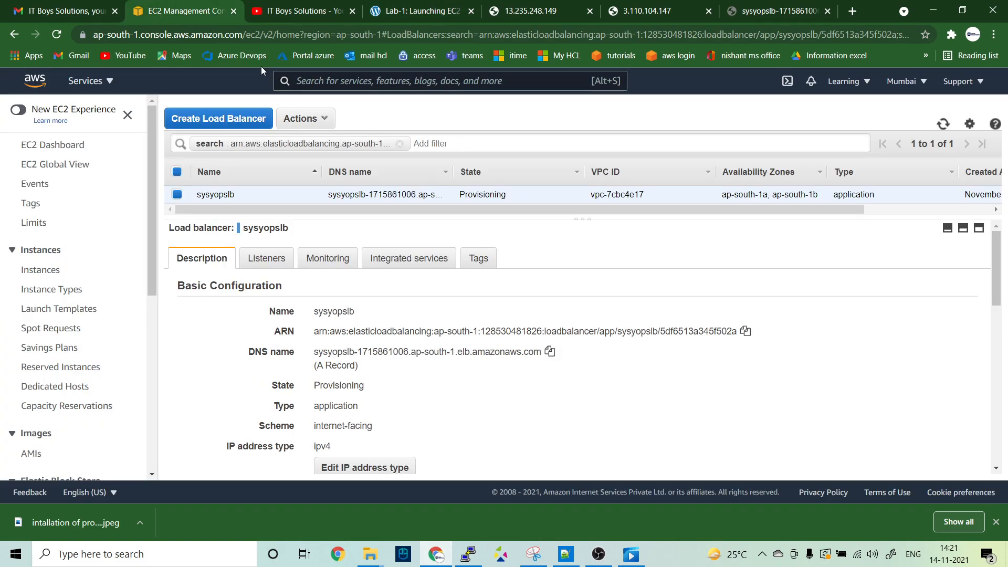
Search the AWS services for CloudWatch and open it in a new browser tab
click(325, 85)
text(cl)
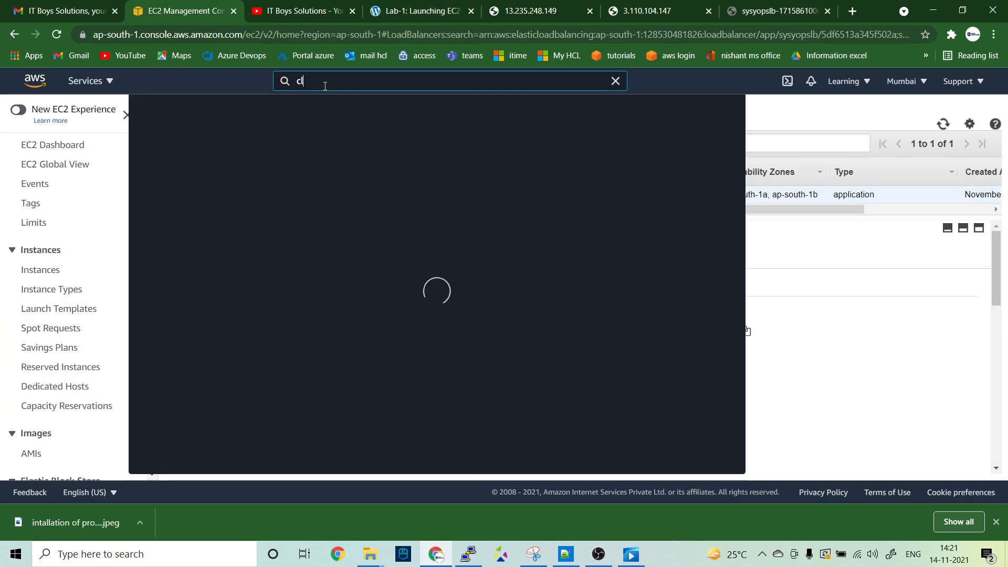
text(oud)
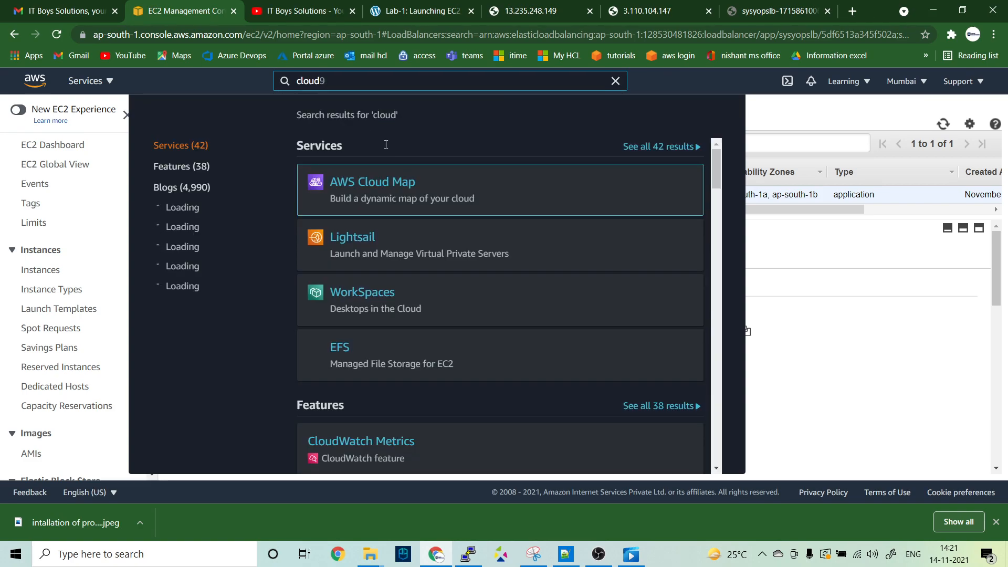
mouse_move(381, 182)
text(wa)
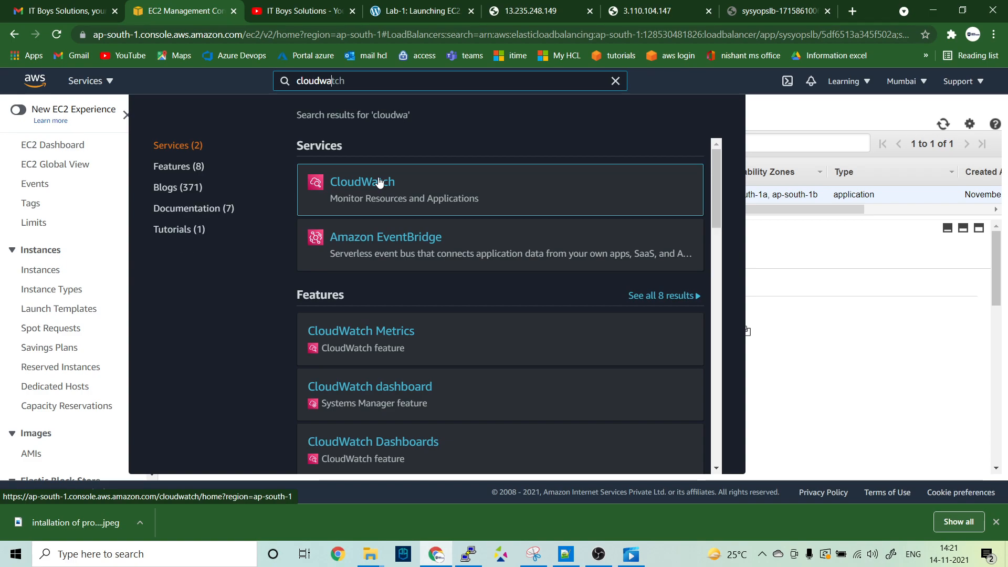
right_click(391, 182)
key(Escape)
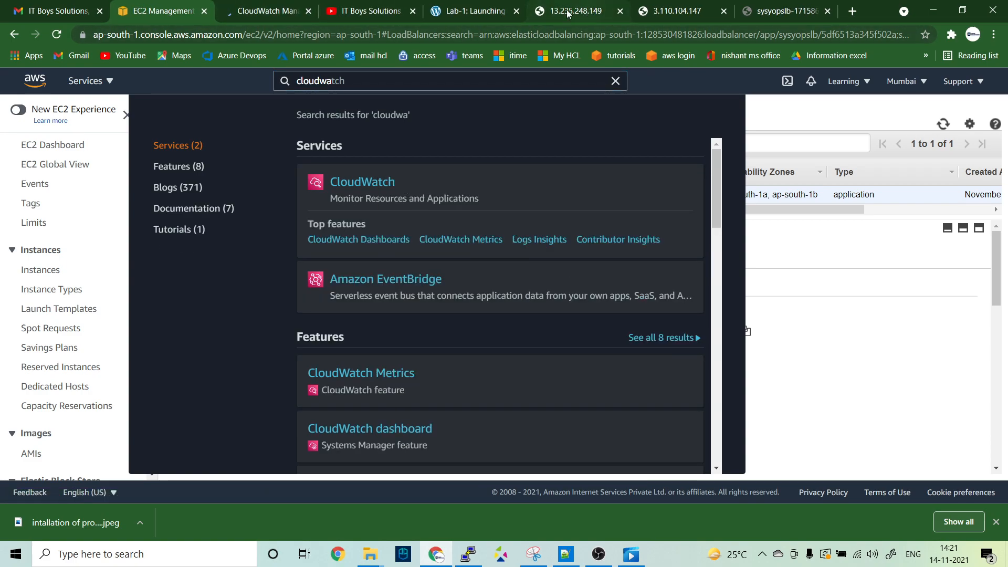
Read the lab article's monitoring metrics and compare the server 1 and server 2 web pages against them
click(480, 11)
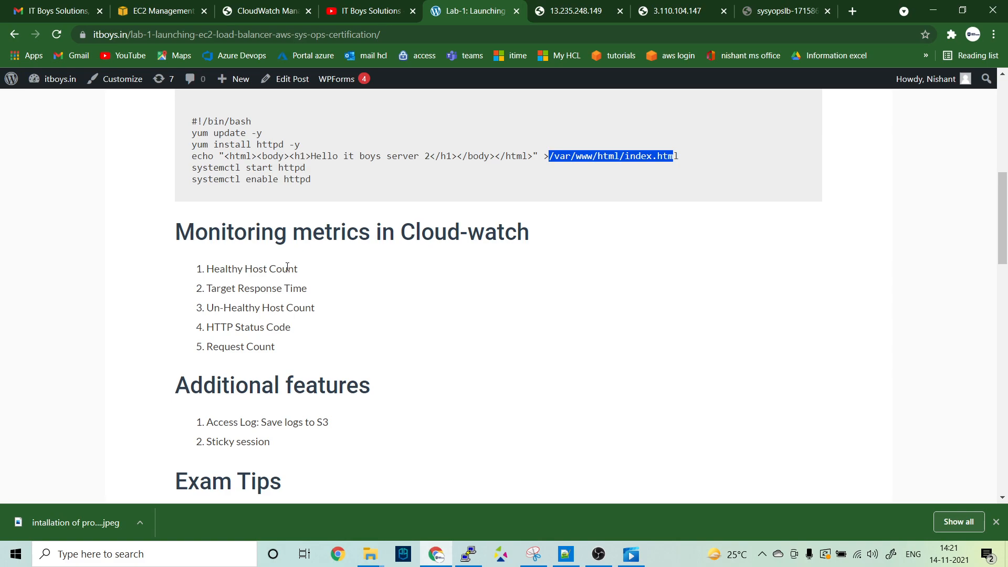
click(576, 11)
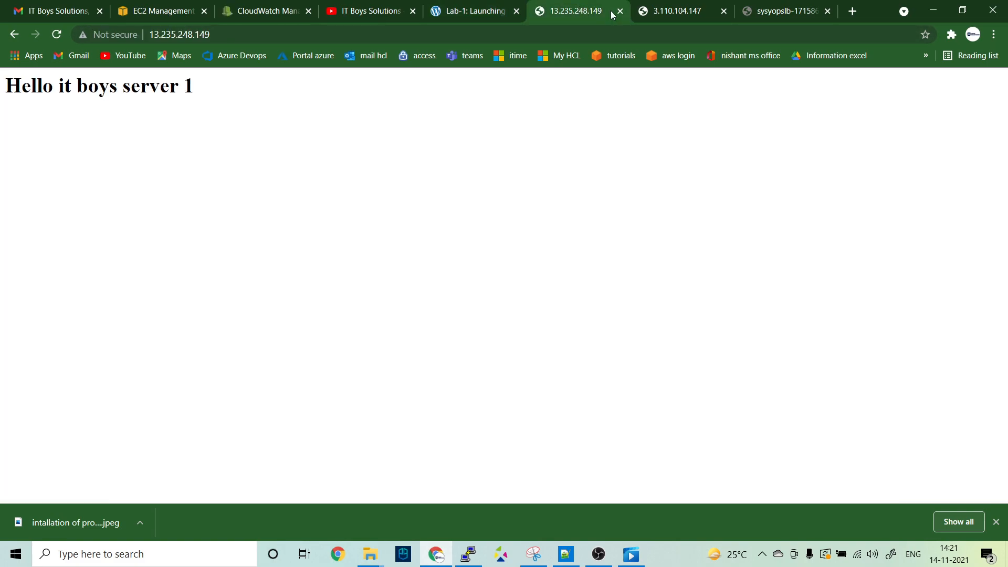
click(666, 12)
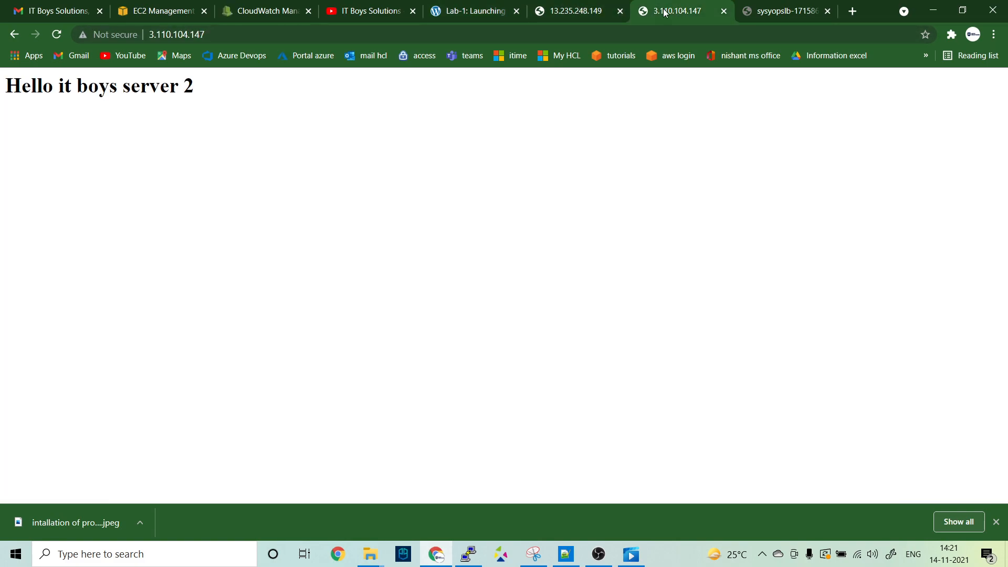
click(561, 14)
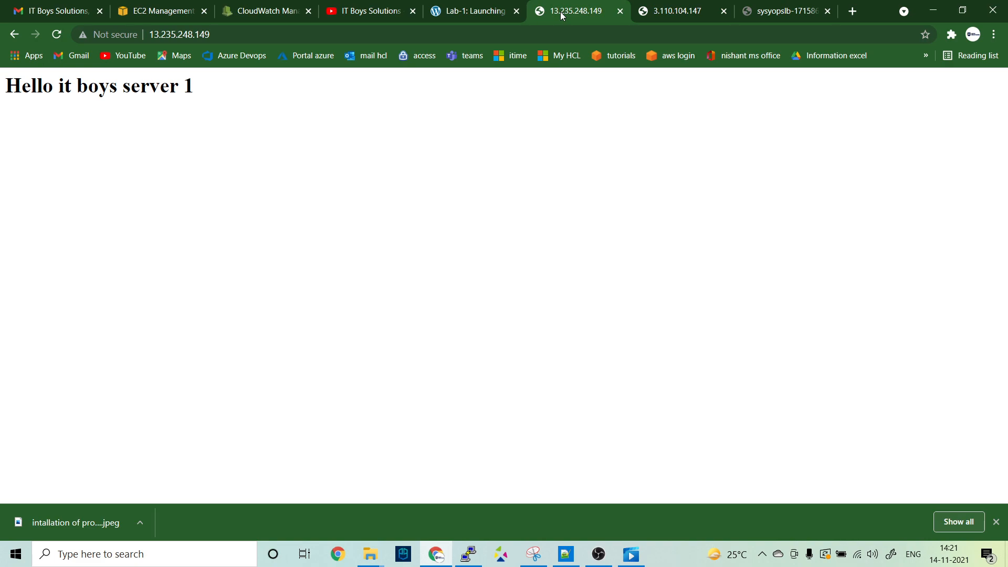
click(677, 15)
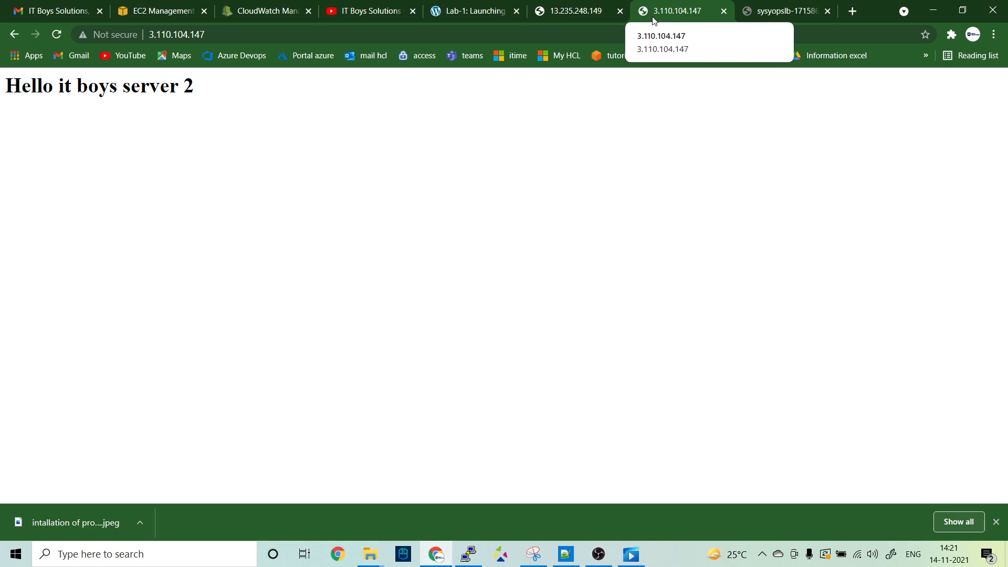
View the In alarm list in CloudWatch and return to the lab article's list of monitoring metrics
click(255, 15)
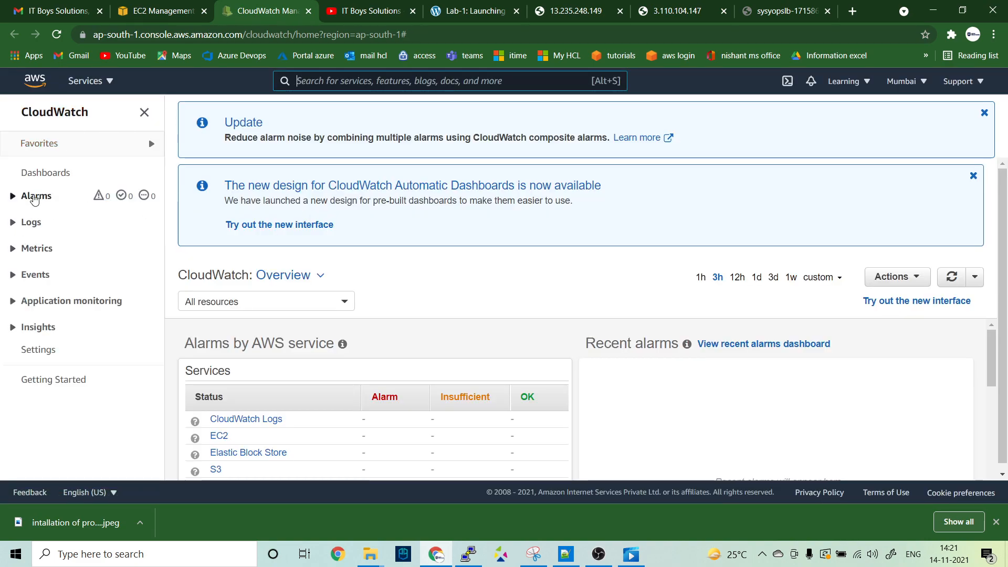
click(34, 199)
click(41, 220)
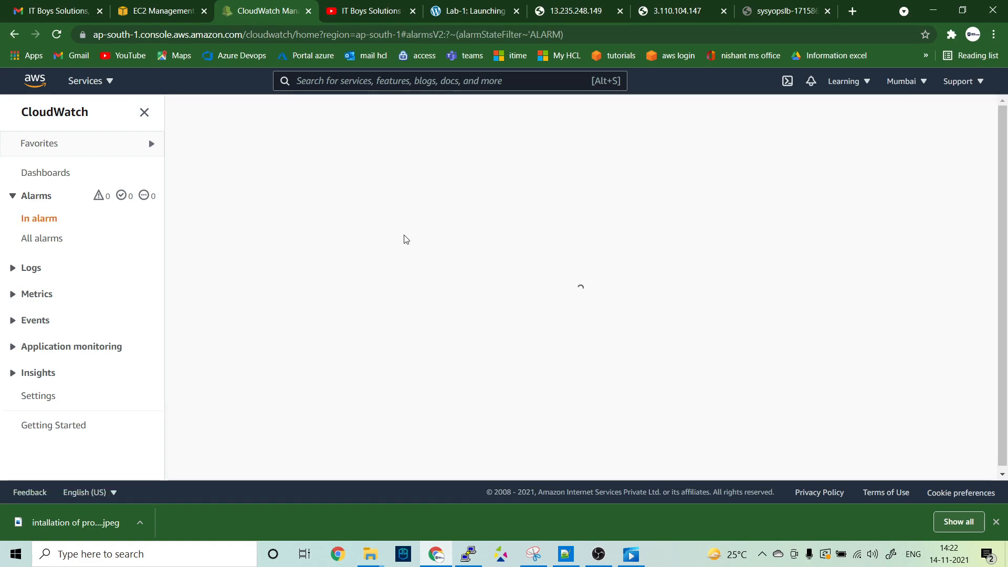
click(151, 9)
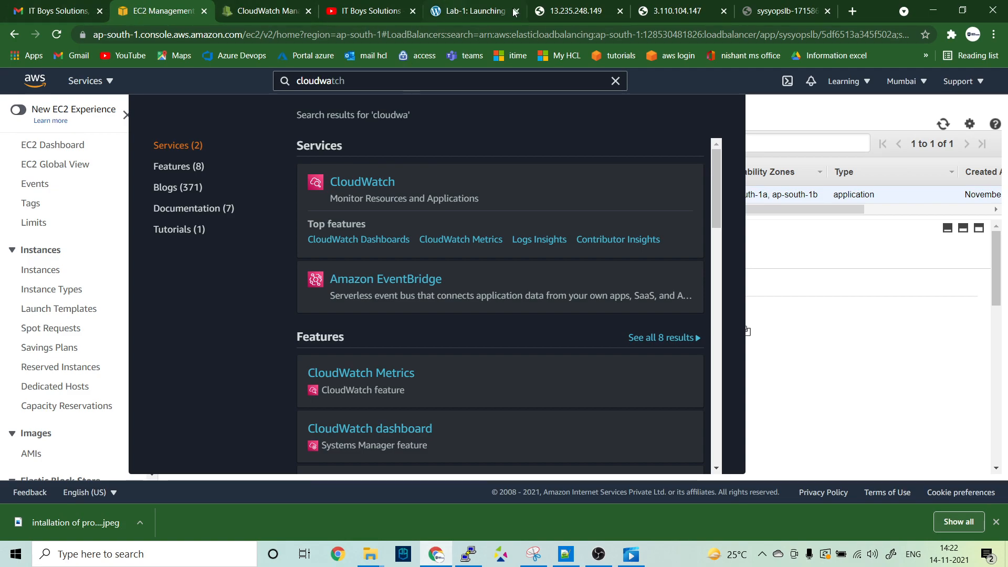
click(470, 13)
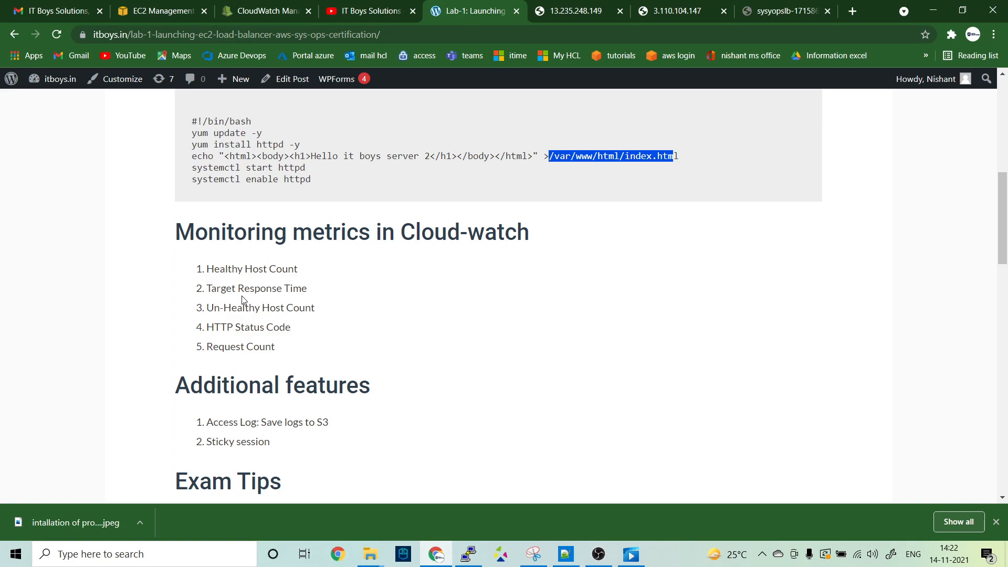
Read the Target Response Time, Un-Healthy Host Count and Request Count entries in the lab article's metrics list
drag(210, 287, 344, 290)
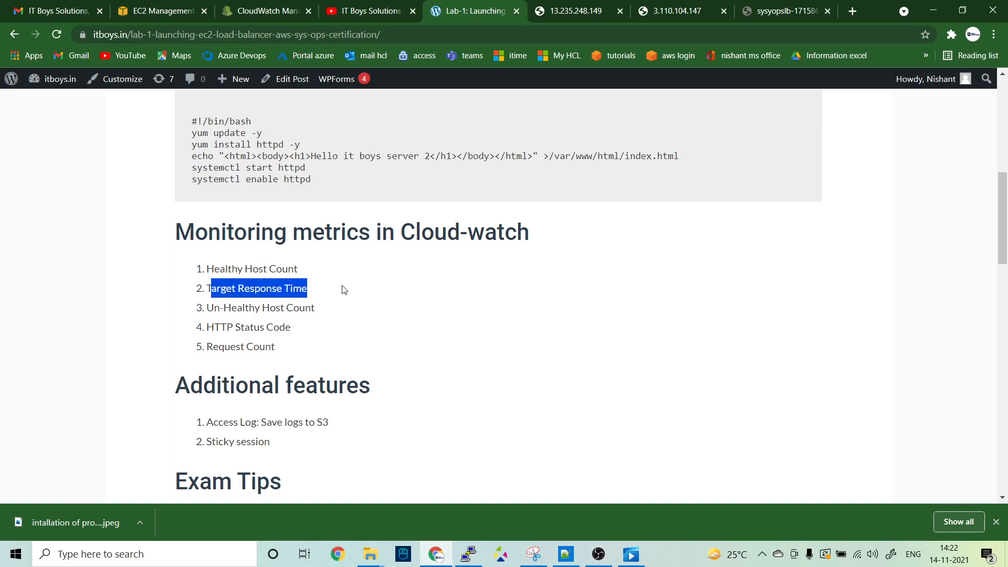
drag(209, 307, 332, 314)
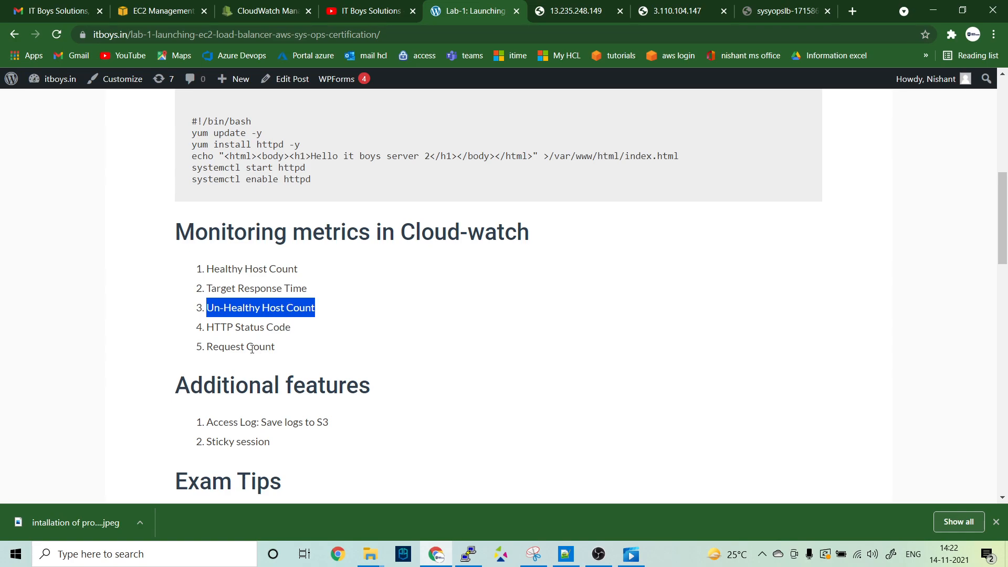
drag(209, 345, 303, 353)
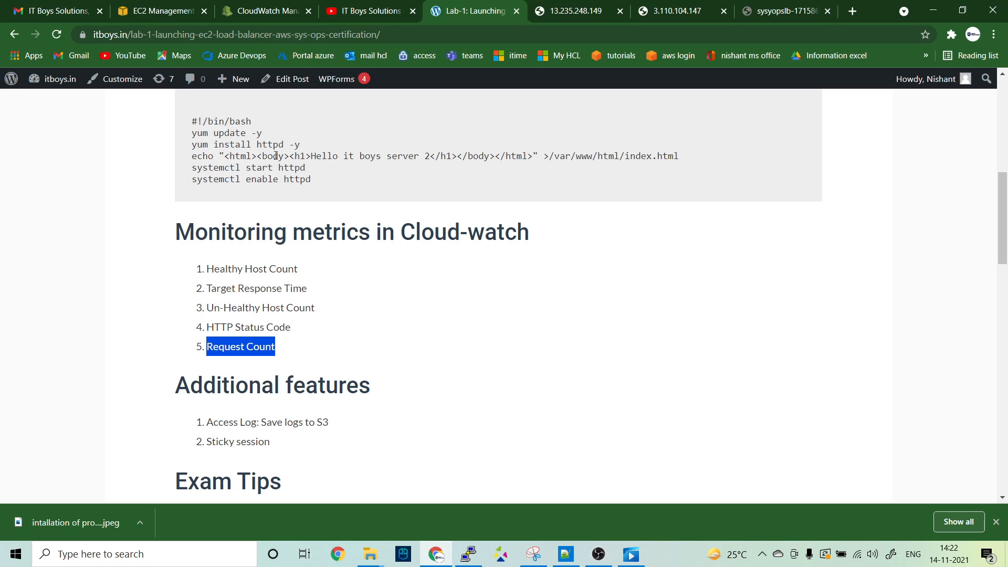
Refresh the state of the sysyopslb load balancer and reload its DNS address to test it
click(158, 11)
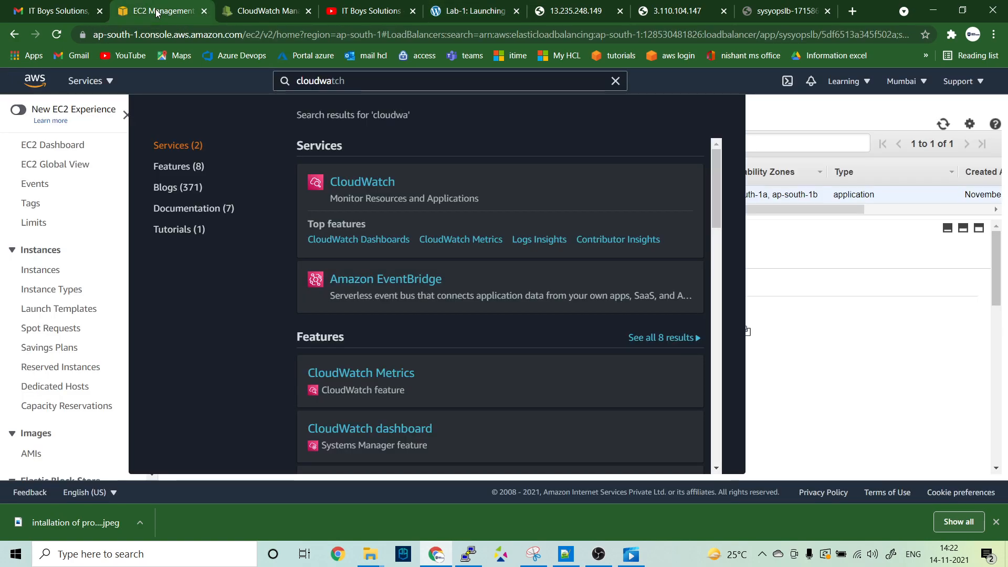
click(831, 360)
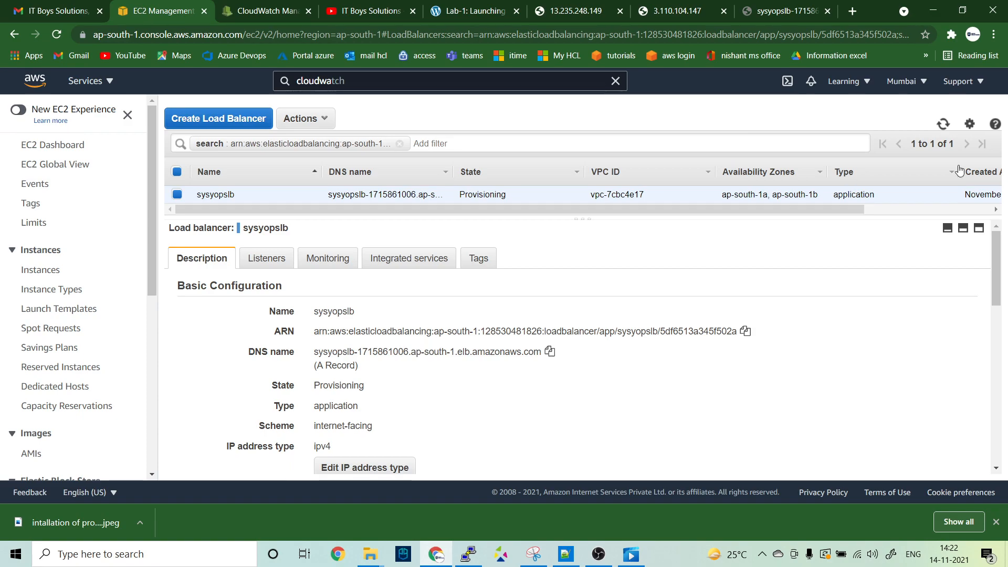
click(945, 126)
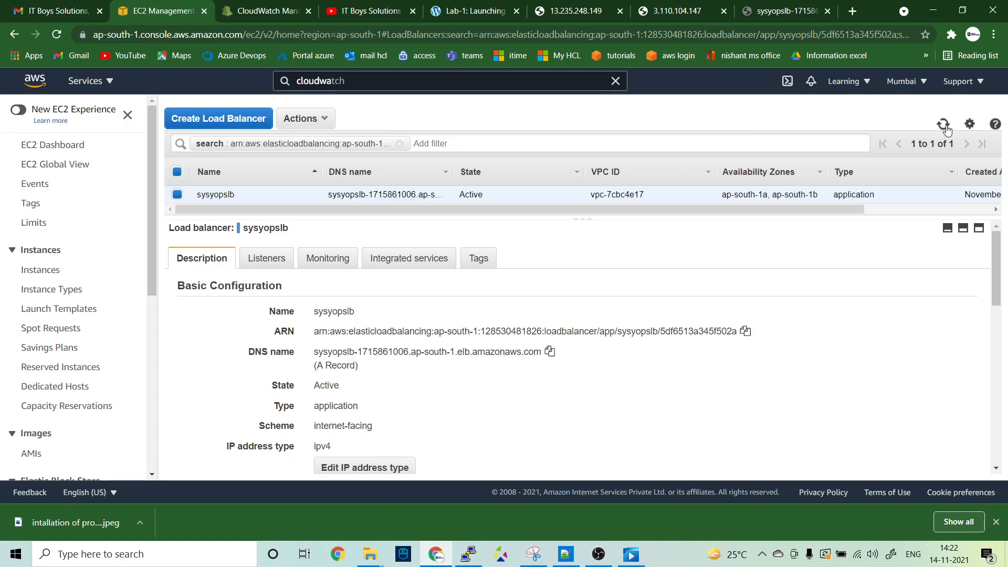
click(760, 13)
click(57, 36)
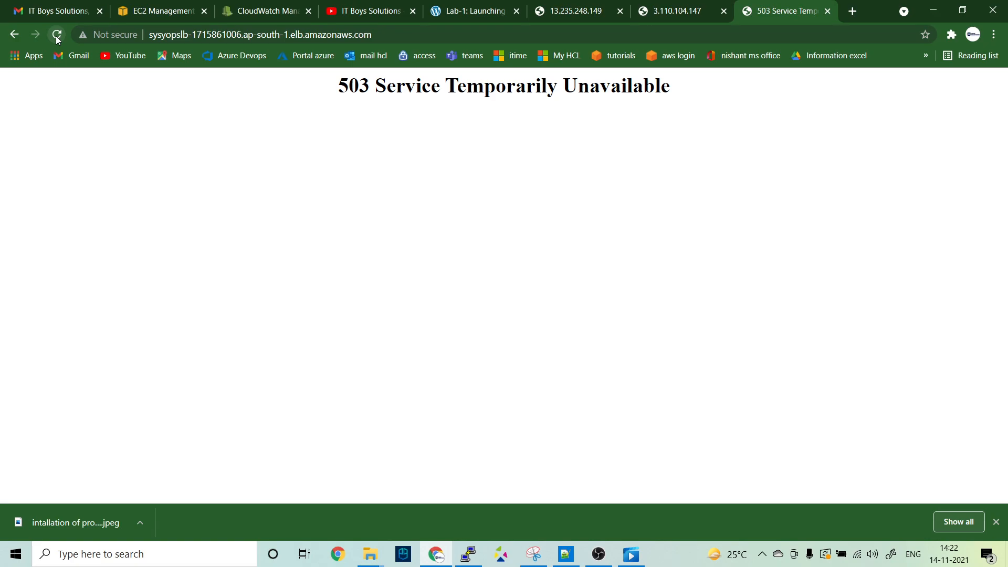
click(57, 37)
Open the sysopsyg target group from the HTTP : 80 listener of the sysyopslb load balancer
click(160, 13)
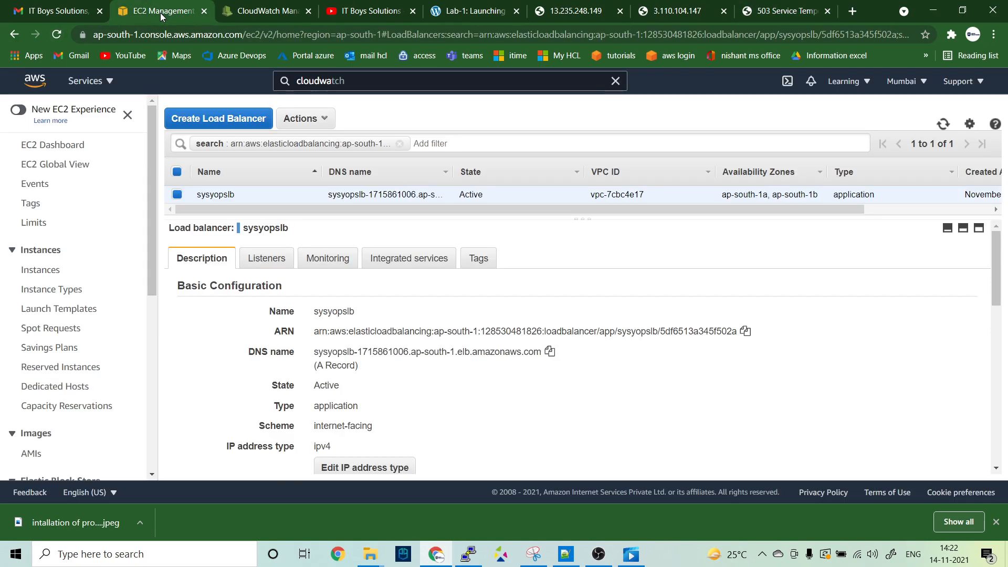
click(266, 257)
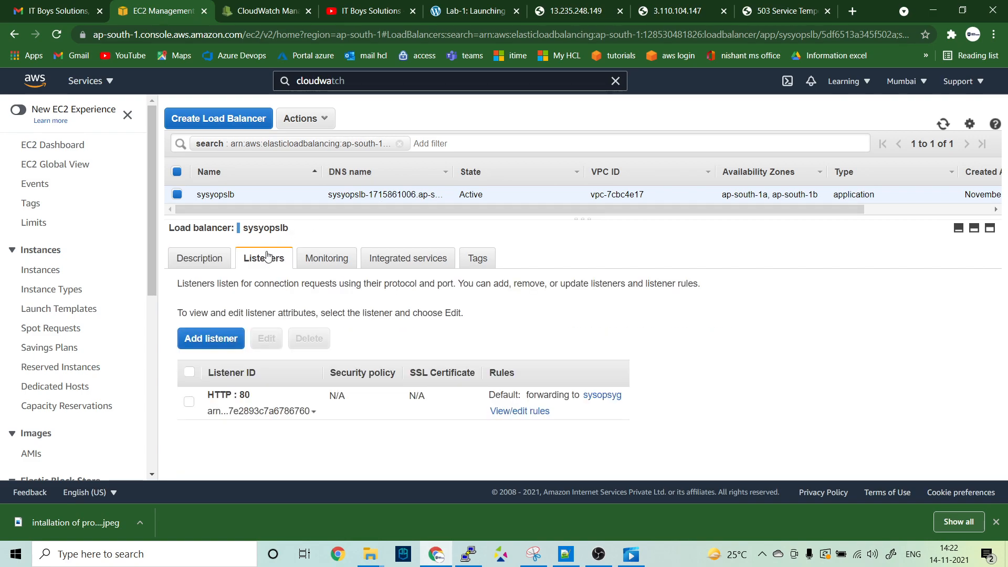
click(604, 396)
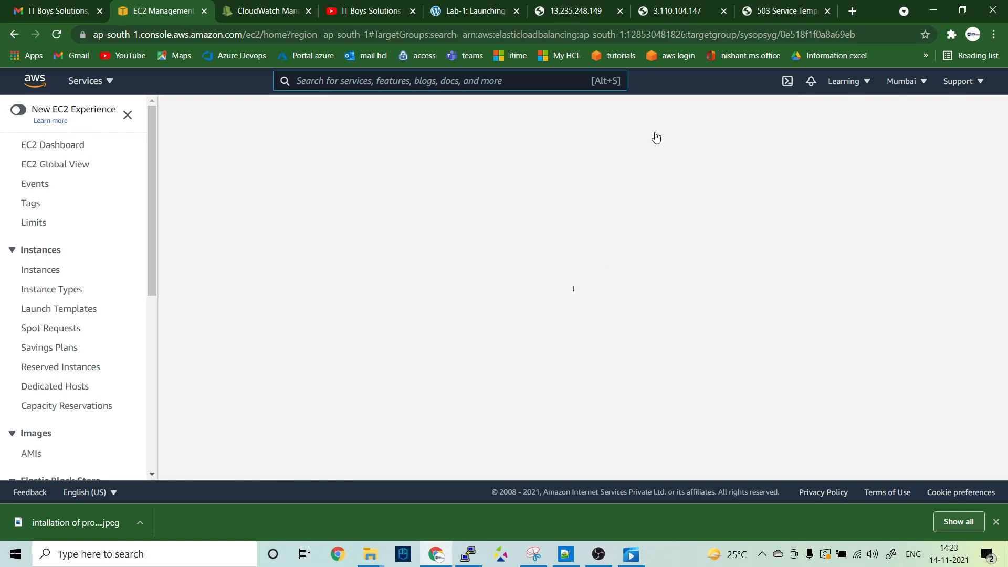
Examine the error code on the load balancer's web page
click(774, 16)
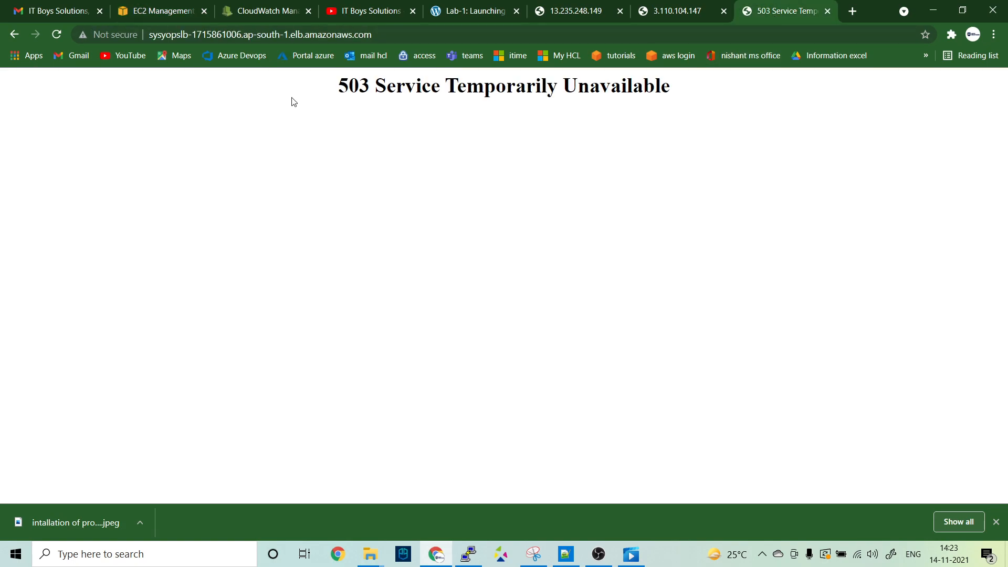
drag(341, 85, 367, 85)
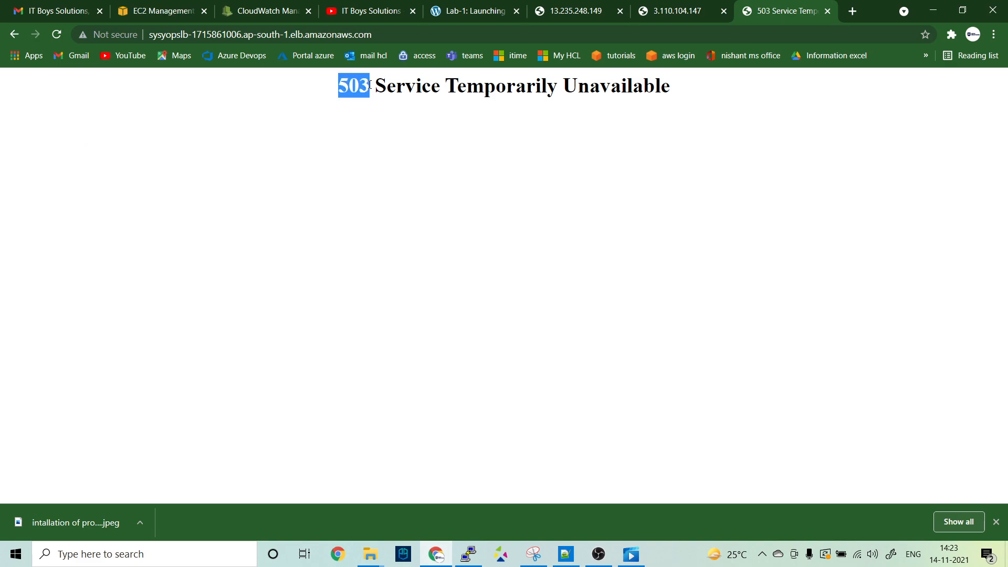
click(336, 116)
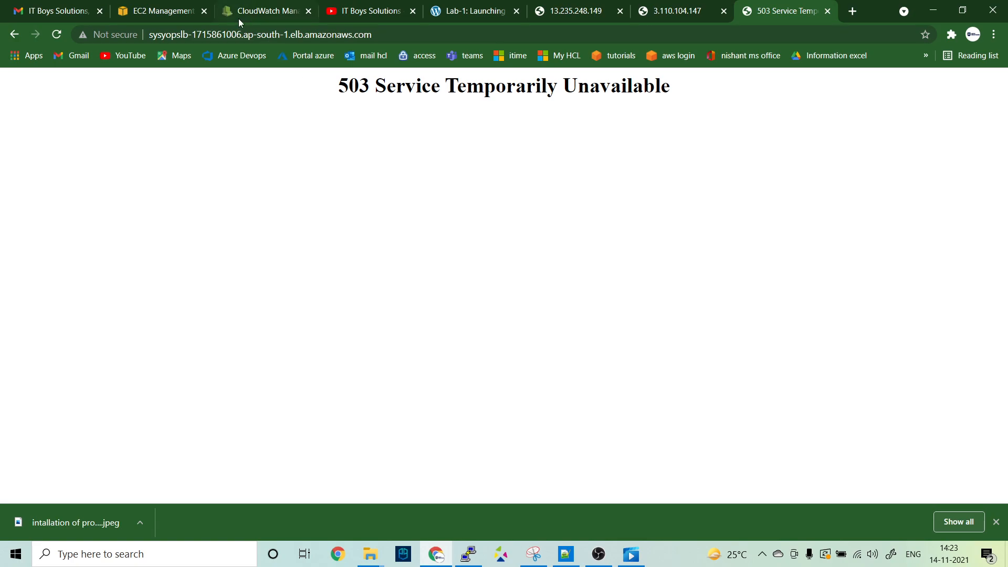
Register the sysops1 and sysops2 instances on port 80 as targets of the sysopsyg target group and save
click(152, 15)
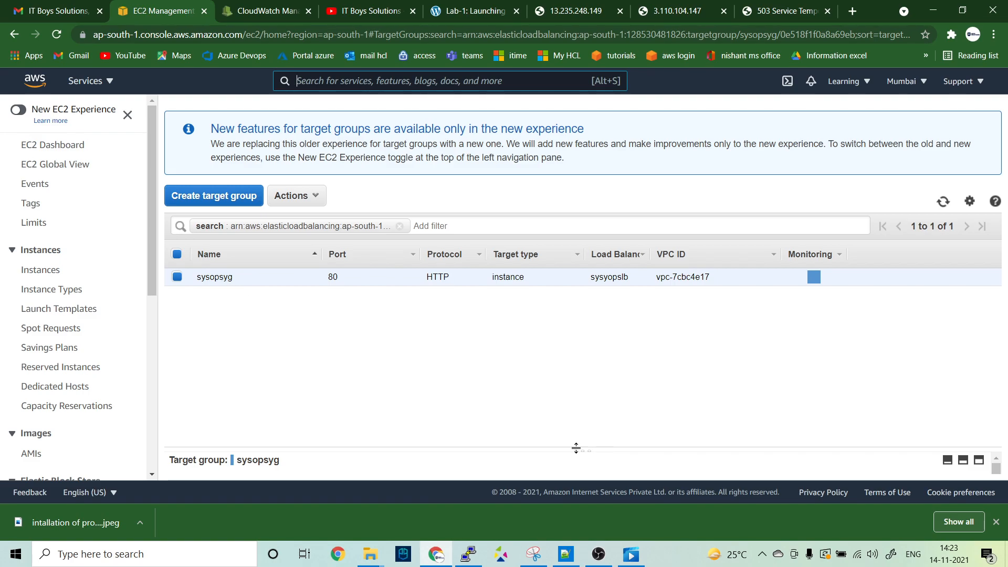
drag(580, 447, 576, 304)
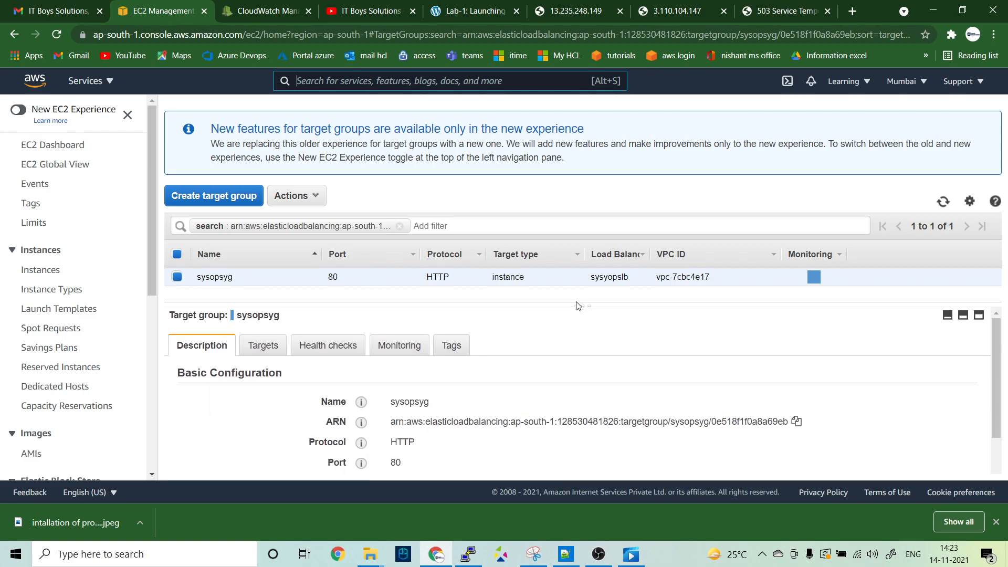
click(264, 345)
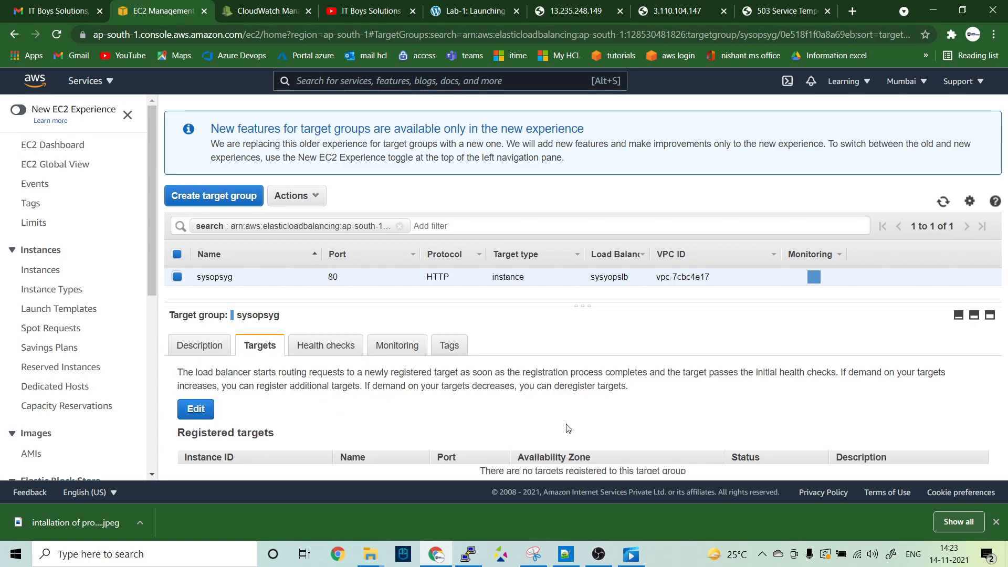
drag(586, 309, 581, 216)
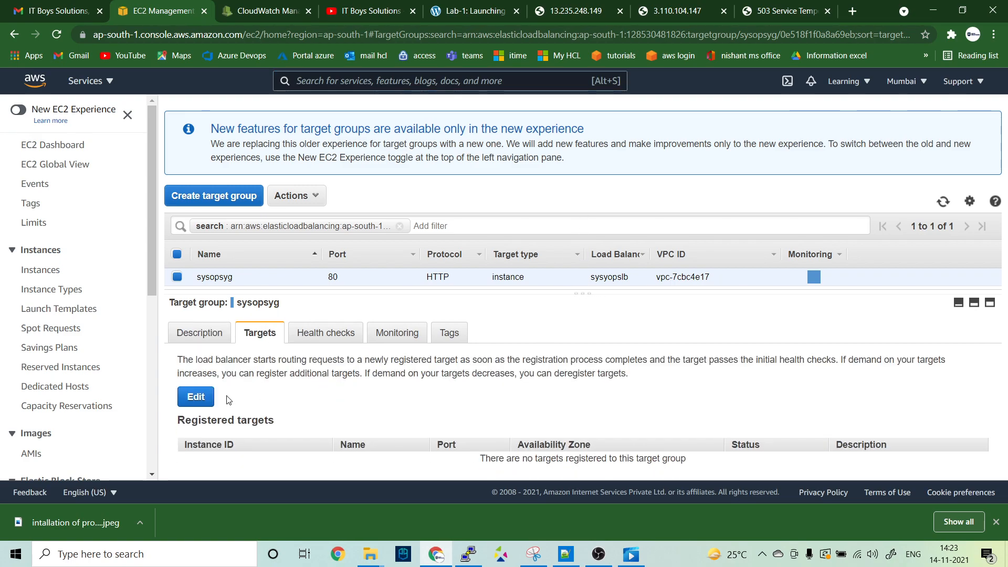
click(196, 398)
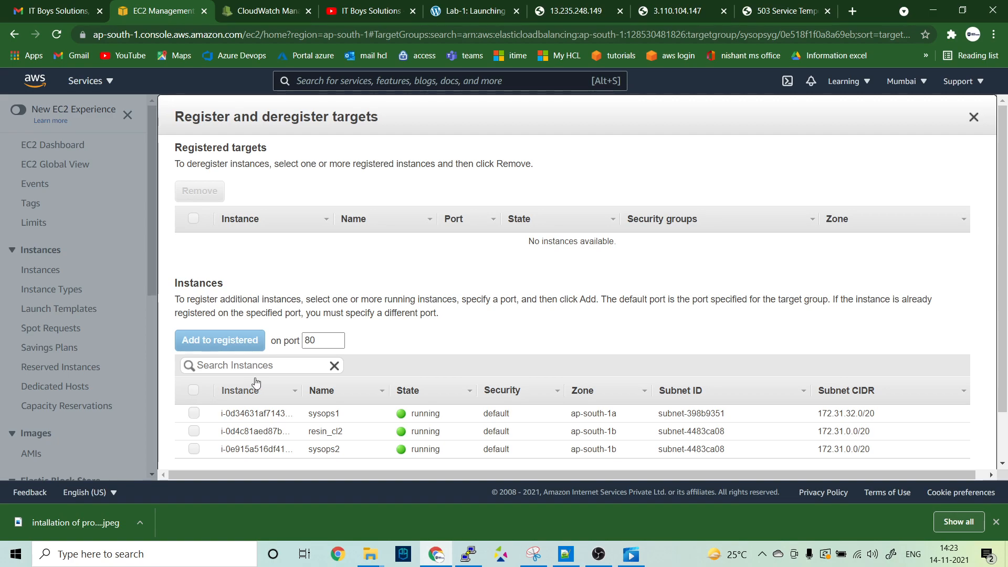
click(193, 413)
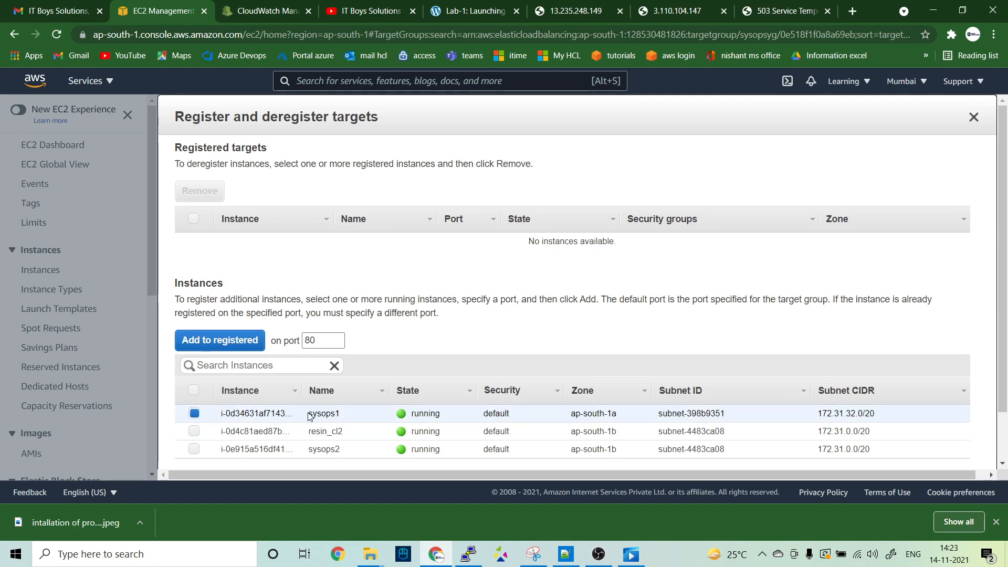
click(195, 450)
click(220, 345)
scroll(572, 389, down, 1)
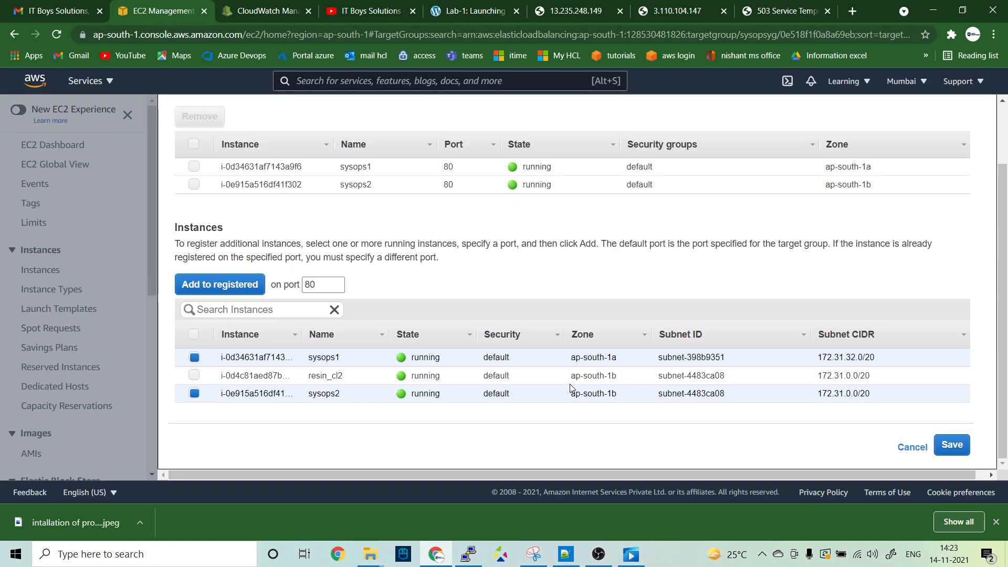
click(951, 445)
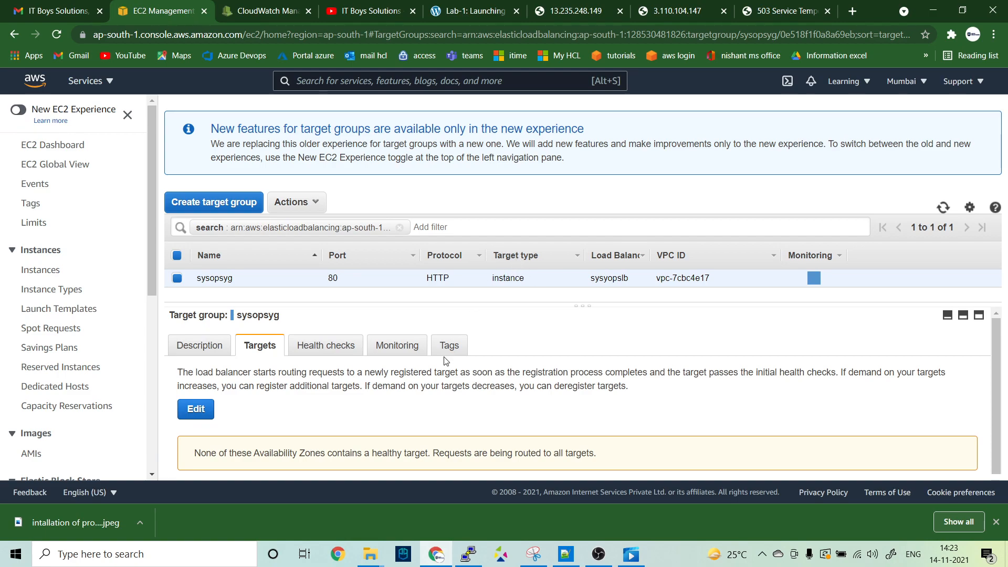
Check the health status of the registered targets, refreshing the target group's data
scroll(444, 361, down, 2)
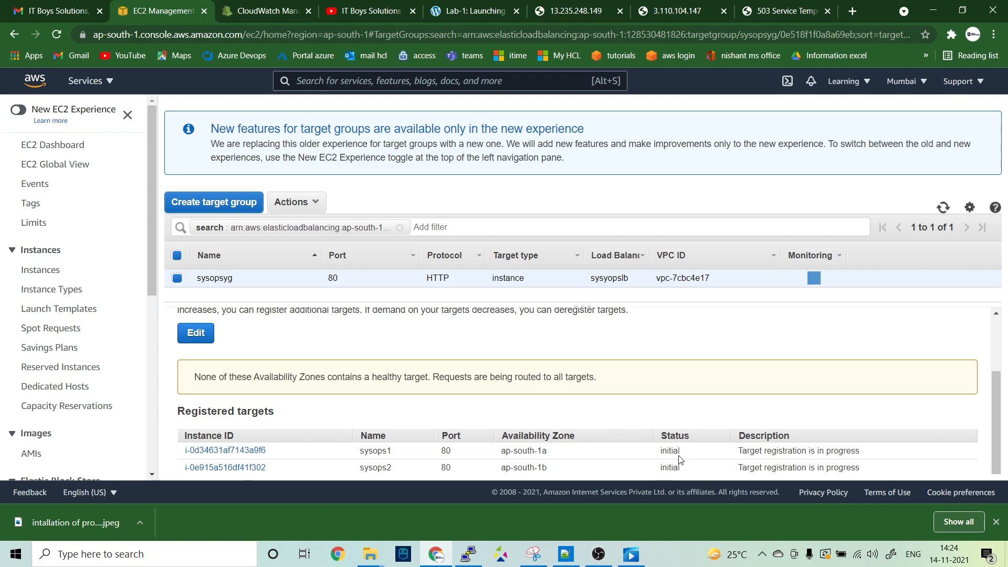
click(944, 208)
click(944, 208)
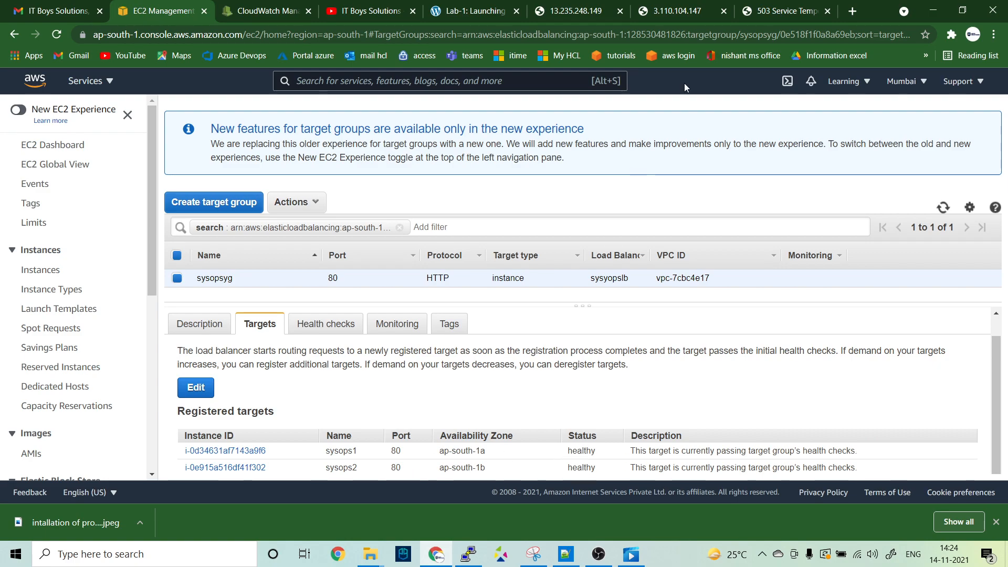
Reload the load balancer's web address repeatedly to test how requests are distributed between the two servers
click(777, 12)
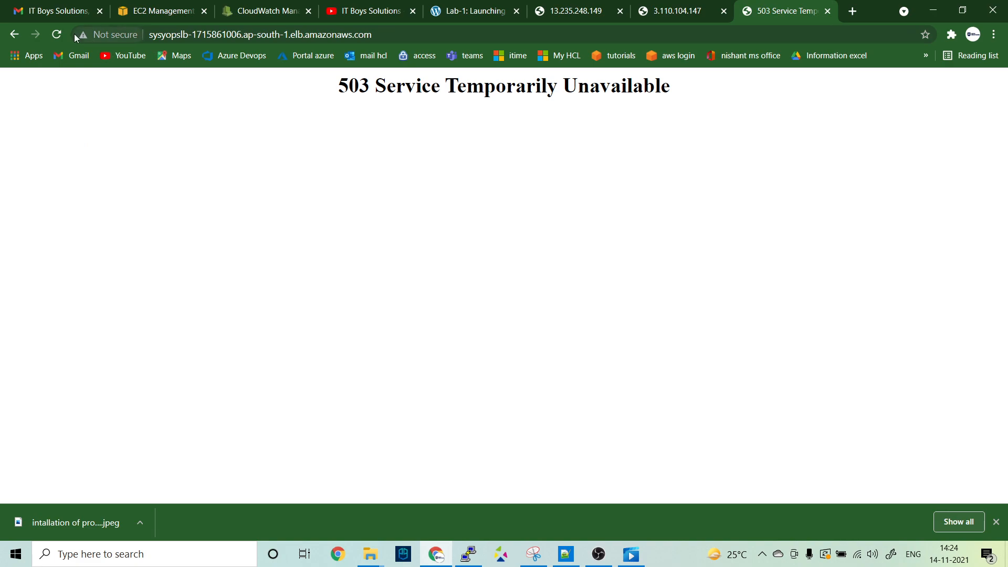
click(58, 34)
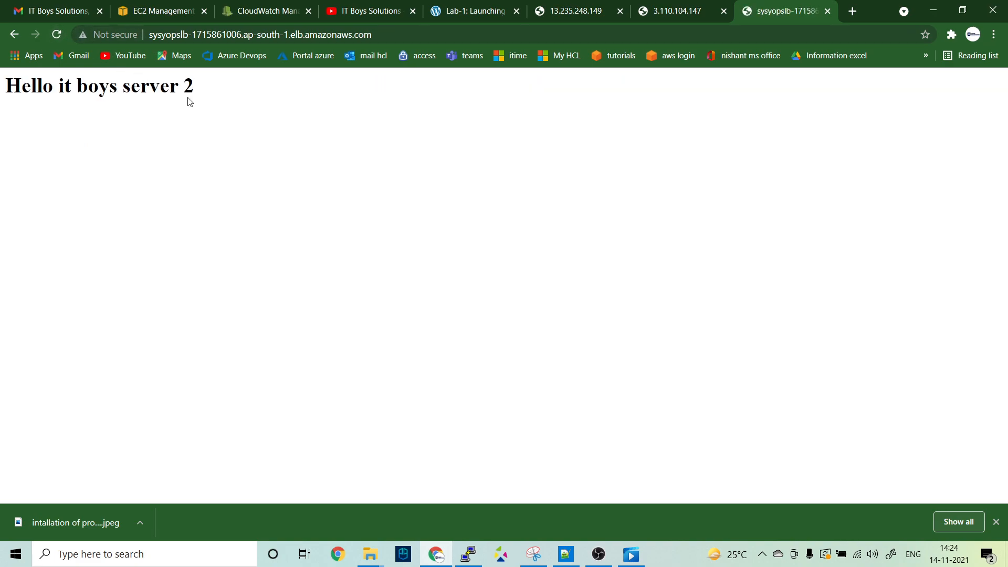
click(55, 35)
click(52, 37)
click(53, 28)
click(53, 27)
click(52, 27)
click(52, 28)
click(53, 28)
click(52, 28)
View the CloudWatch metric graphs of the sysopsyg target group
click(135, 10)
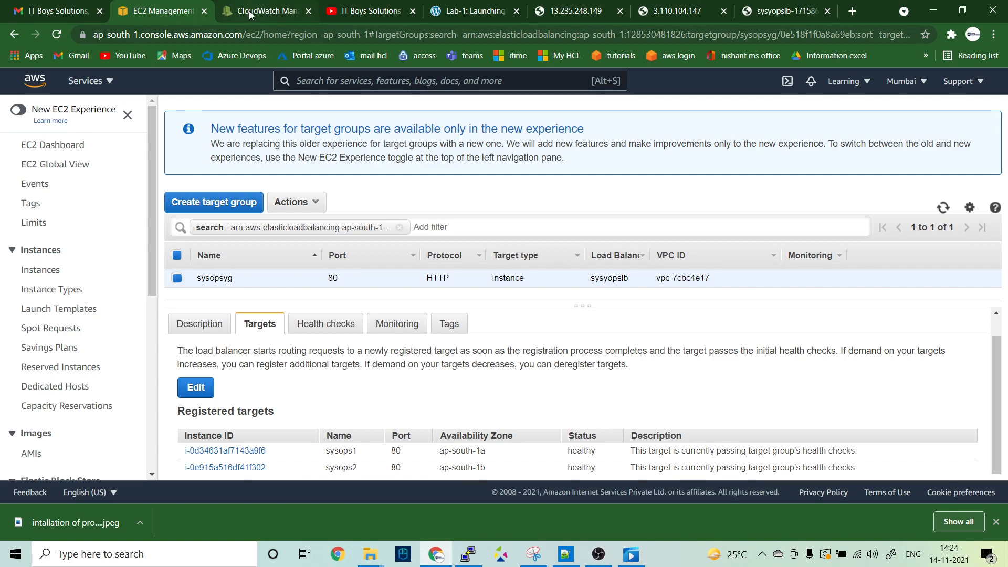
click(406, 330)
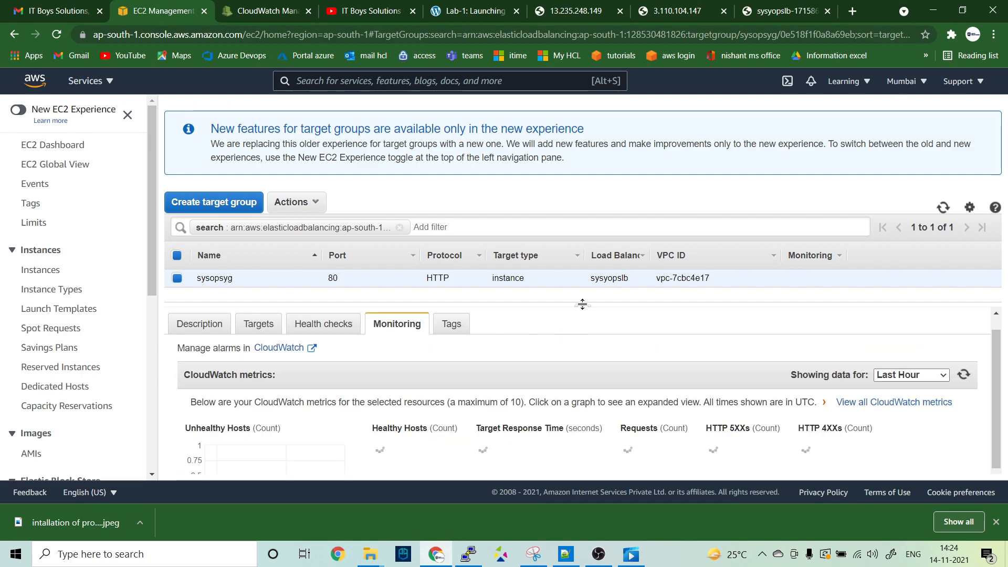
drag(585, 311, 588, 199)
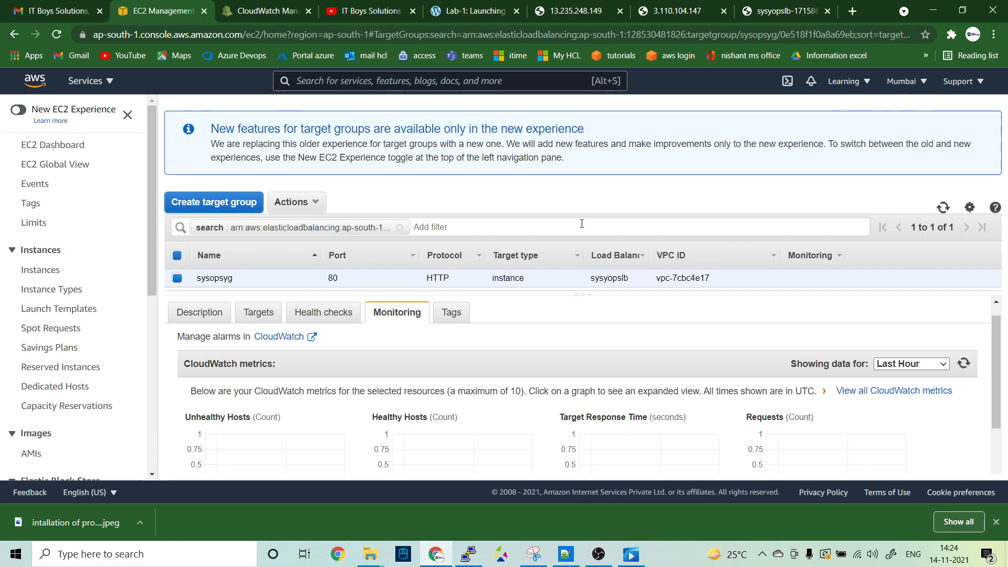
scroll(578, 420, down, 2)
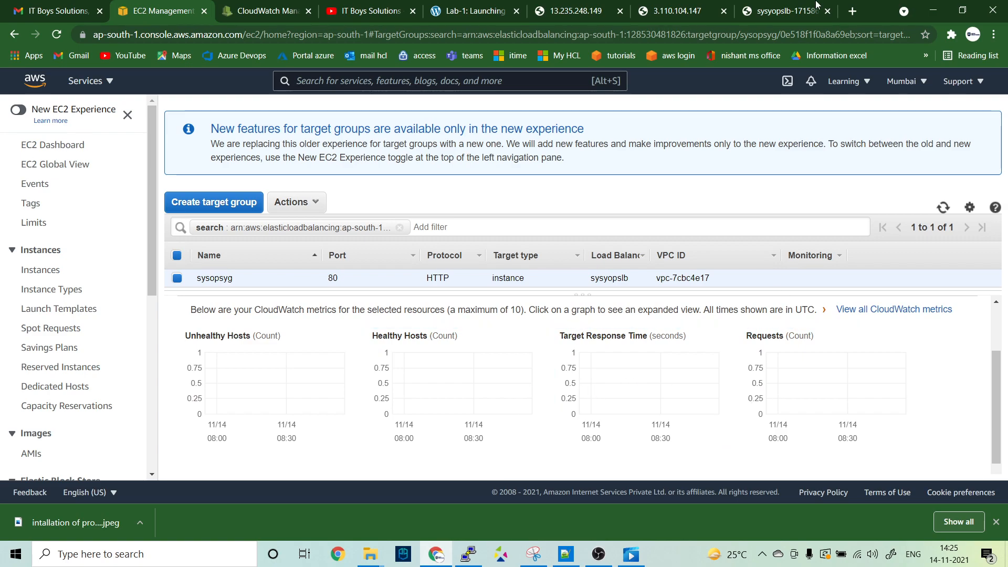
Reload the load balancer's web page about nine more times to generate traffic for the request metrics
click(788, 11)
click(55, 35)
click(56, 34)
click(56, 35)
click(56, 35)
click(55, 34)
click(56, 35)
click(56, 35)
click(55, 35)
click(56, 34)
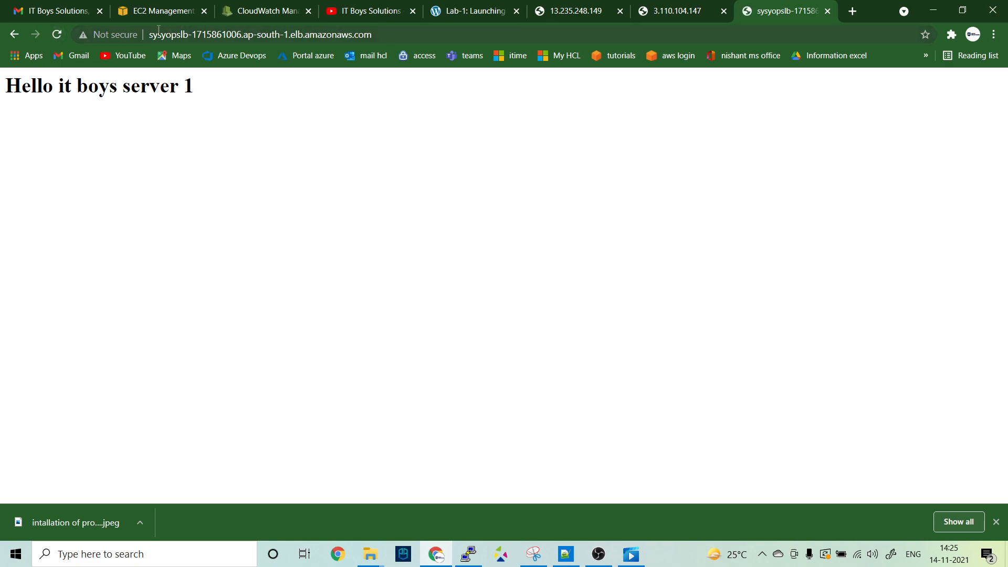
Inspect the expanded Requests graph and its period setting, then look over the target group's other metric graphs
click(147, 17)
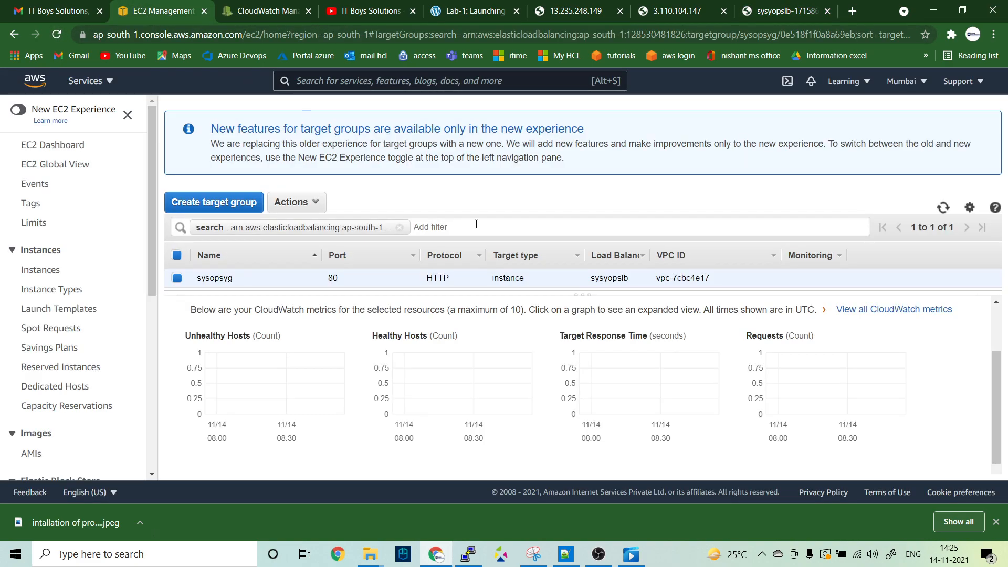
click(849, 383)
click(844, 169)
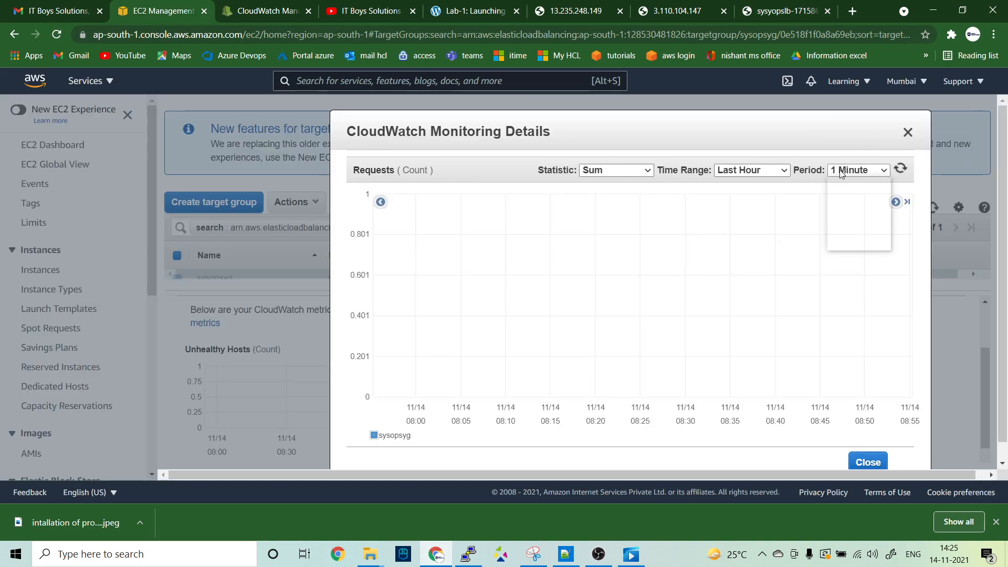
click(841, 171)
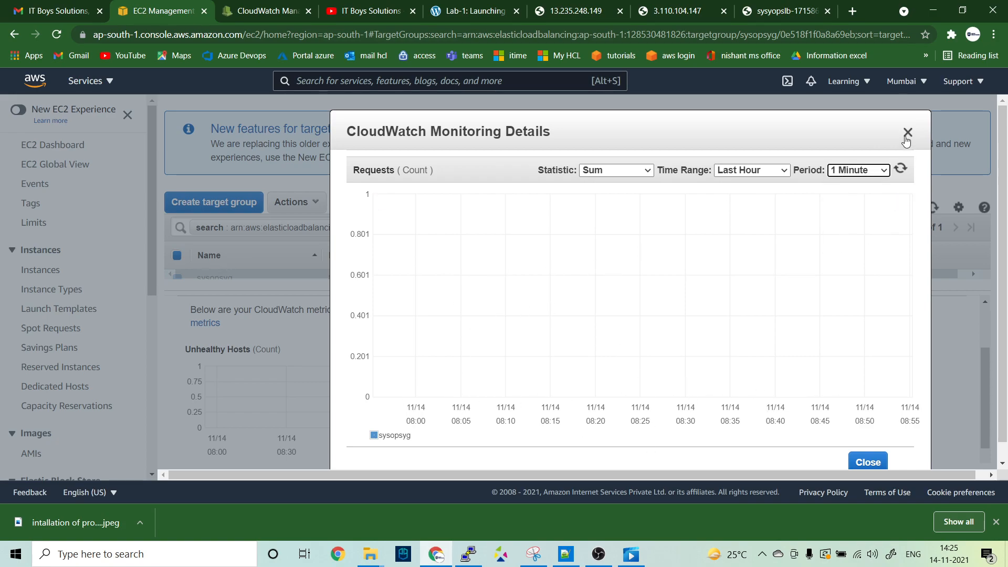
click(908, 133)
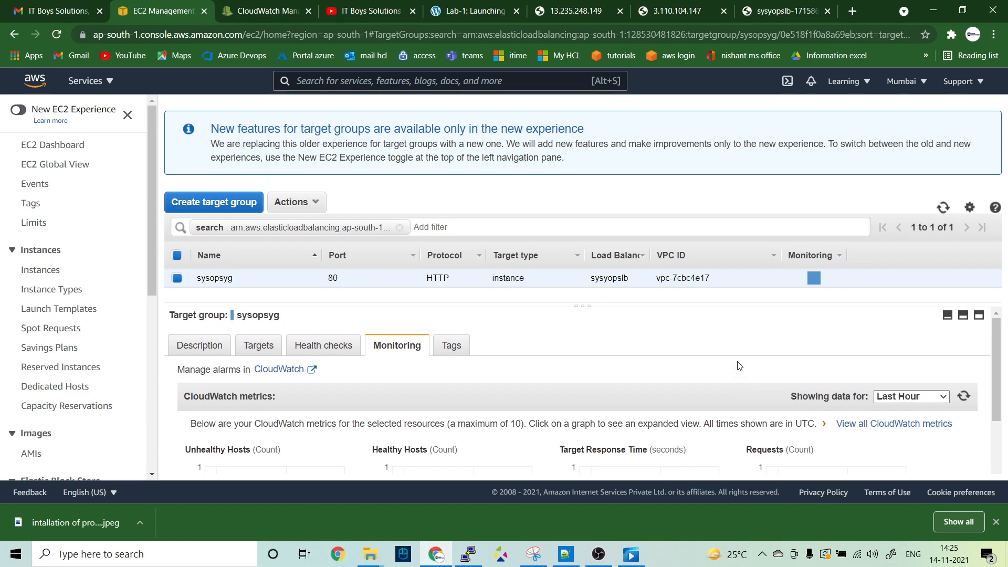
scroll(739, 366, down, 3)
scroll(739, 366, down, 2)
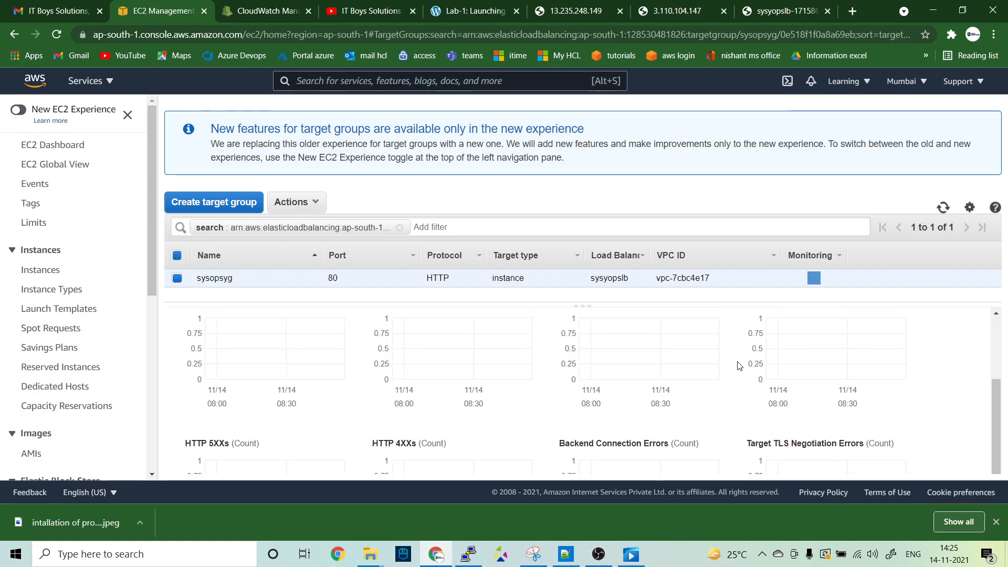
Review the time ranges available for the sysopsyg target group's CloudWatch metrics and look over its graphs
scroll(739, 366, up, 3)
scroll(739, 366, up, 2)
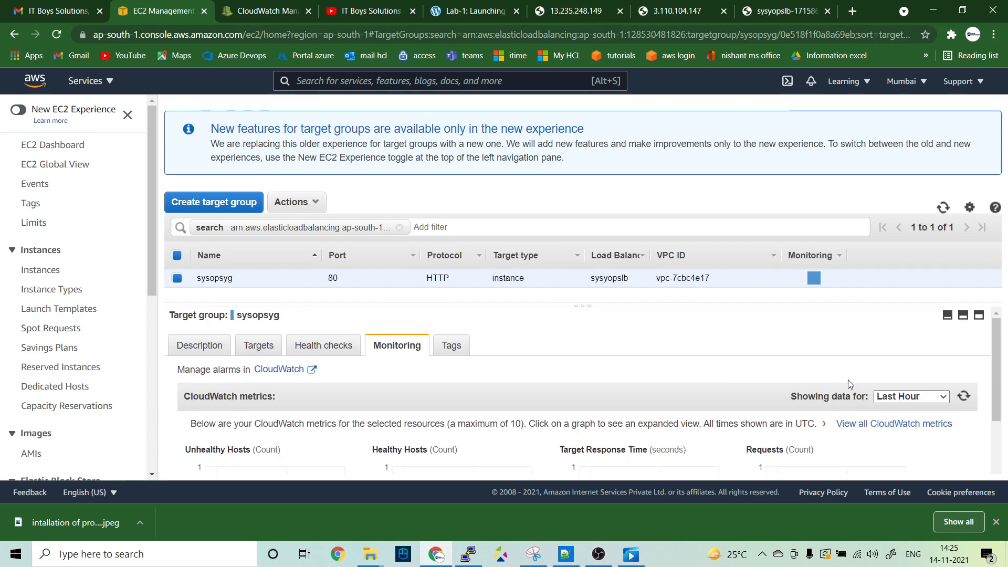
scroll(852, 383, down, 1)
click(890, 342)
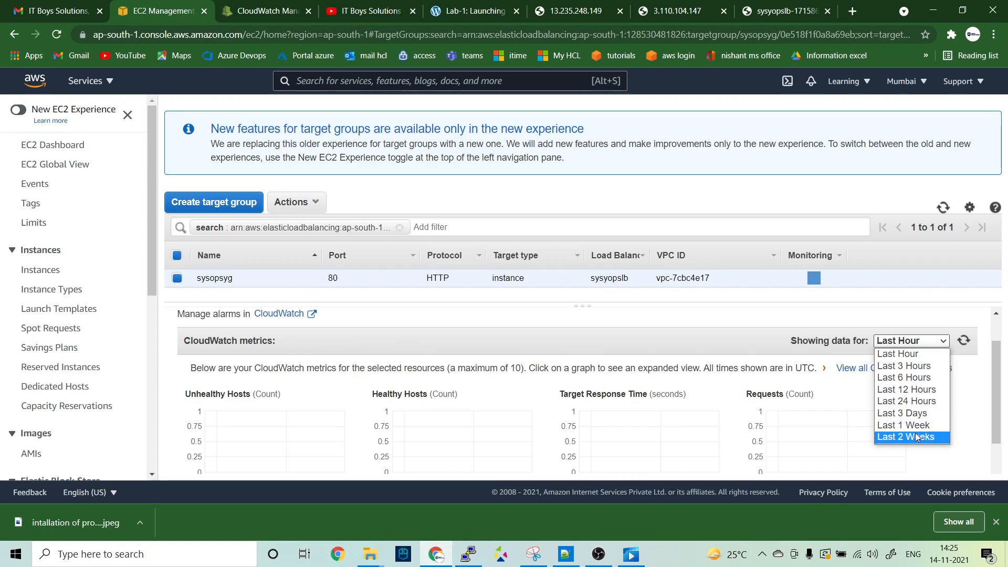
click(835, 300)
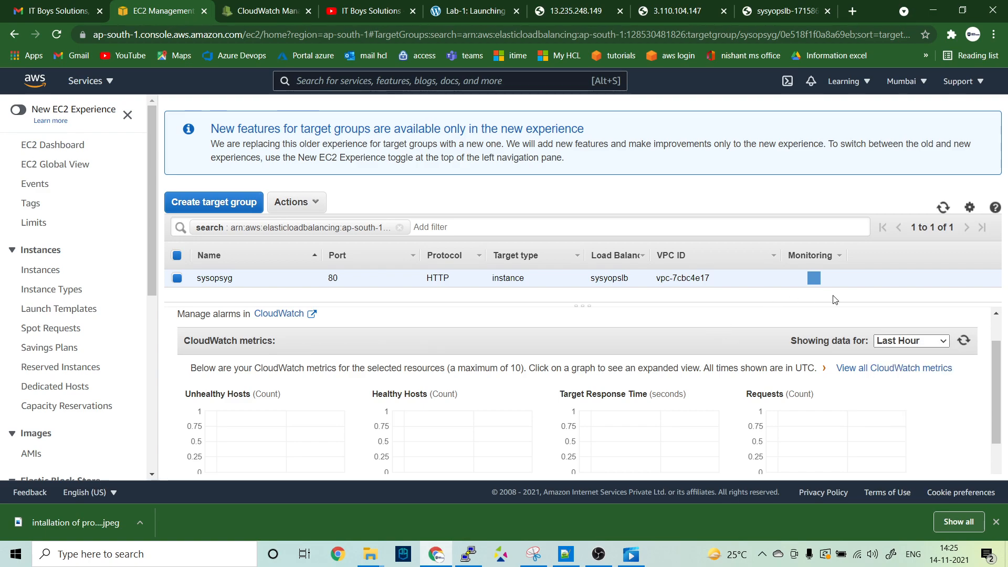
scroll(606, 438, down, 1)
scroll(607, 438, down, 1)
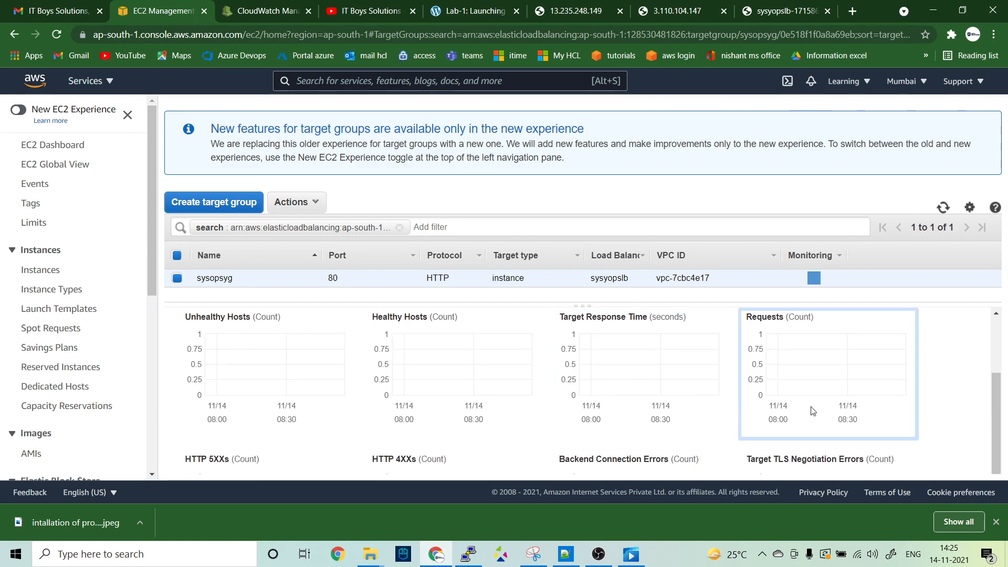
Expand the Unhealthy Hosts graph, set its statistic to Minimum and inspect the plotted data point
click(297, 383)
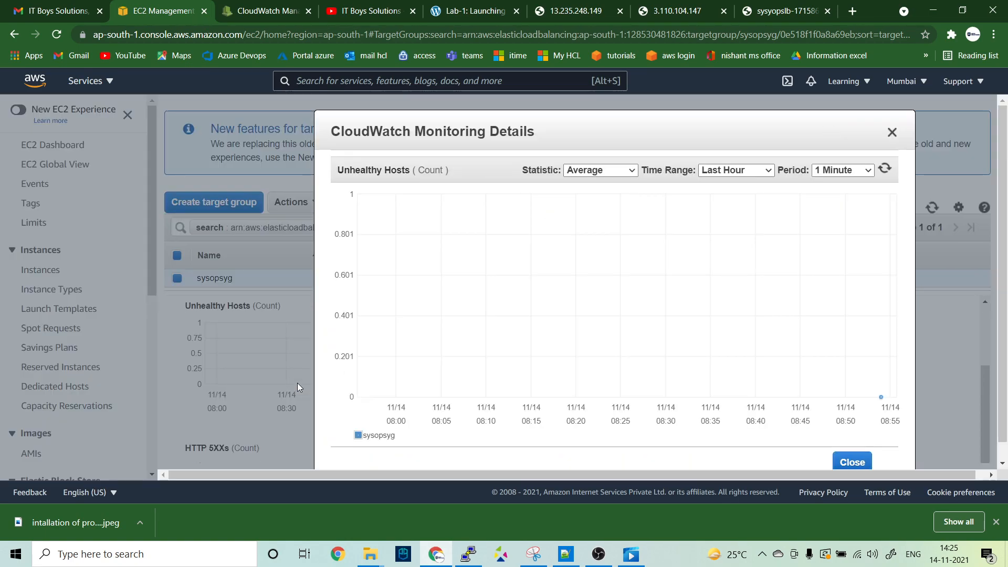
click(734, 172)
click(625, 170)
click(625, 171)
click(602, 171)
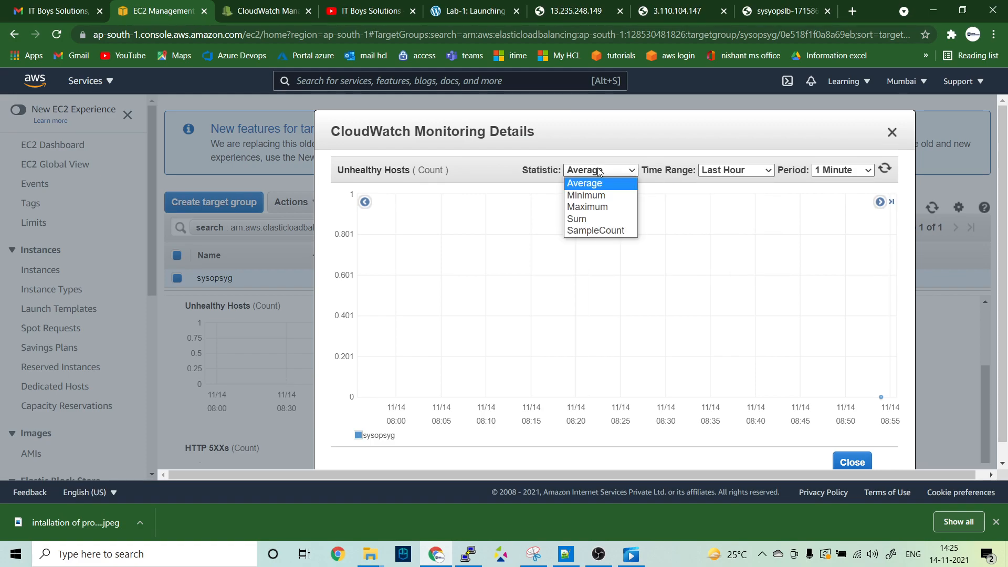
click(594, 201)
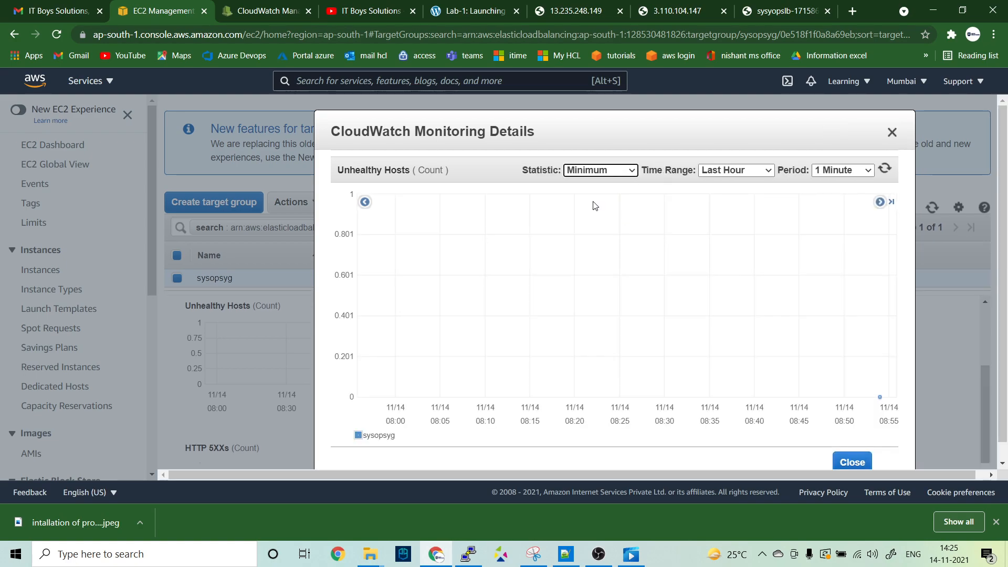
mouse_move(881, 400)
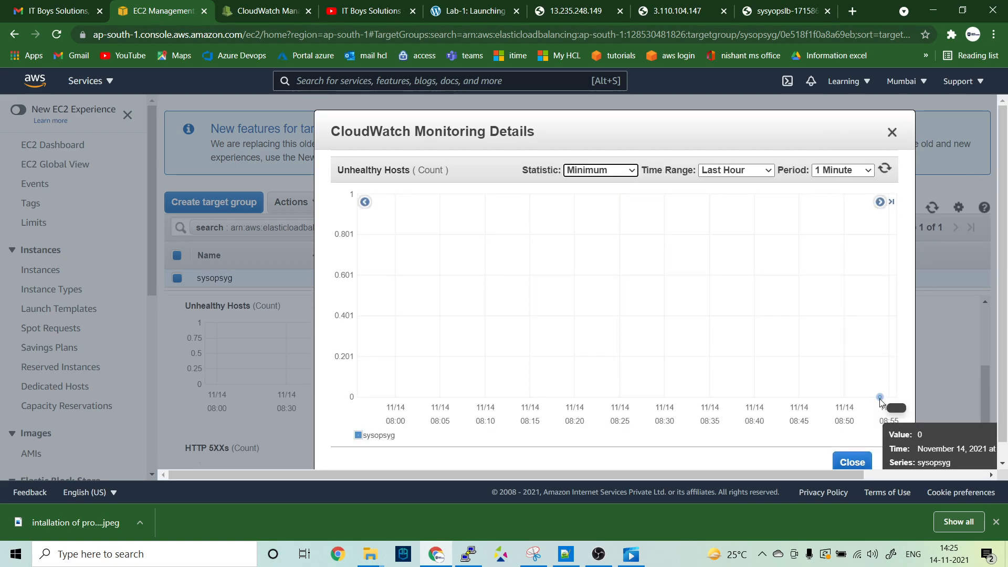
click(892, 133)
Expand the Requests graph, review its statistic, time range and period options, then refresh it and inspect the data point
click(798, 378)
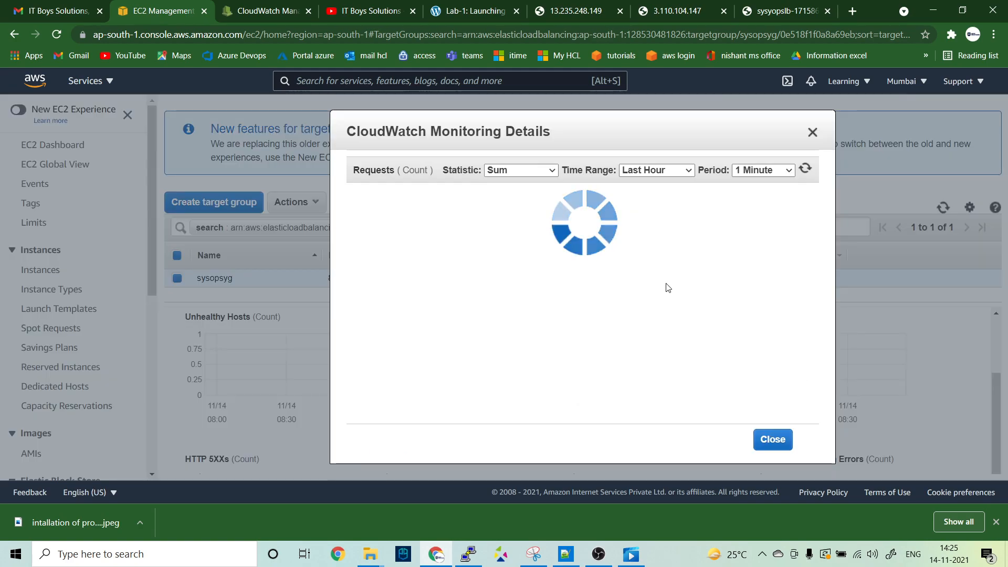
click(618, 172)
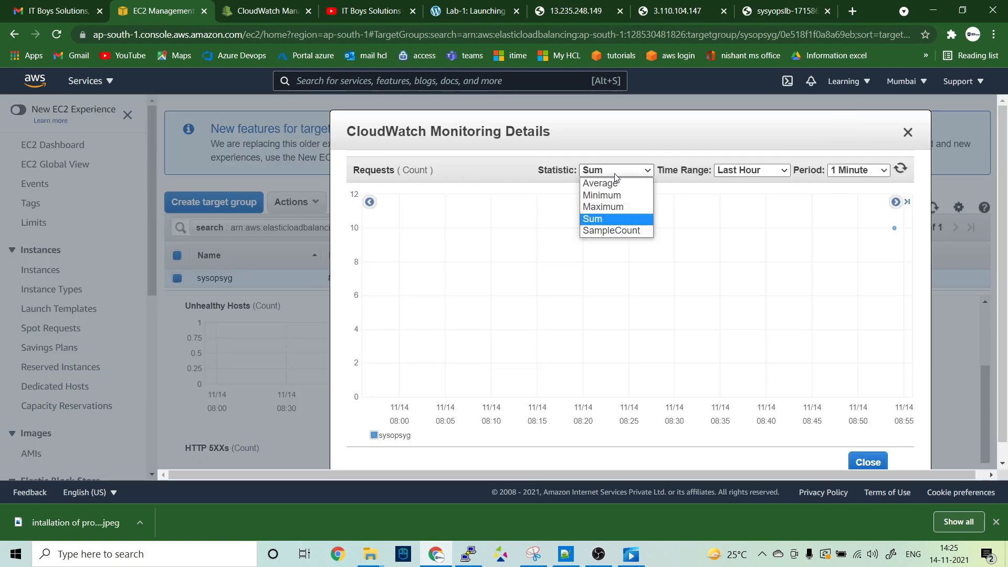
click(603, 226)
click(748, 172)
click(855, 176)
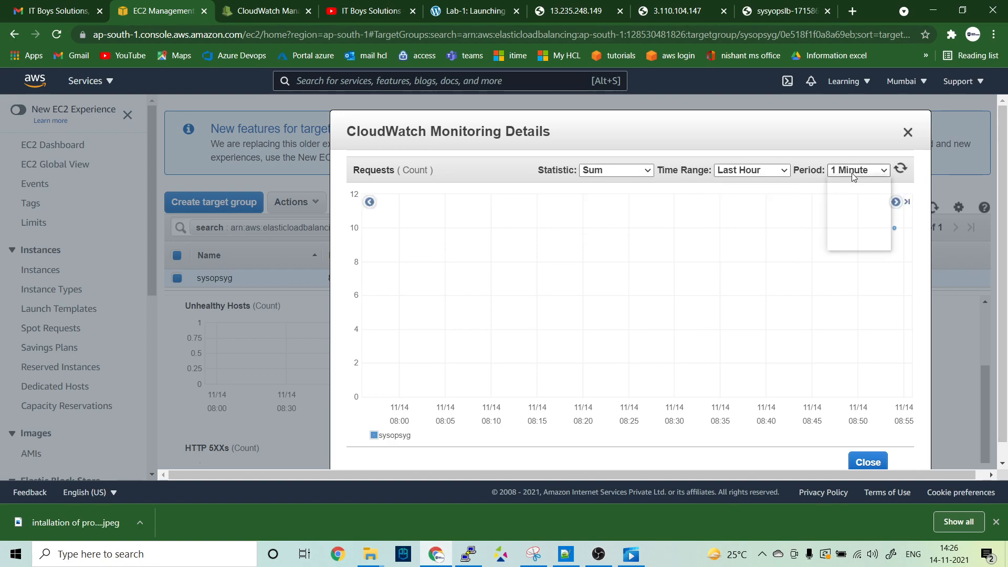
click(901, 170)
mouse_move(894, 230)
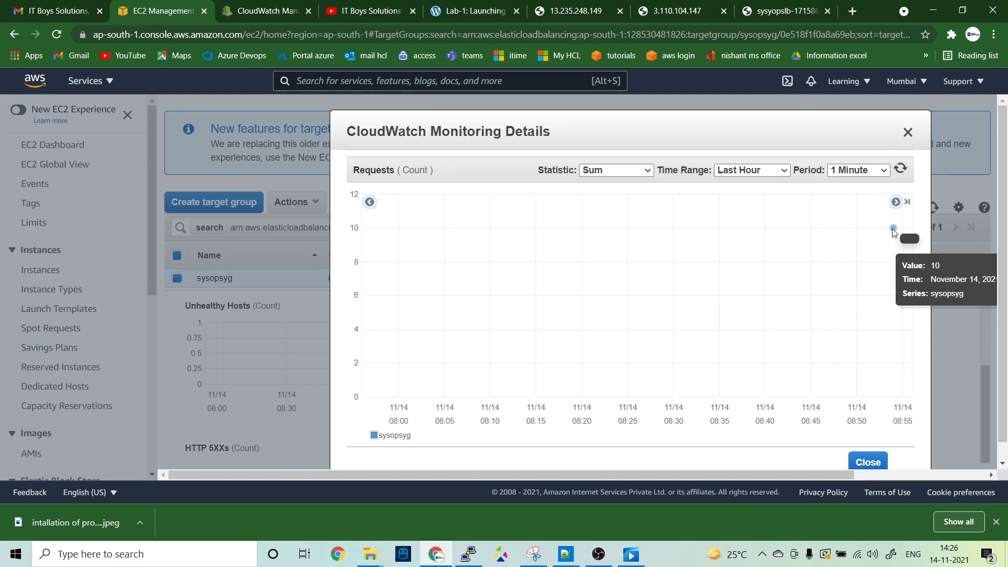
scroll(894, 232, right, 5)
scroll(894, 233, left, 5)
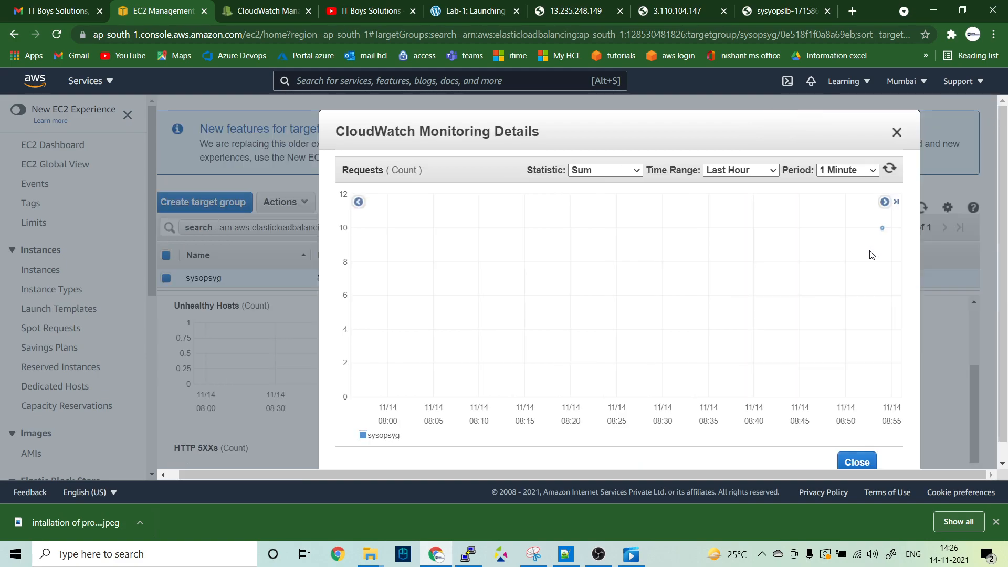
Reload the load balancer's web page seven more times to generate additional requests
click(759, 14)
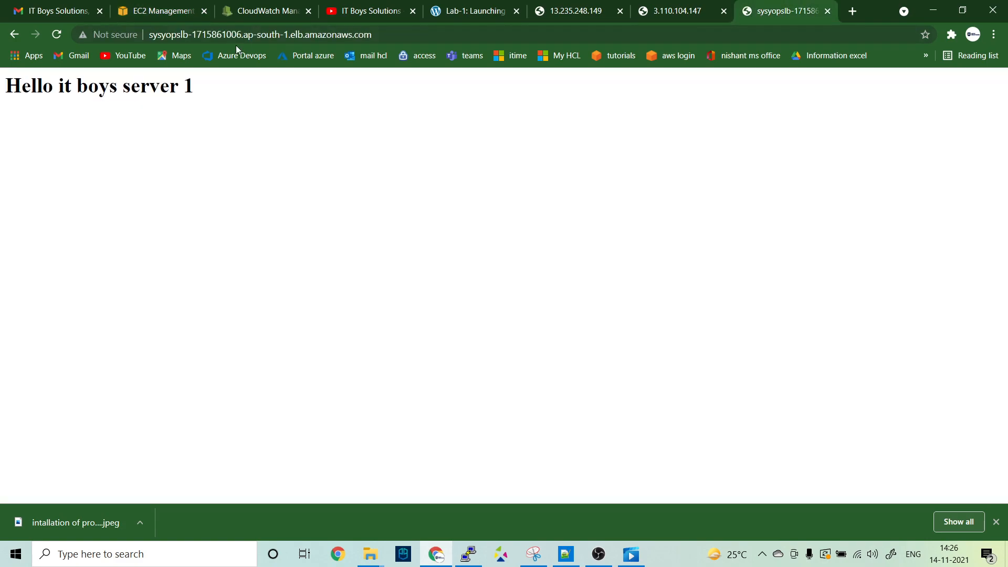
click(56, 36)
click(57, 36)
click(56, 36)
click(56, 35)
click(56, 36)
click(56, 36)
click(56, 36)
Return to the expanded Requests graph, refresh it several times to check for new data points, and close it
click(158, 18)
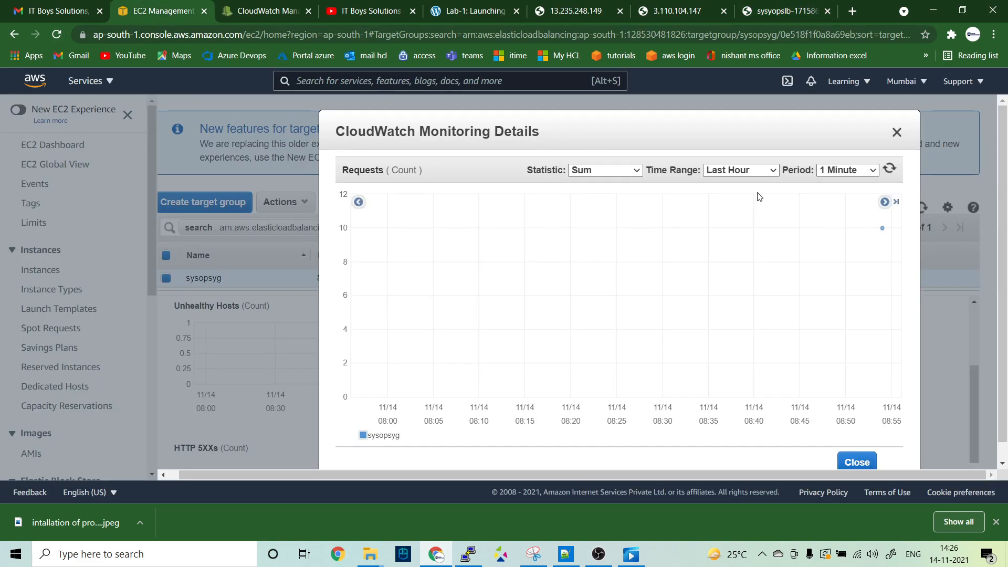
click(891, 168)
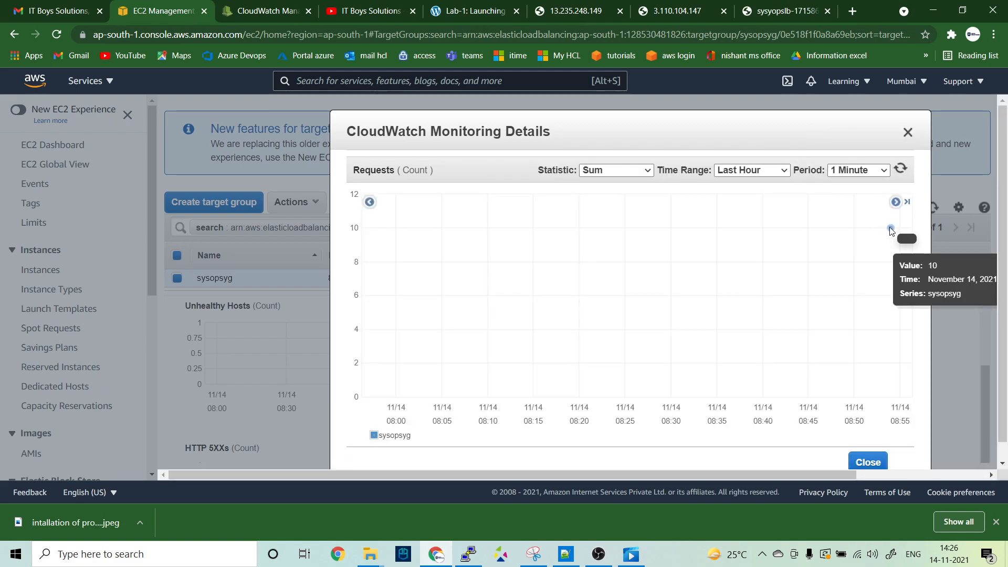
click(902, 174)
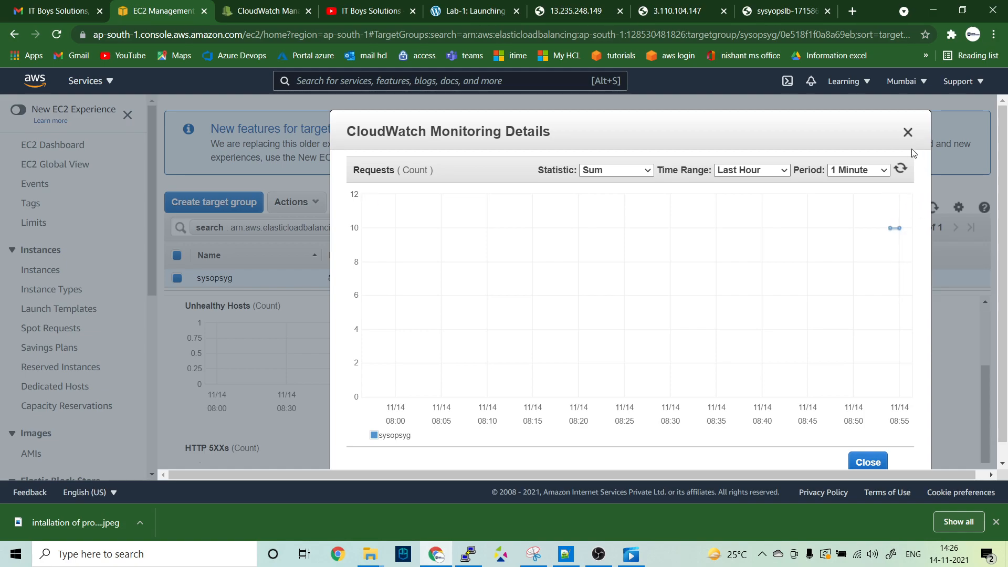
click(900, 168)
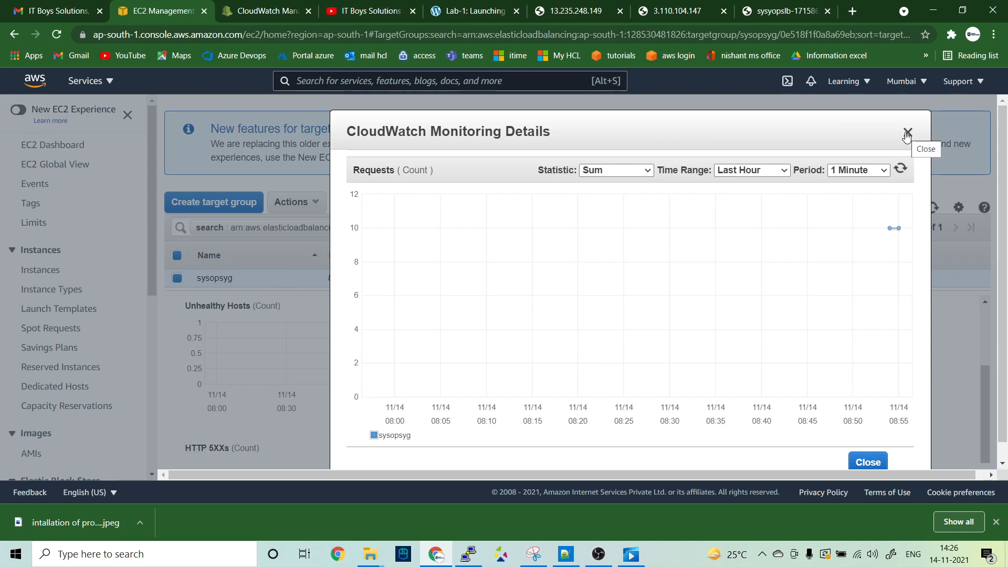
click(907, 133)
Inspect the latest data points in the expanded Healthy Hosts and Unhealthy Hosts graphs, closing each one
scroll(317, 378, down, 3)
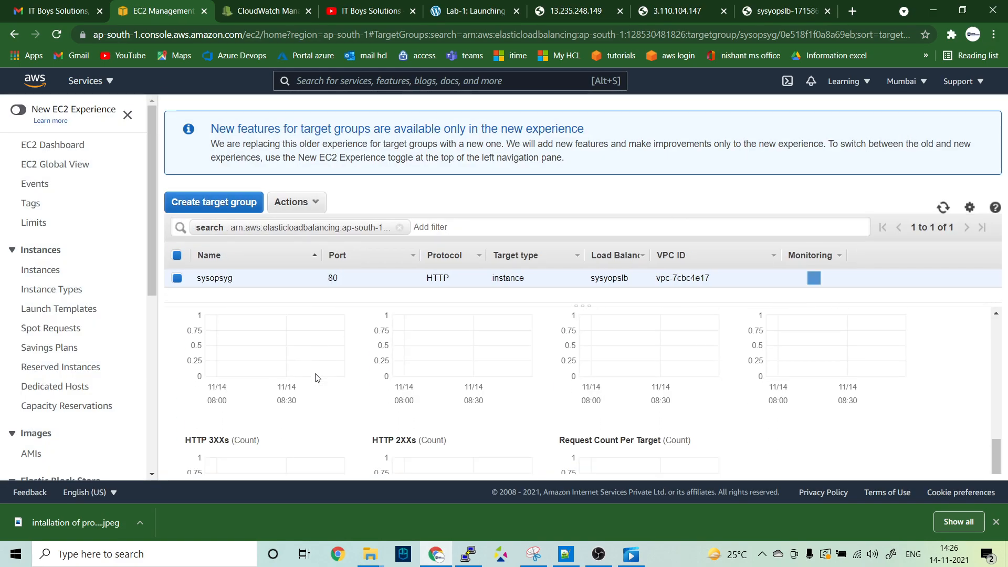
scroll(317, 378, up, 5)
scroll(317, 378, down, 1)
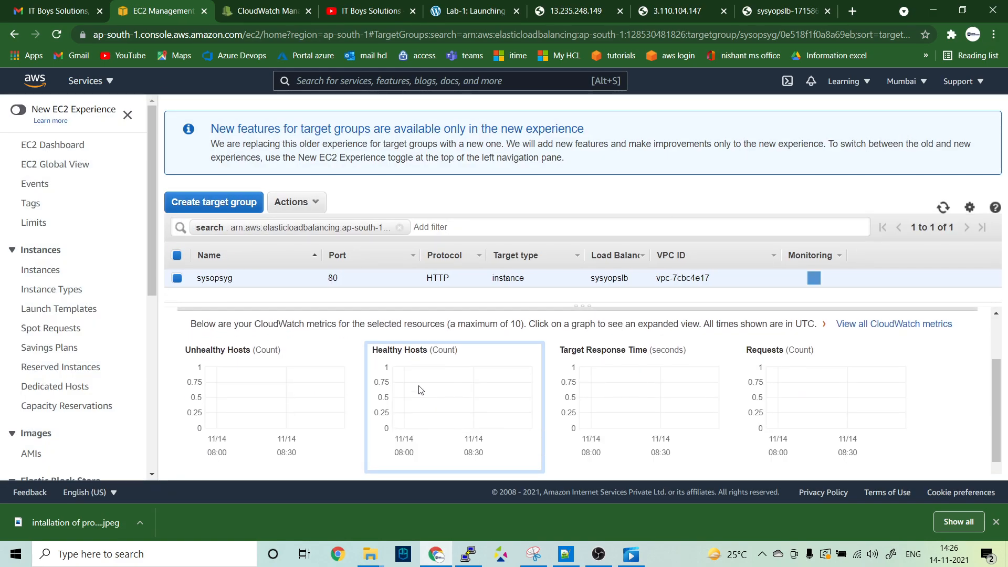
click(421, 389)
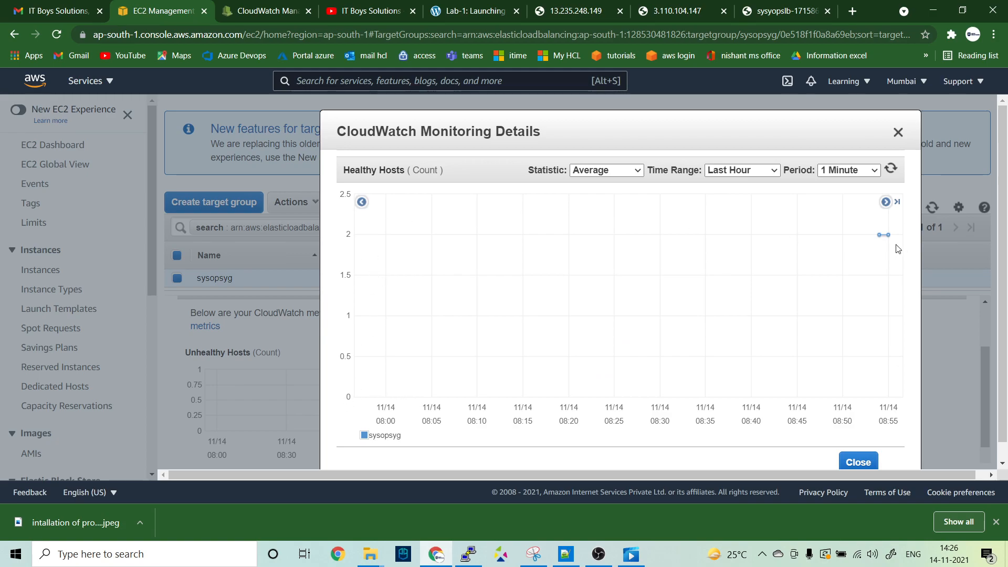
mouse_move(885, 235)
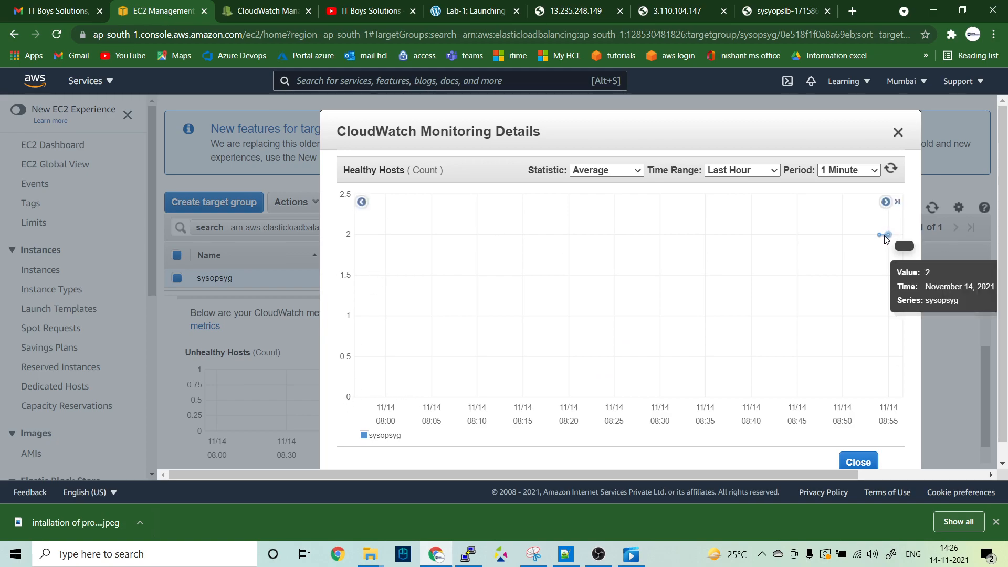
click(898, 133)
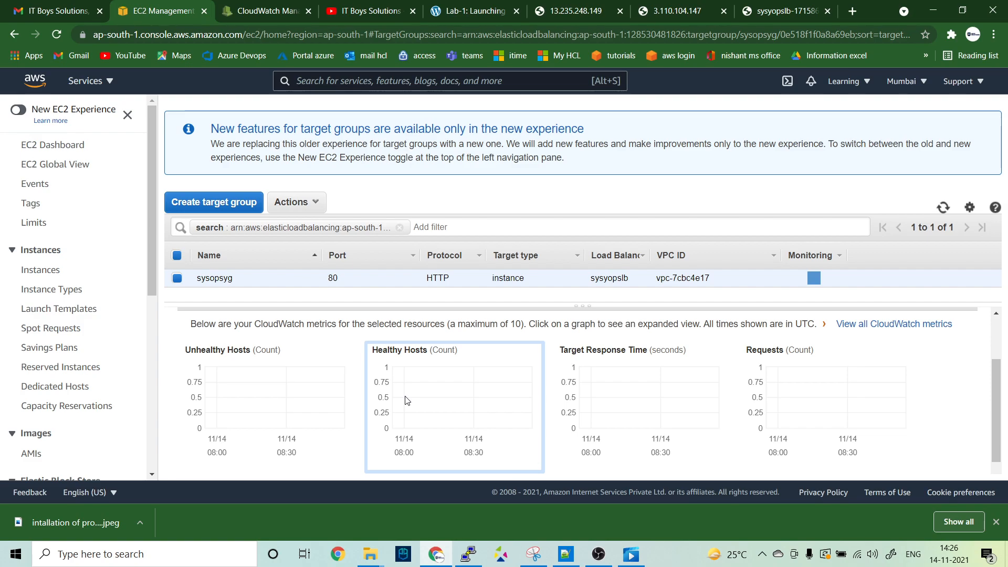
click(238, 389)
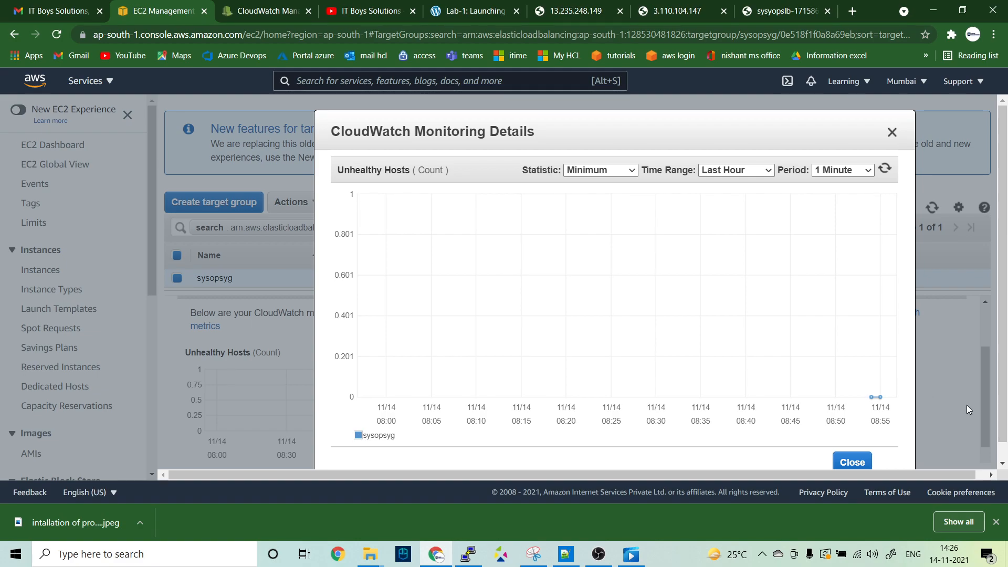
mouse_move(873, 401)
click(892, 133)
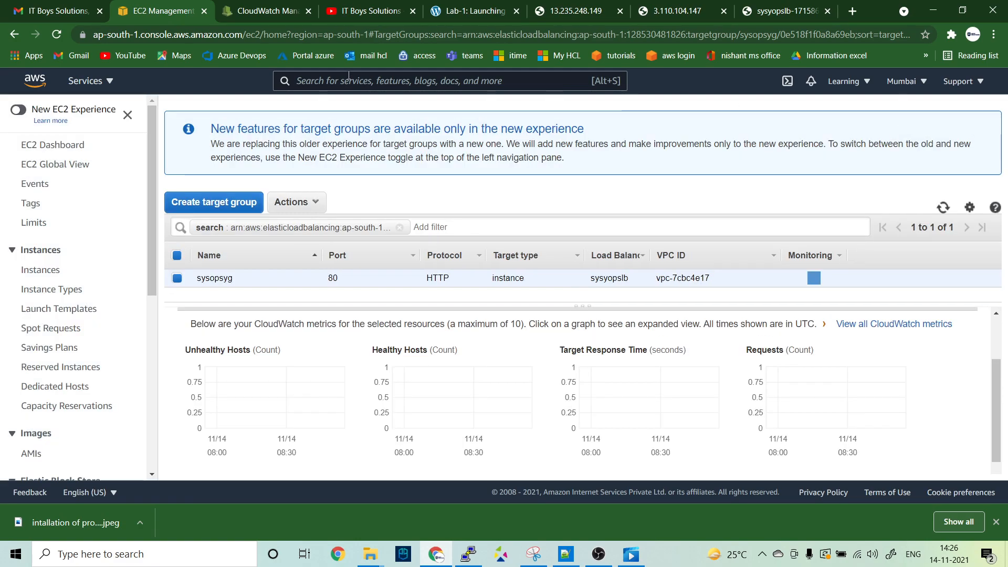
Start selecting a metric for a new CloudWatch alarm and open the EC2 Per-Instance Metrics
click(249, 12)
click(571, 322)
click(220, 271)
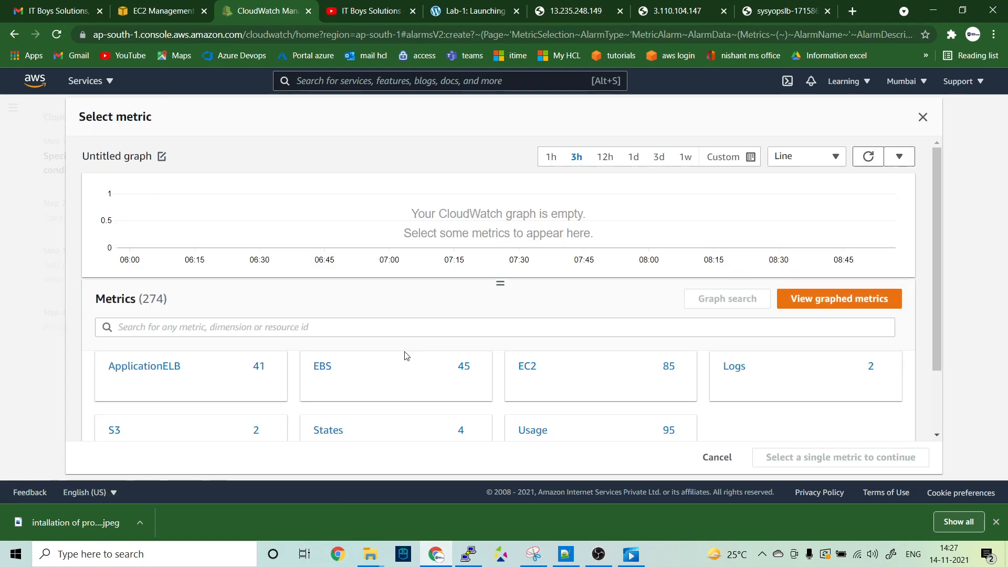
scroll(405, 354, down, 2)
click(529, 290)
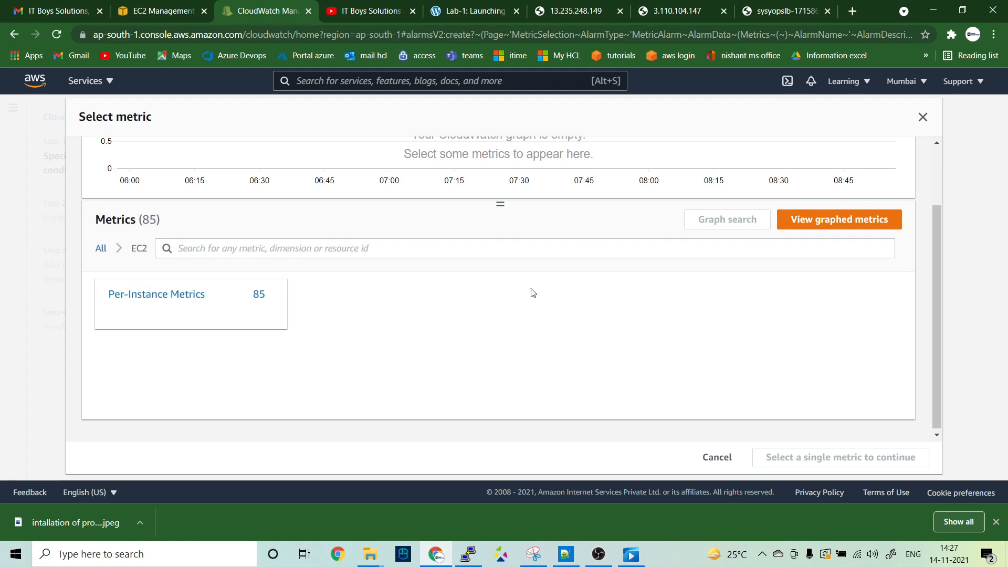
click(121, 295)
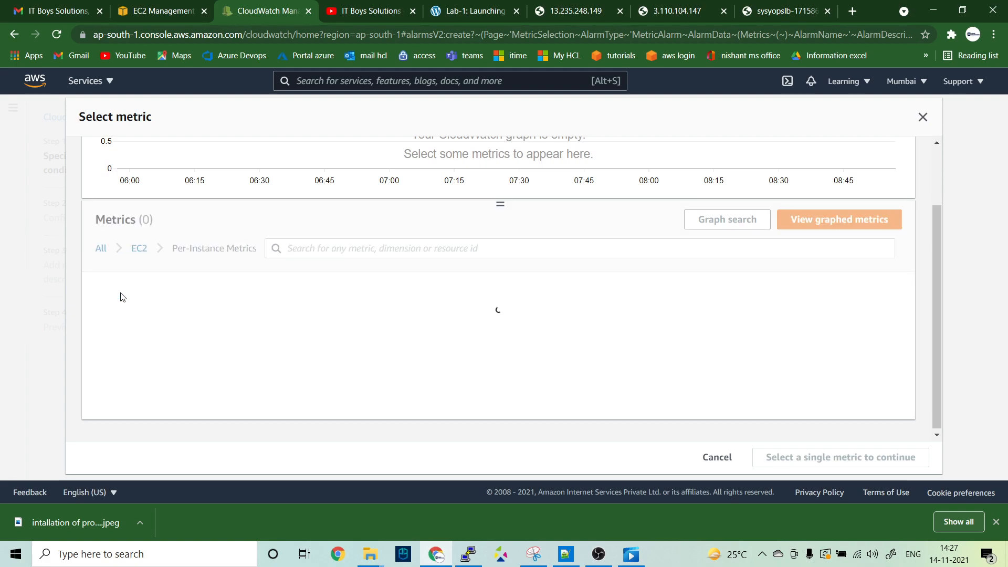
Search the EC2 per-instance metrics for "sysops" and "sys", then clear both search filters
click(392, 248)
text(sysops)
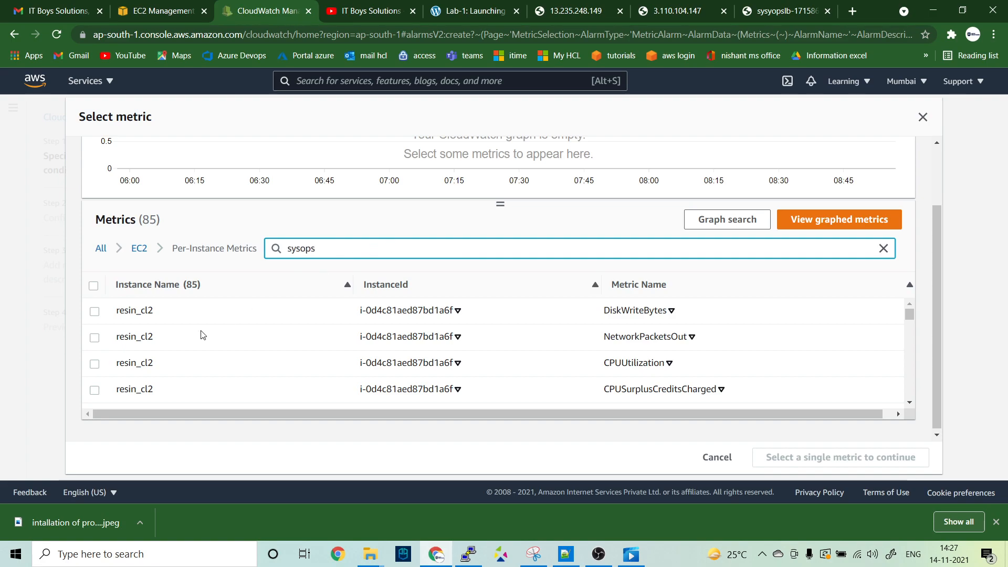
key(Return)
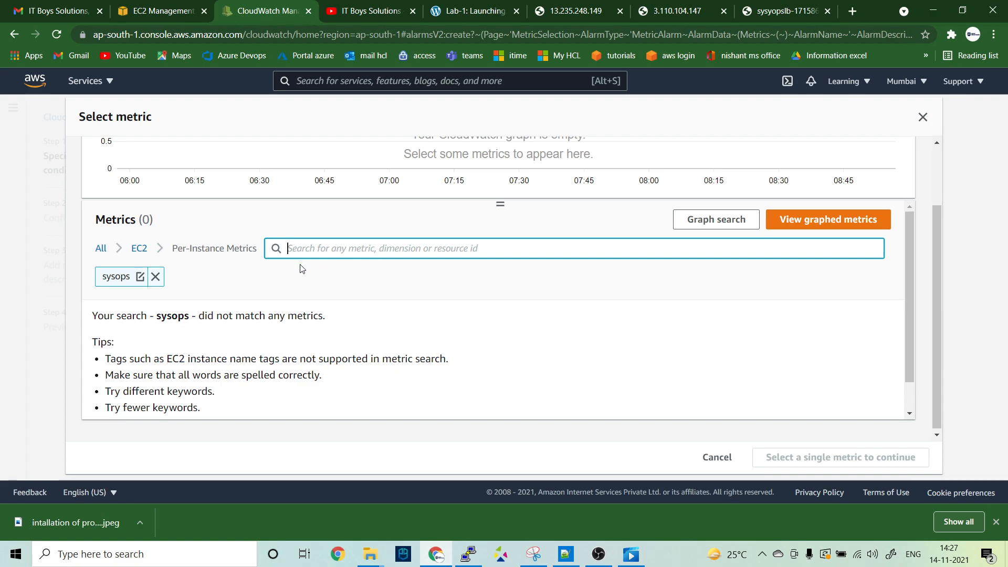
scroll(302, 269, up, 2)
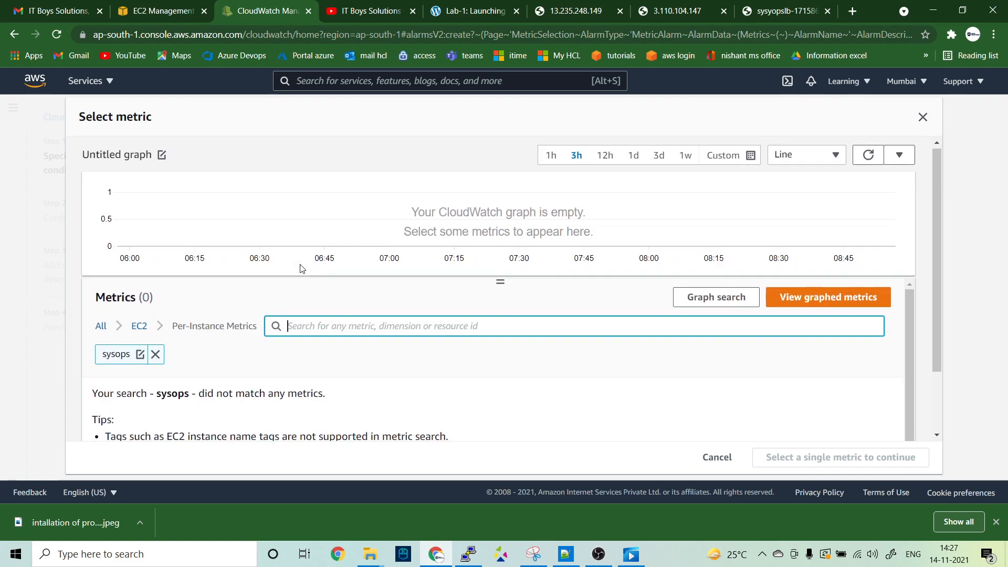
text(sys)
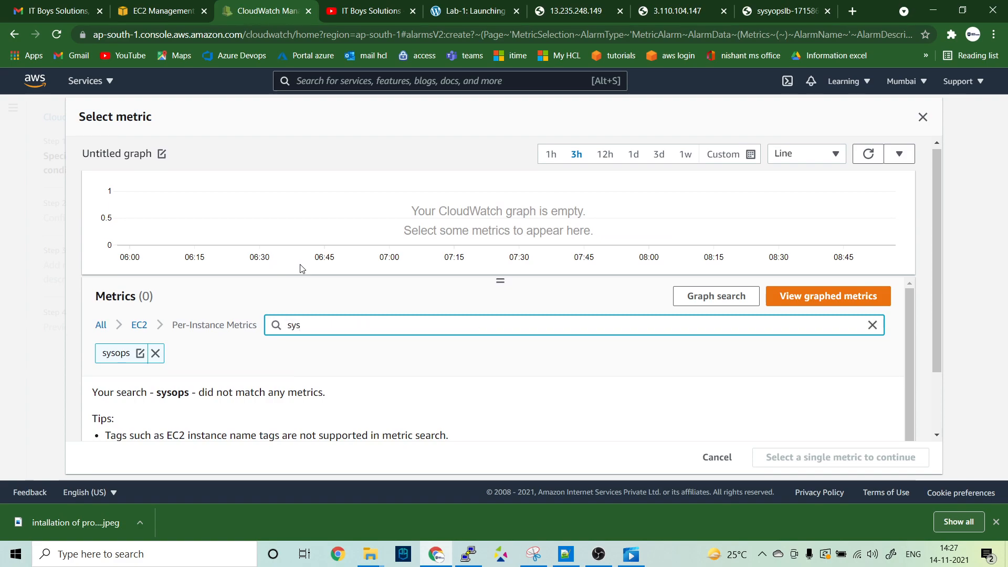
key(Return)
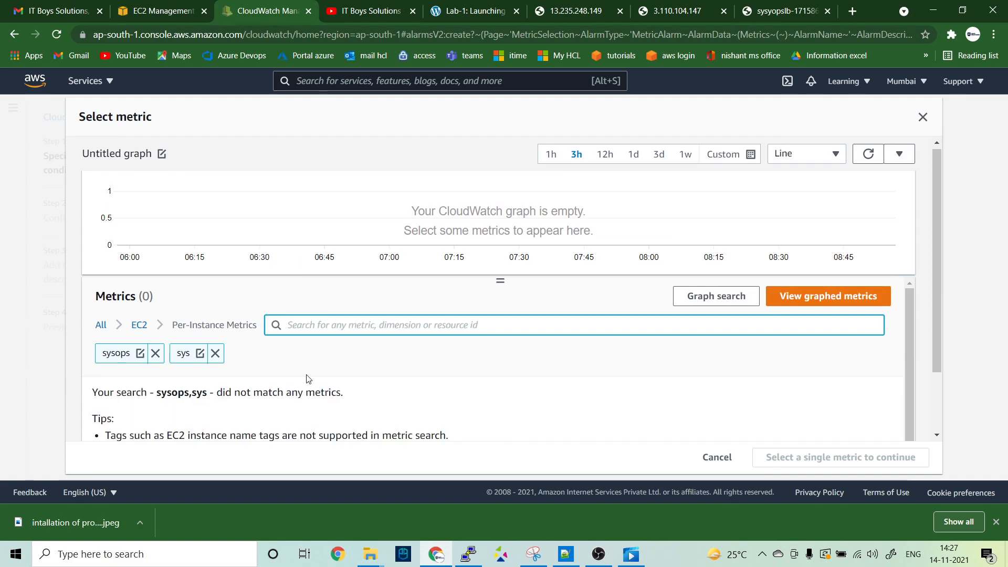
click(161, 357)
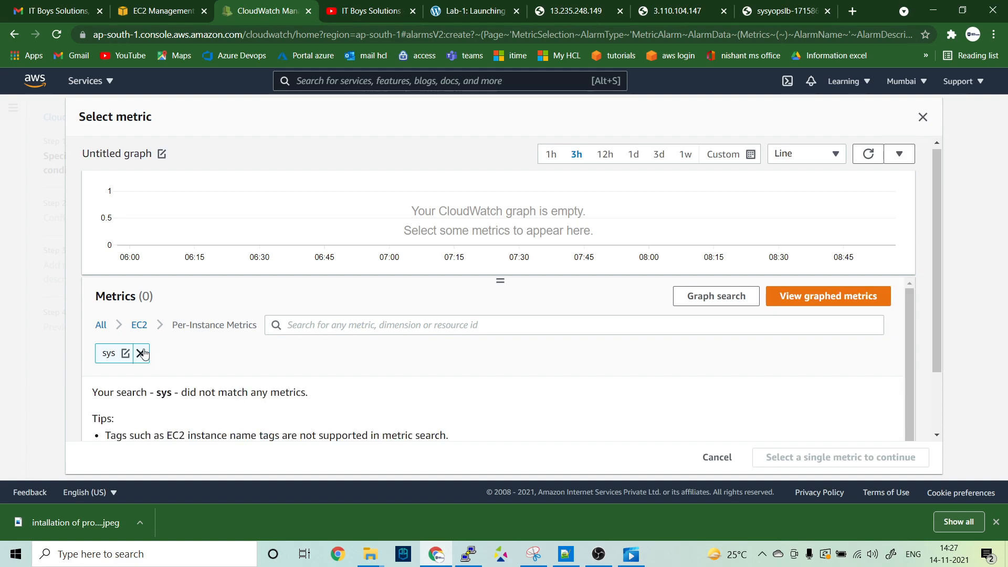
click(141, 353)
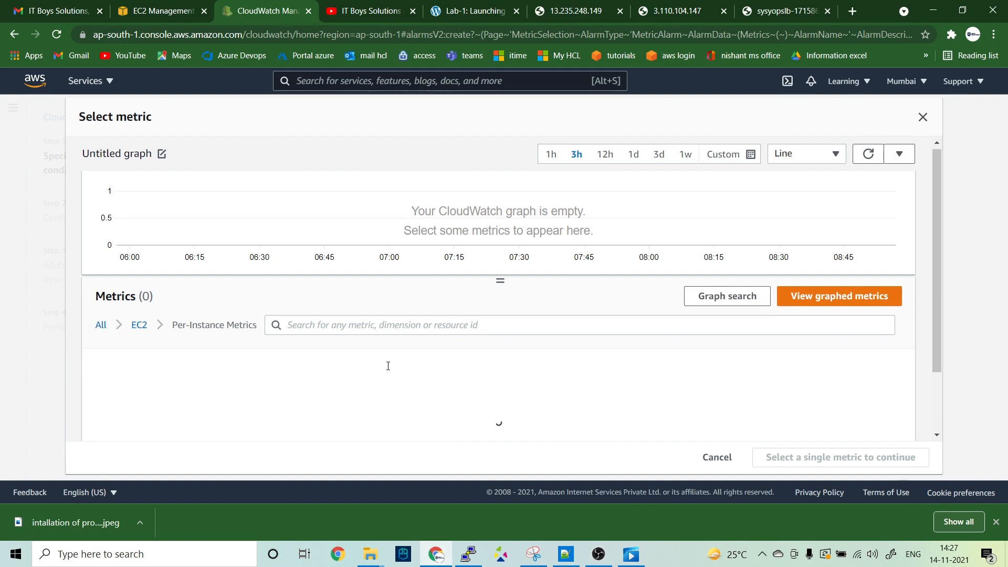
Look through the EC2 per-instance metrics available for sysops1 and sysops2
scroll(388, 366, down, 3)
scroll(388, 367, down, 2)
scroll(388, 369, down, 5)
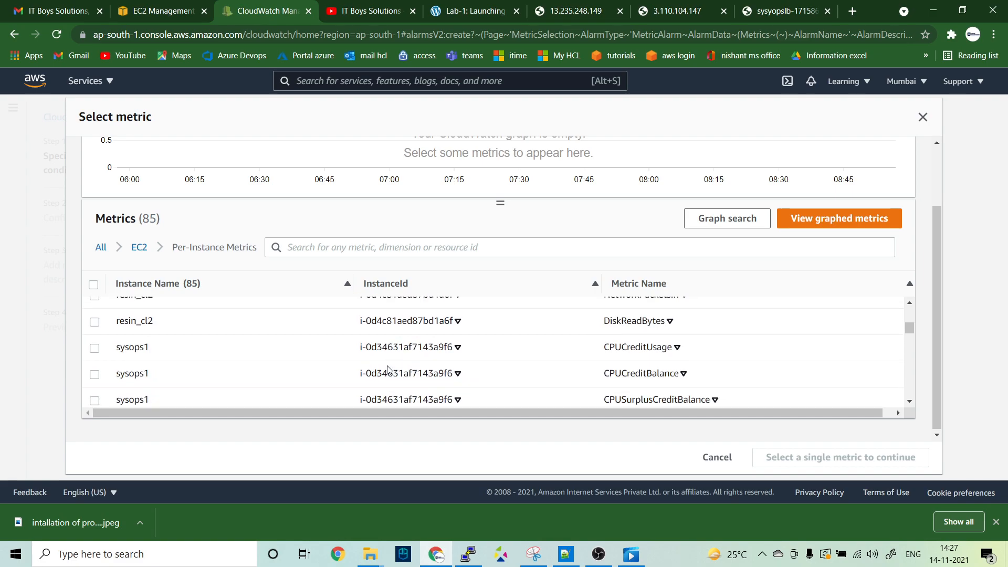
scroll(387, 371, down, 2)
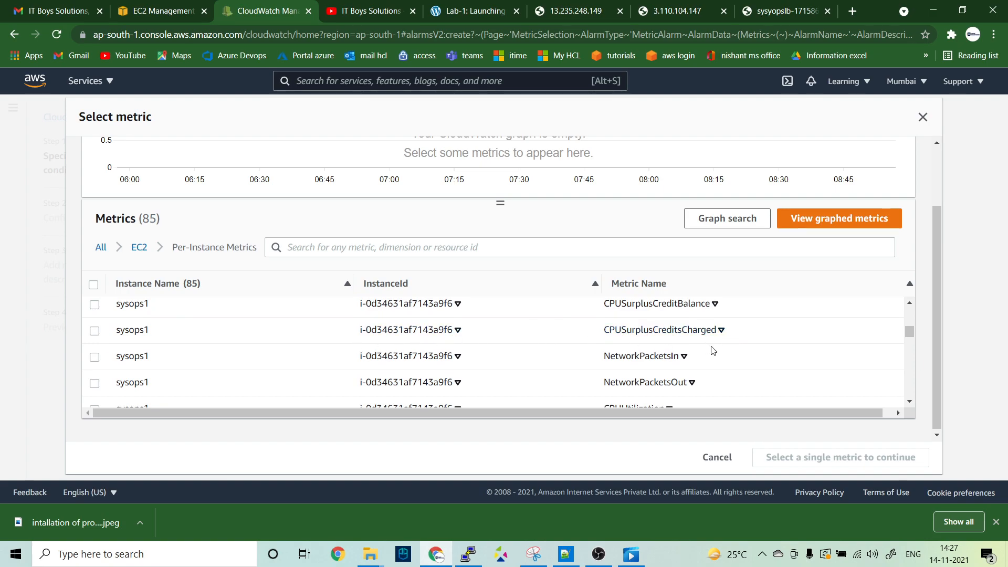
scroll(424, 362, down, 1)
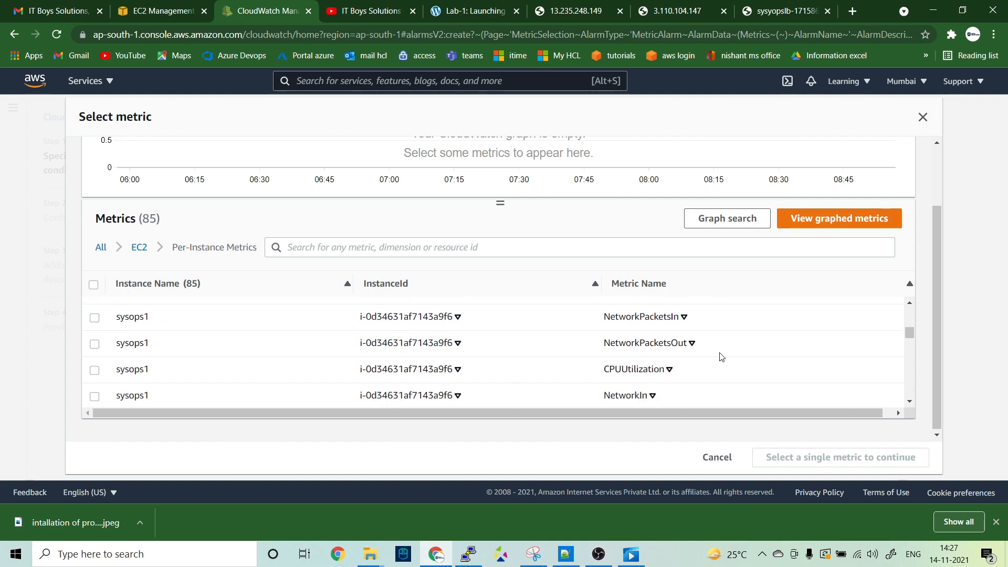
scroll(721, 357, down, 10)
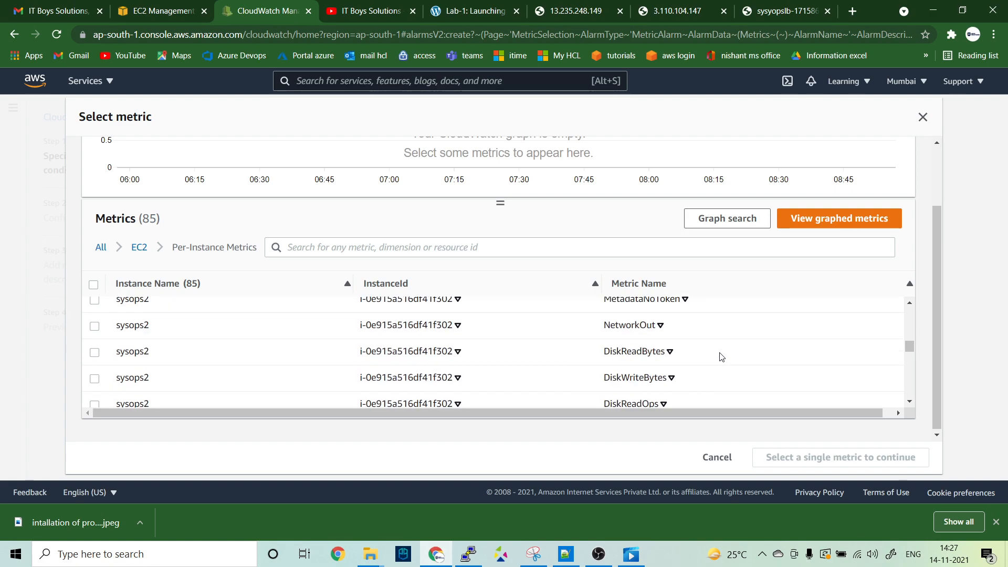
Return to the sysopsyg target group in the EC2 console and shrink its monitoring details pane
click(151, 17)
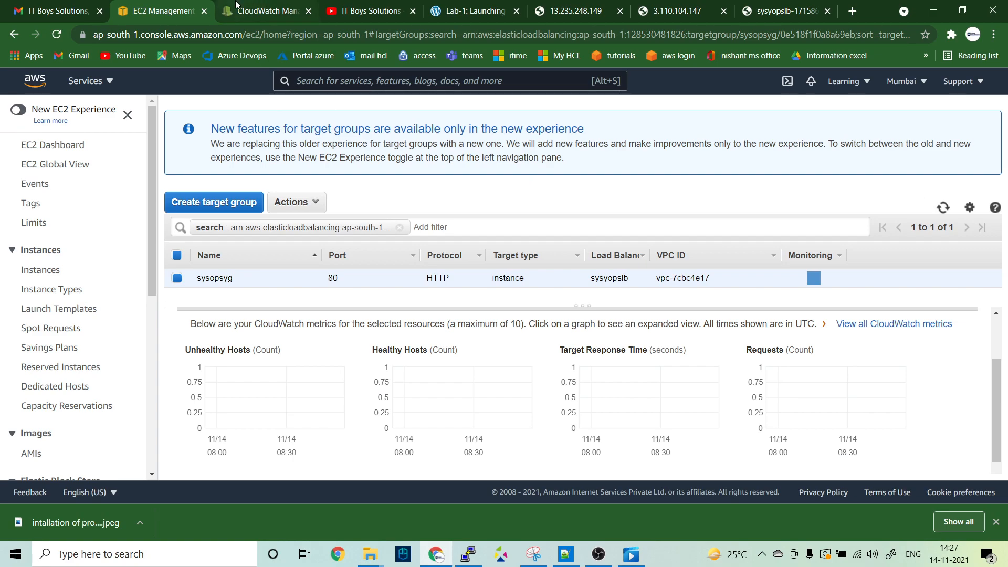
click(244, 20)
click(160, 11)
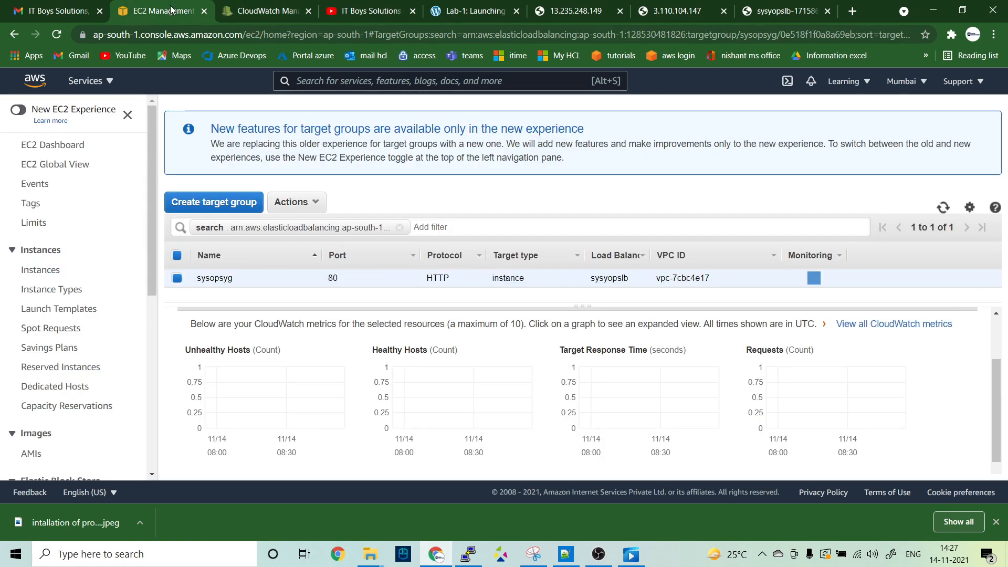
drag(582, 306, 583, 441)
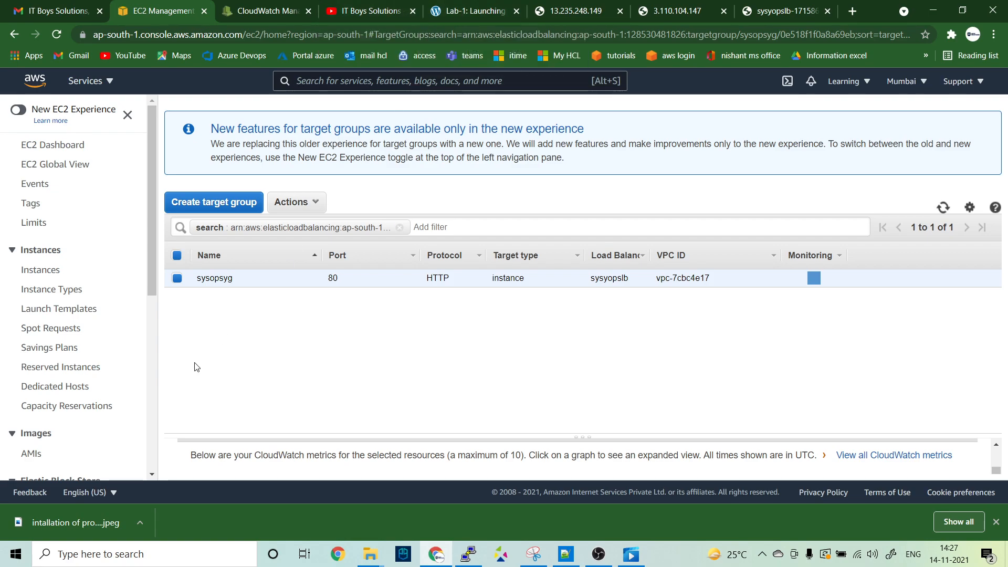
Close the web pages of server 1 and server 2, and reload the sysyopslb load balancer page several times
click(609, 18)
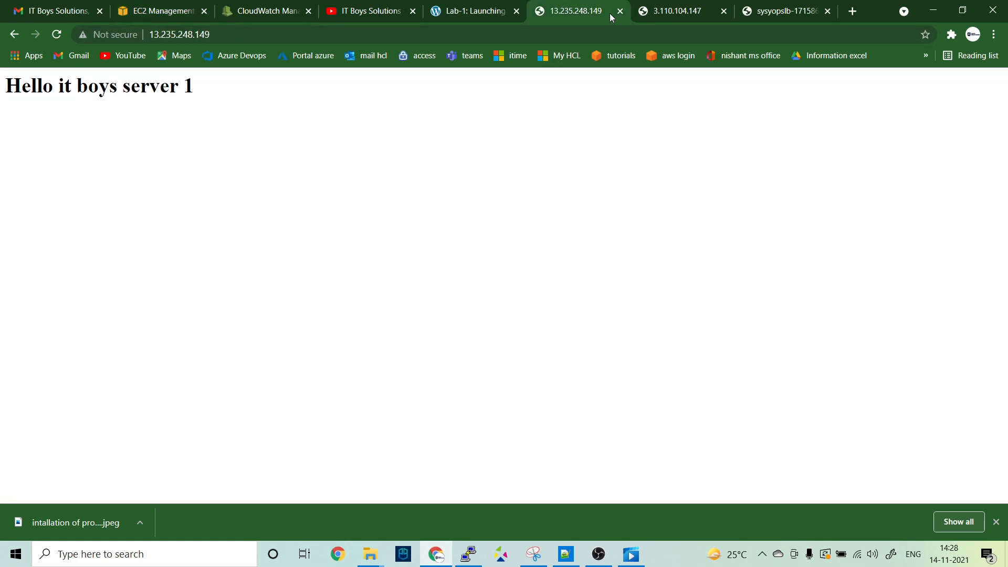
click(622, 11)
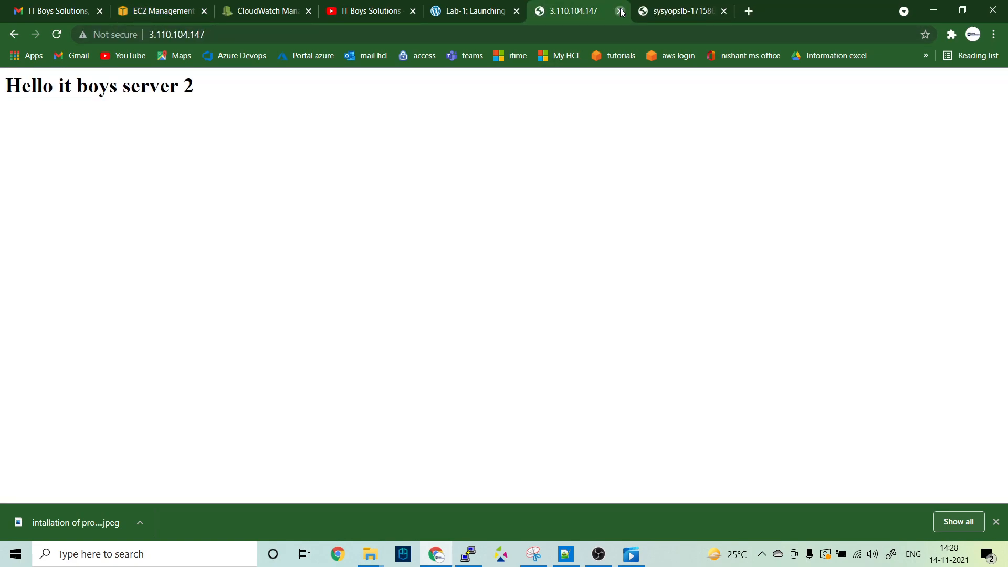
click(621, 11)
click(57, 35)
click(56, 34)
click(56, 35)
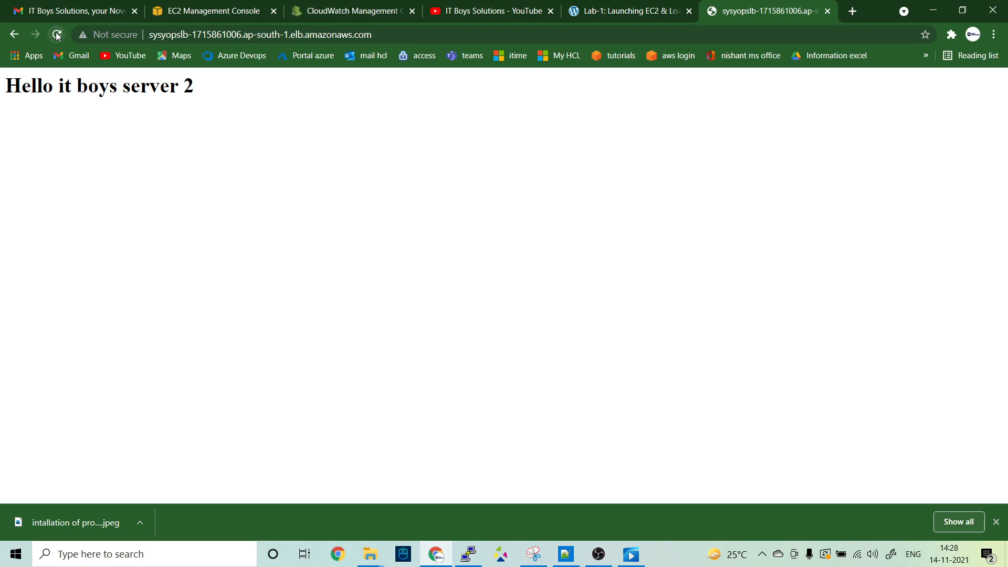
Open the Lab-1 notes and highlight "Access Log: Save logs to S3" under Additional features
click(206, 11)
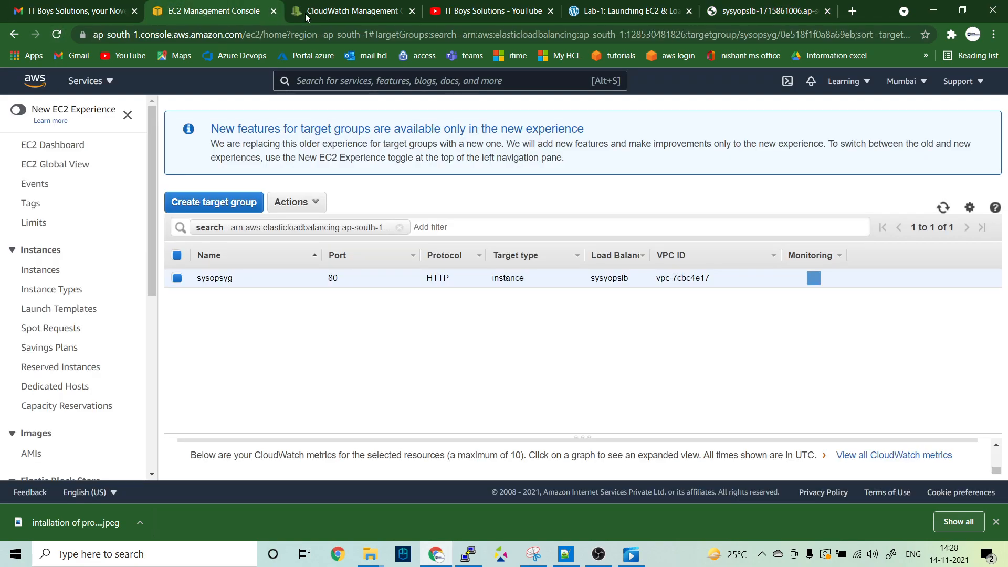
click(627, 11)
scroll(356, 342, down, 1)
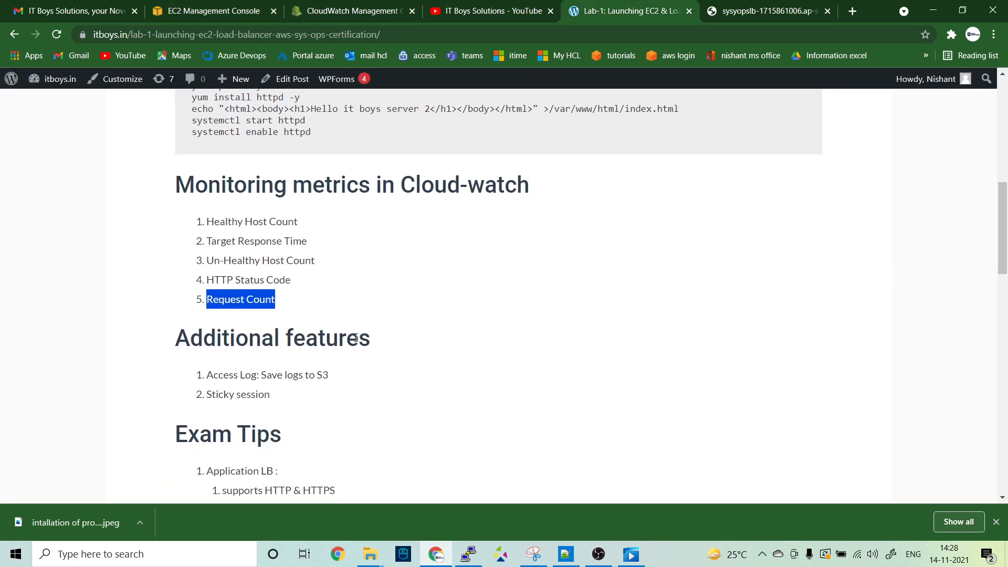
drag(208, 374, 345, 382)
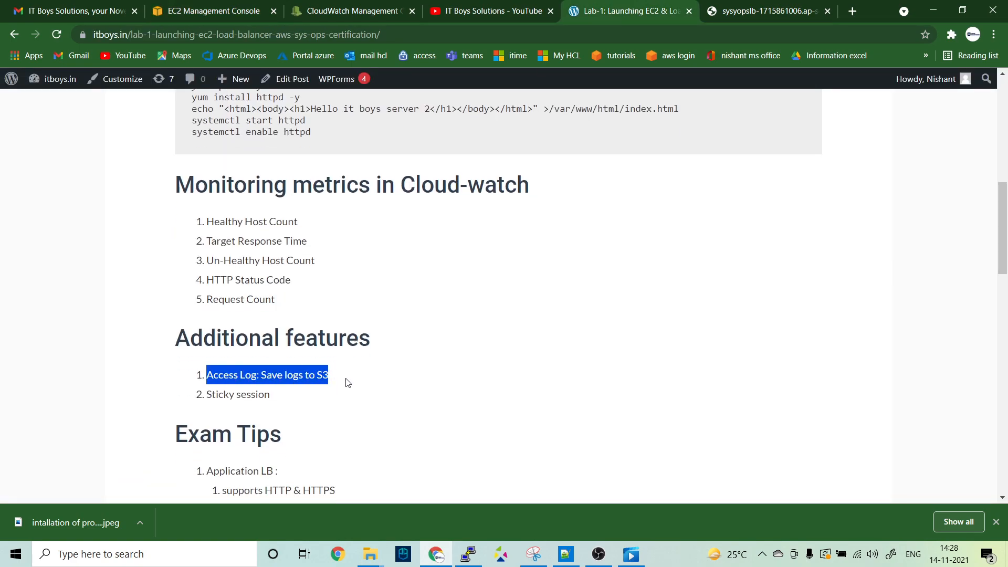
Return to the EC2 console, open the Load Balancers list and reload the page
click(178, 10)
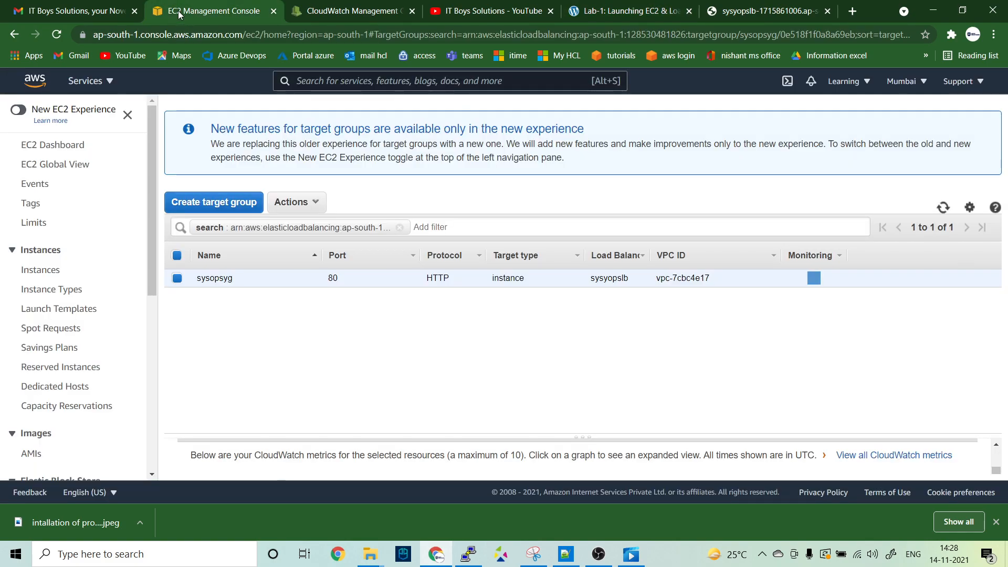
click(781, 8)
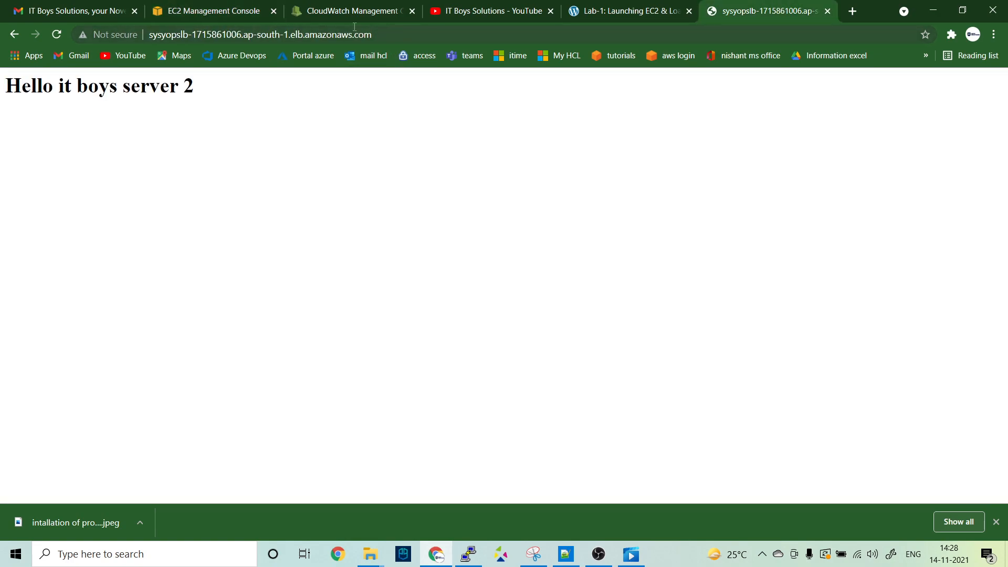
click(155, 12)
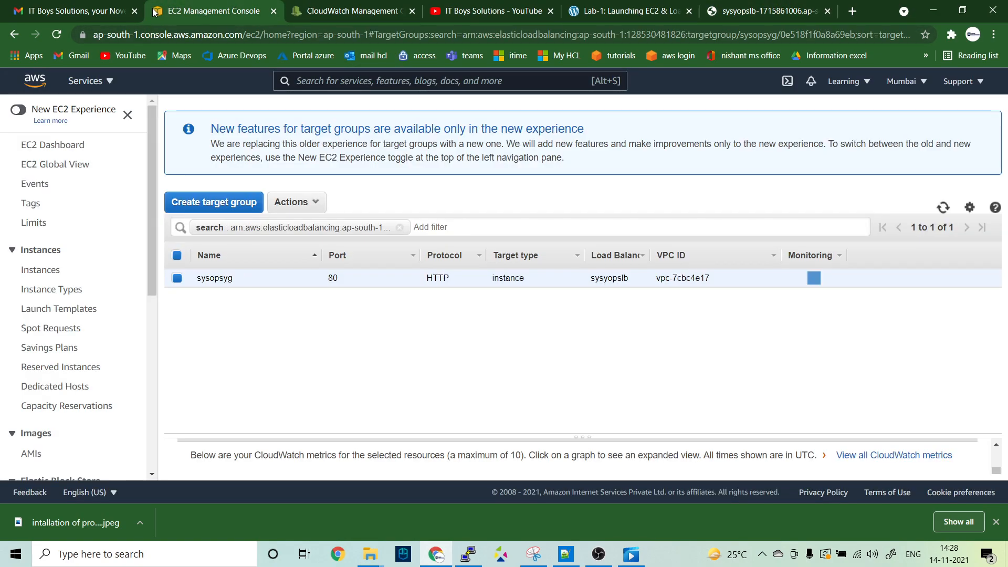
scroll(76, 291, down, 5)
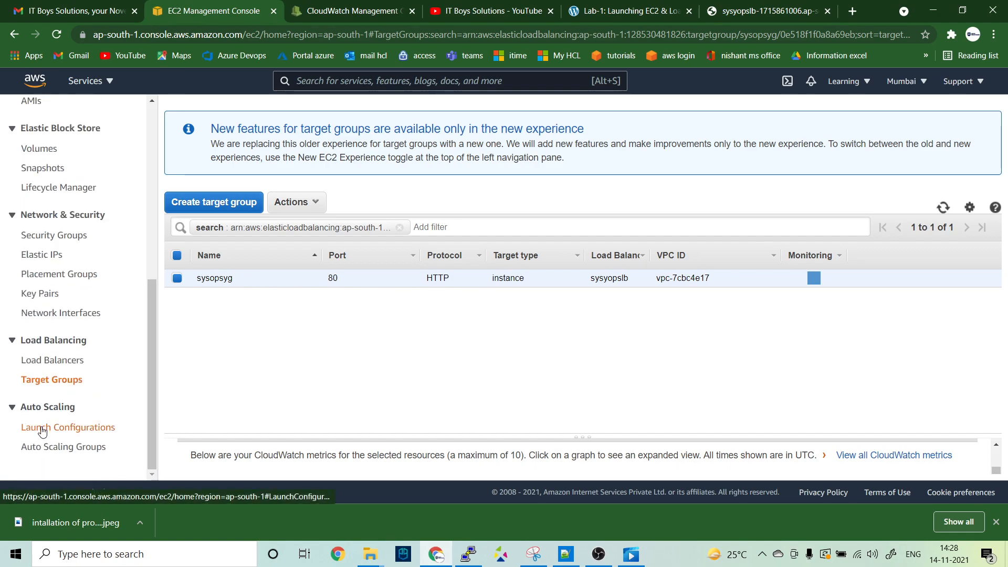
click(39, 361)
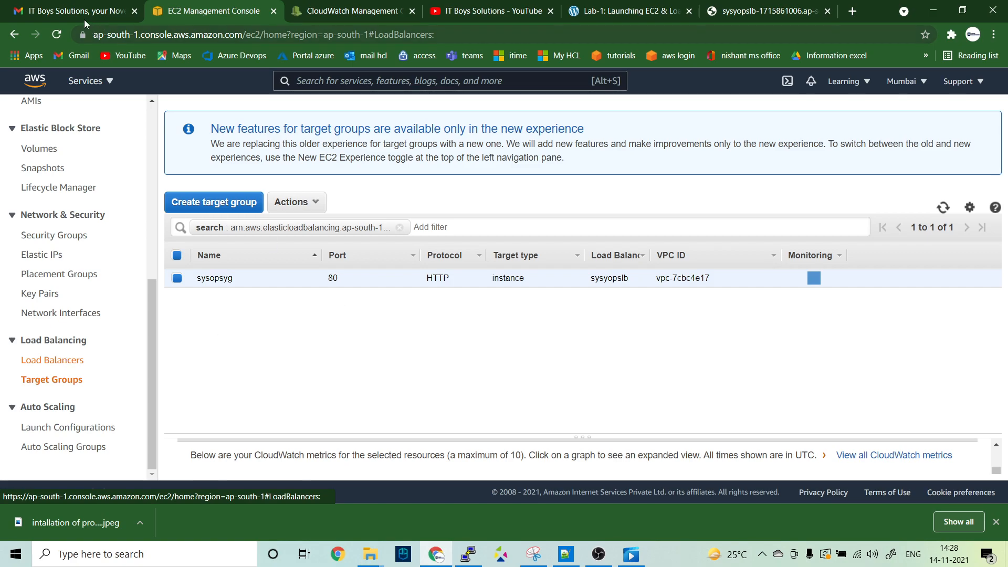
click(56, 35)
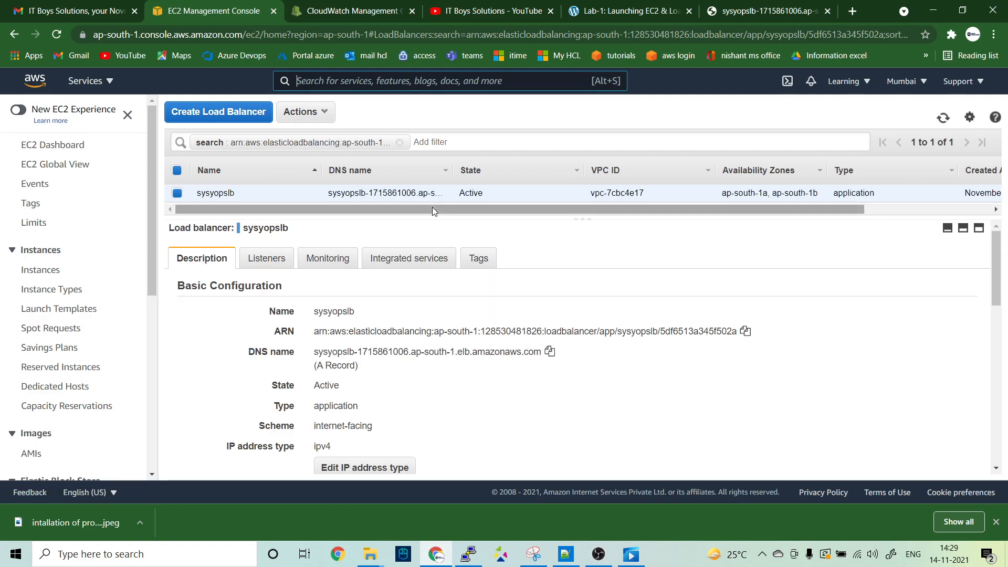
Edit sysyopslb's attributes and try enabling access logs, with the S3 location set to be created automatically
scroll(250, 374, down, 2)
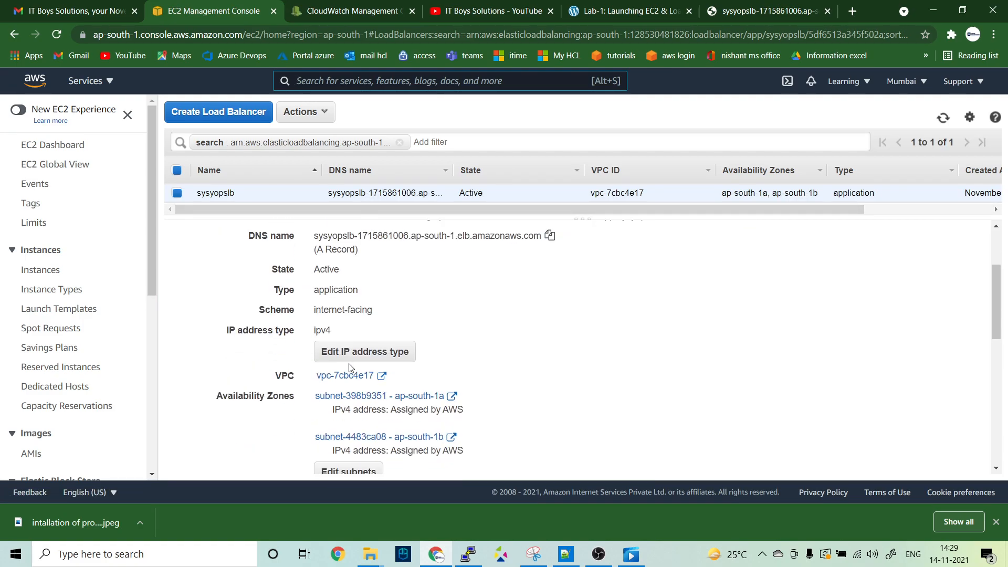
scroll(349, 370, down, 2)
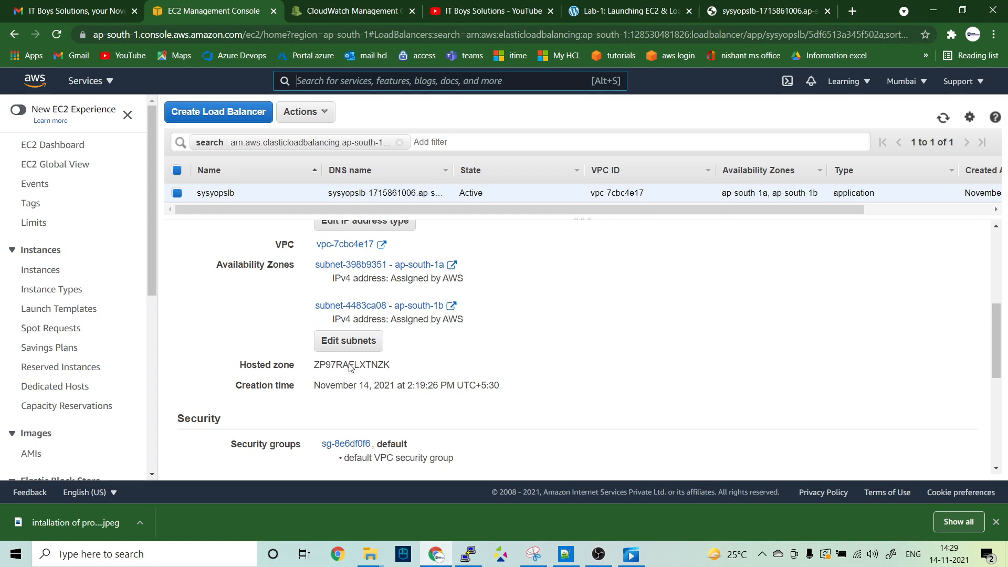
scroll(413, 378, down, 5)
scroll(412, 378, up, 2)
scroll(413, 379, down, 1)
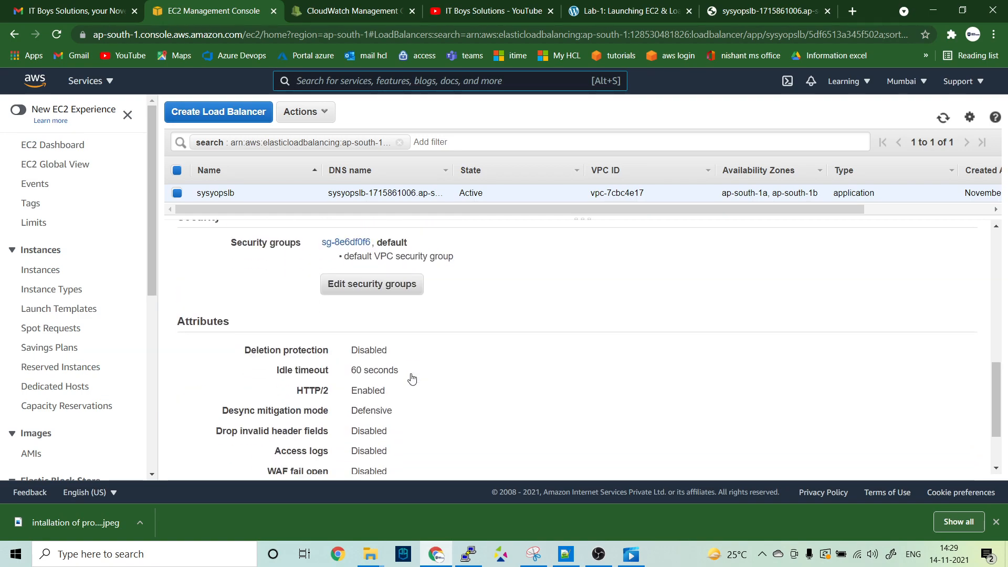
scroll(412, 379, down, 2)
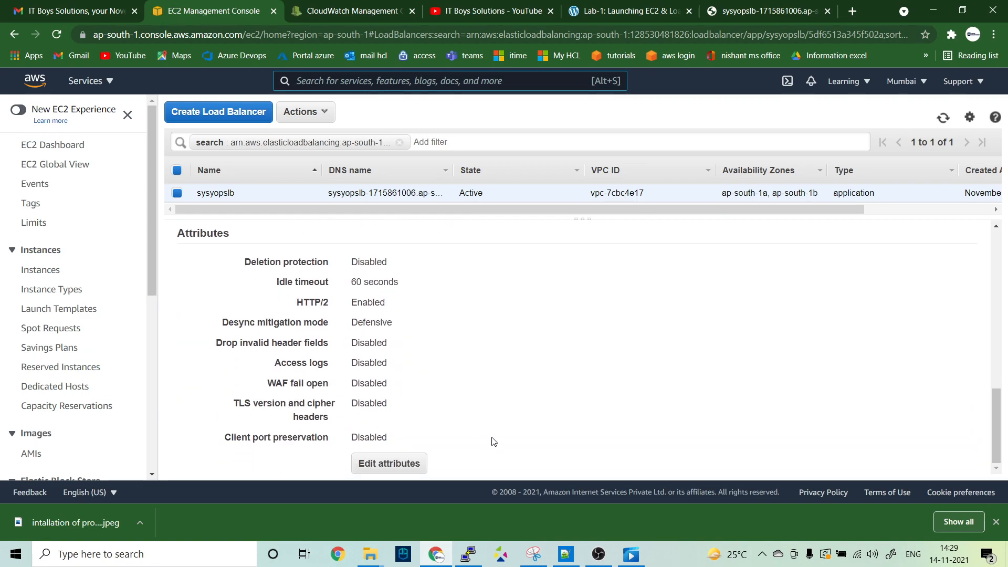
click(379, 465)
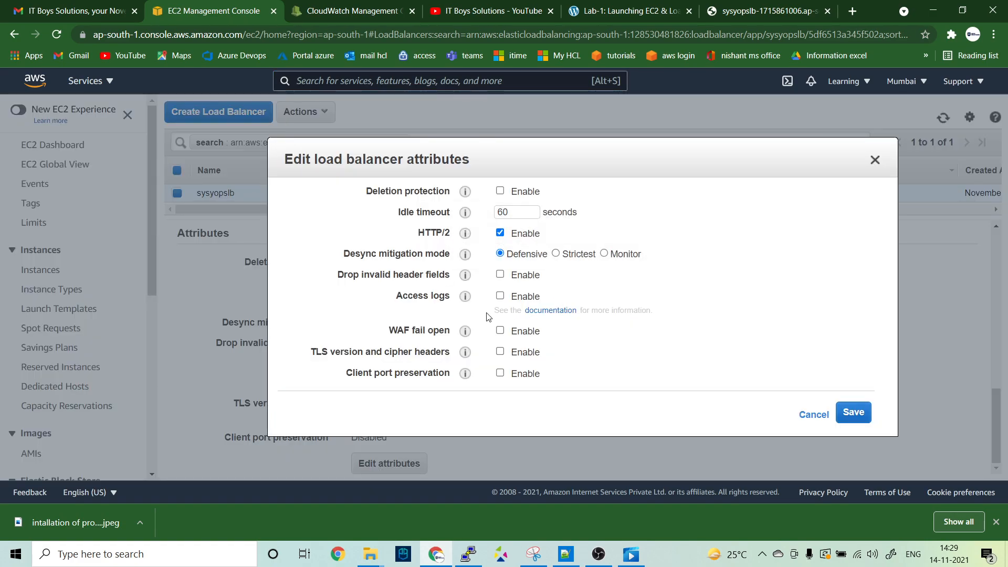
mouse_move(464, 298)
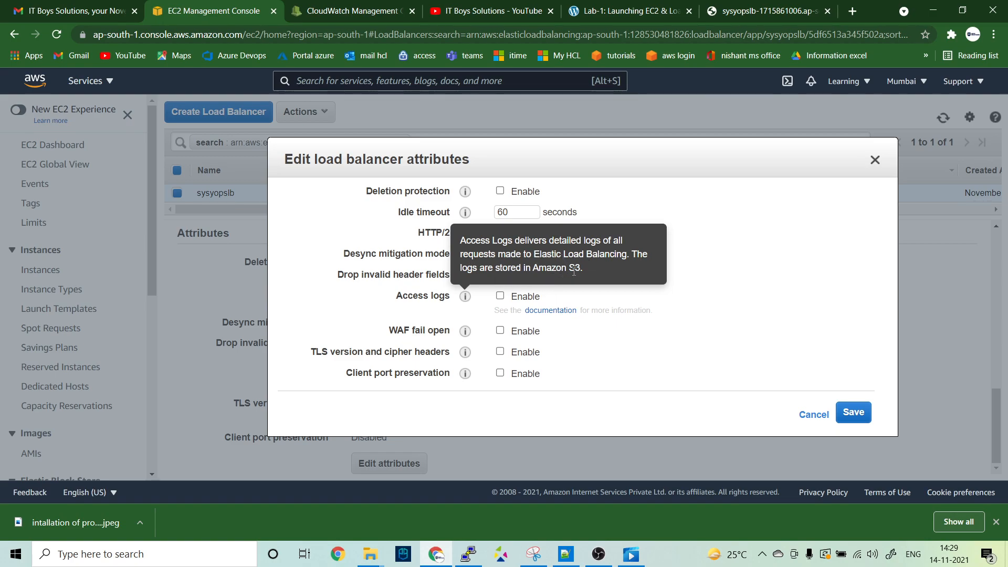
click(500, 296)
scroll(596, 323, down, 2)
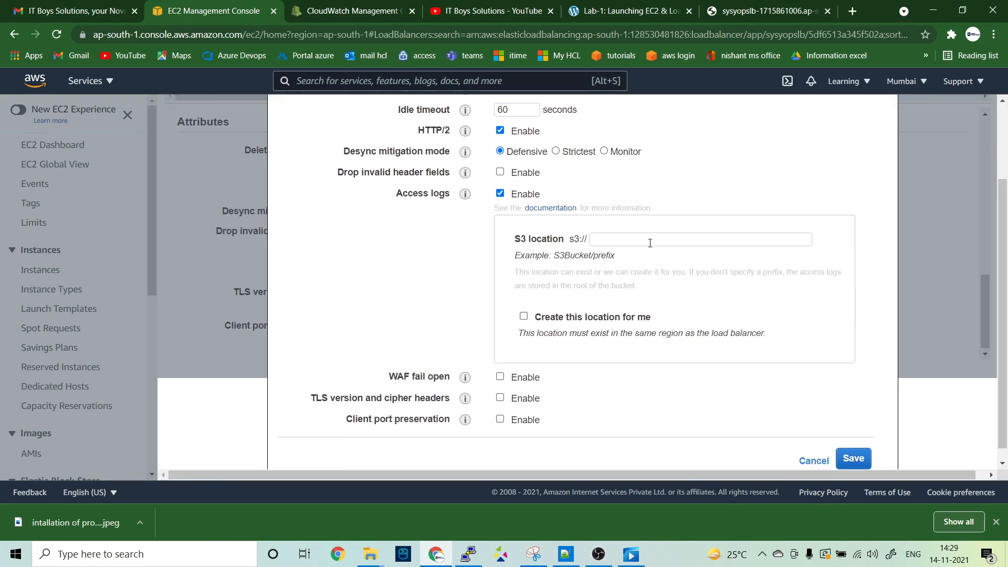
click(584, 317)
click(600, 239)
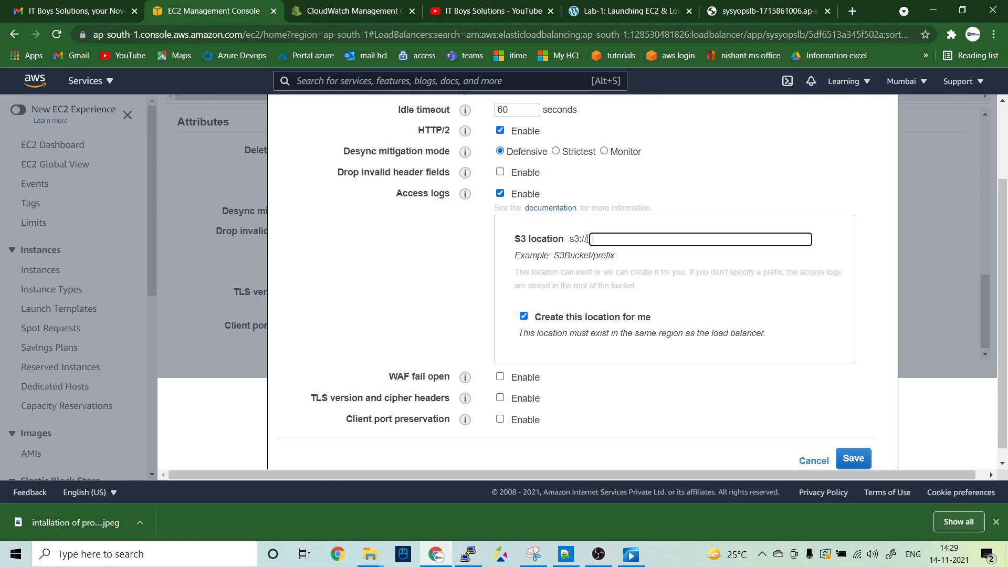
Reload the load balancer's web page, and disable access logs again and cancel the attribute edit
click(735, 15)
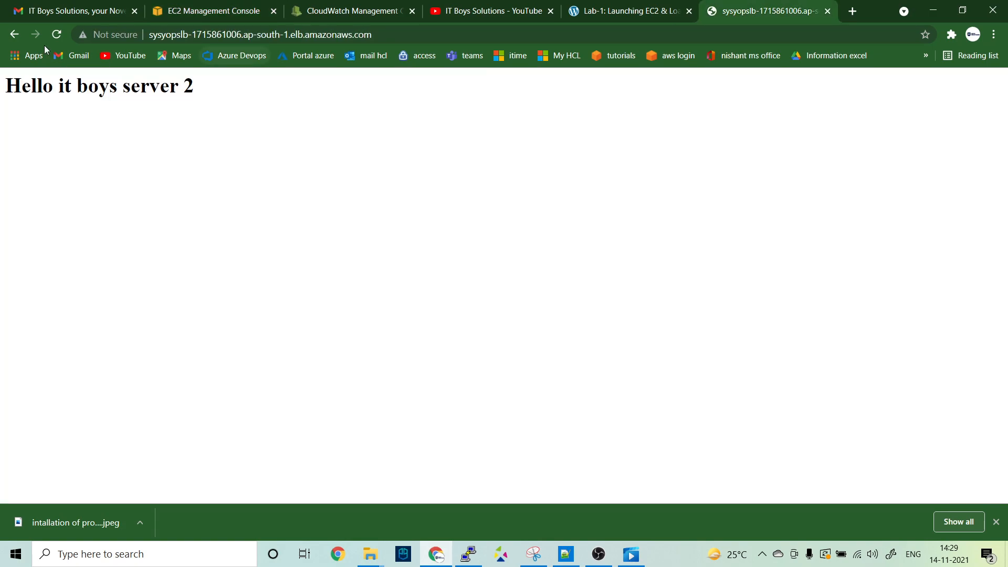
click(57, 35)
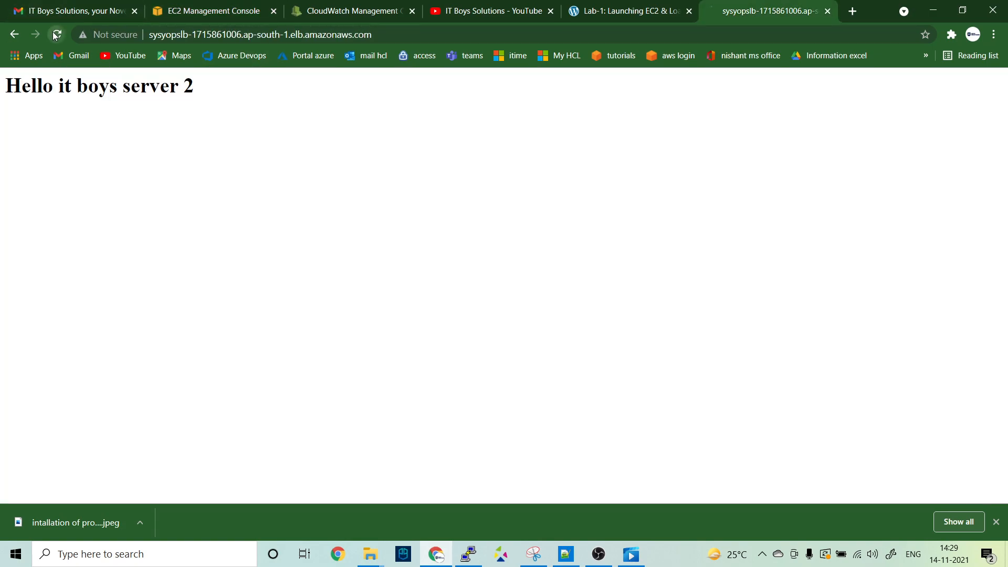
click(202, 12)
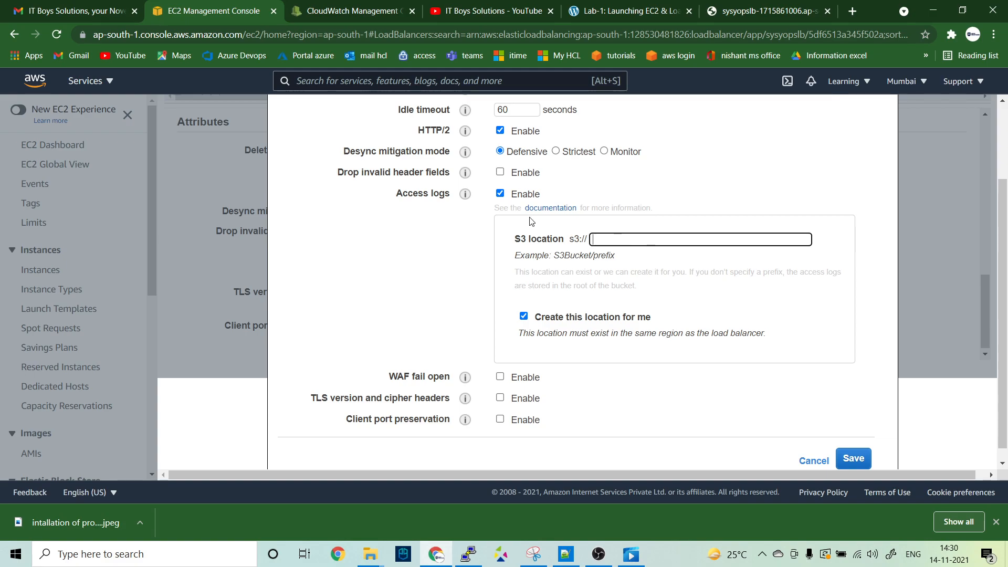
click(500, 194)
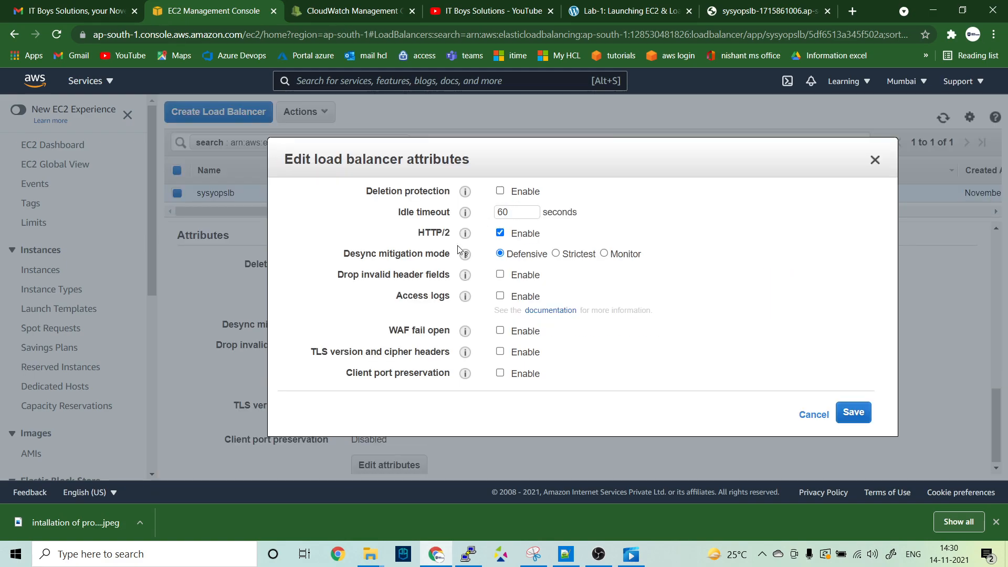
click(806, 419)
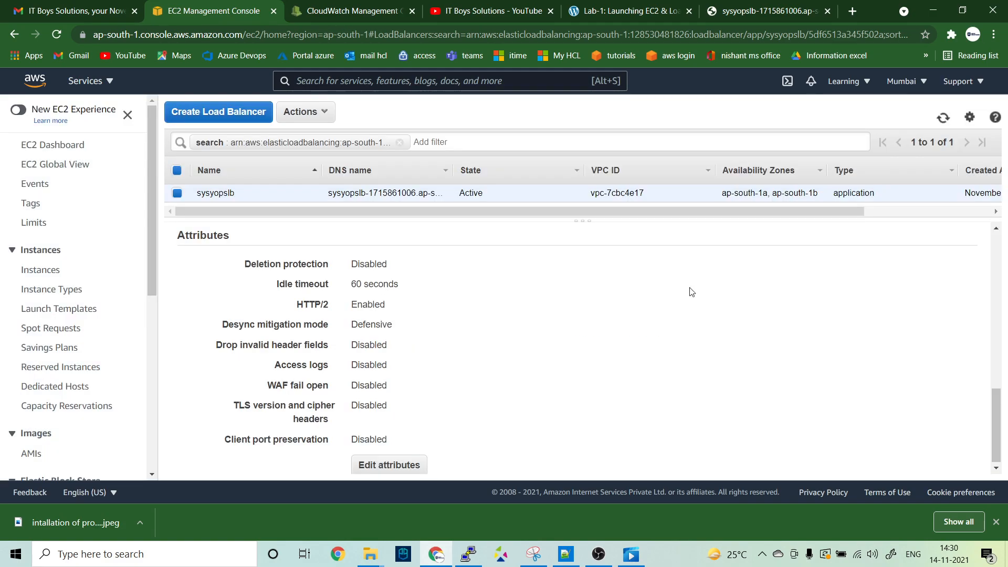
Highlight "Sticky session" under Additional features in the Lab-1 notes and return to sysyopslb in the EC2 console
click(584, 13)
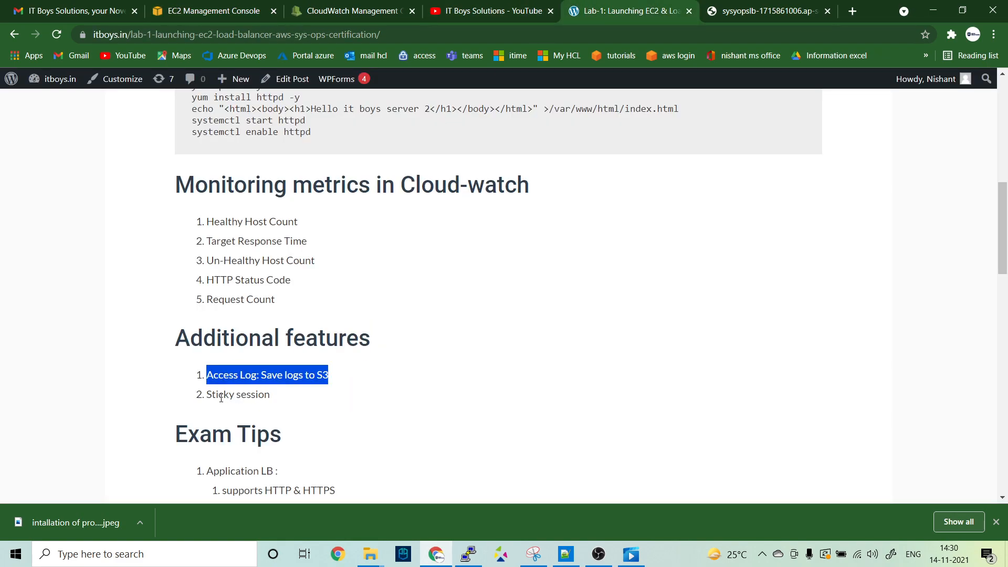
drag(209, 395, 269, 396)
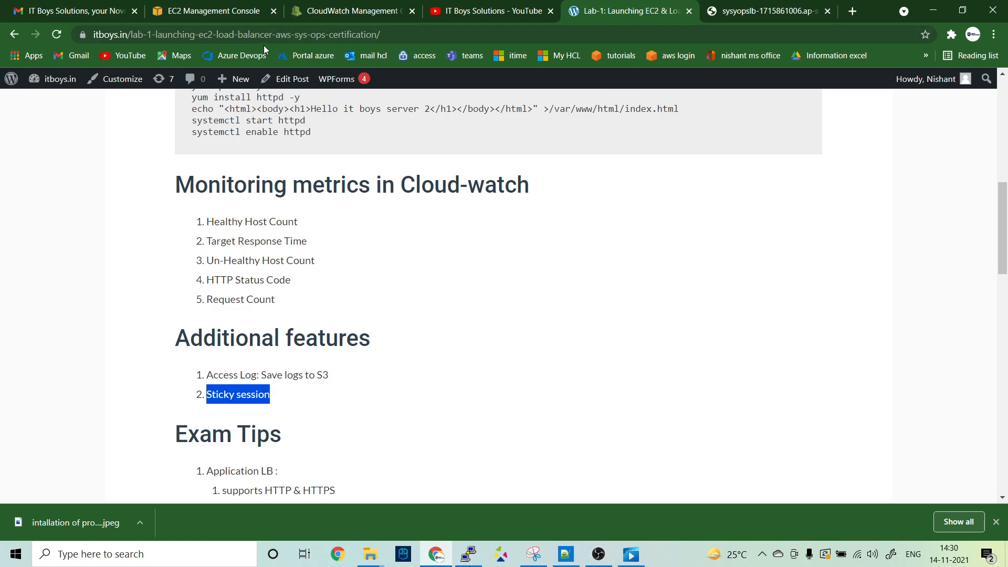
click(197, 16)
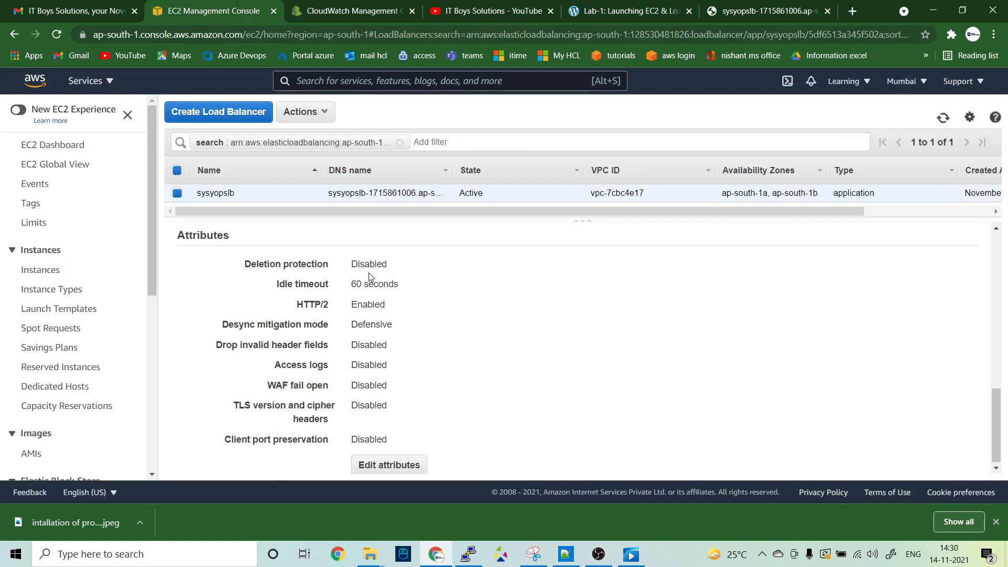
Open the Target Groups list, and reload sysyopslb's web page several times to see which server answers
scroll(116, 357, down, 6)
click(59, 382)
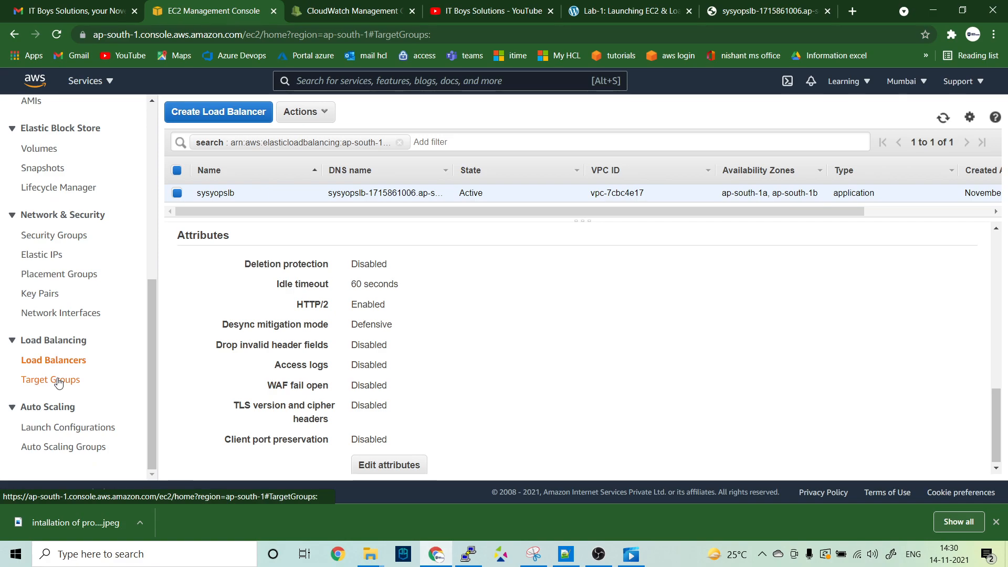
click(748, 20)
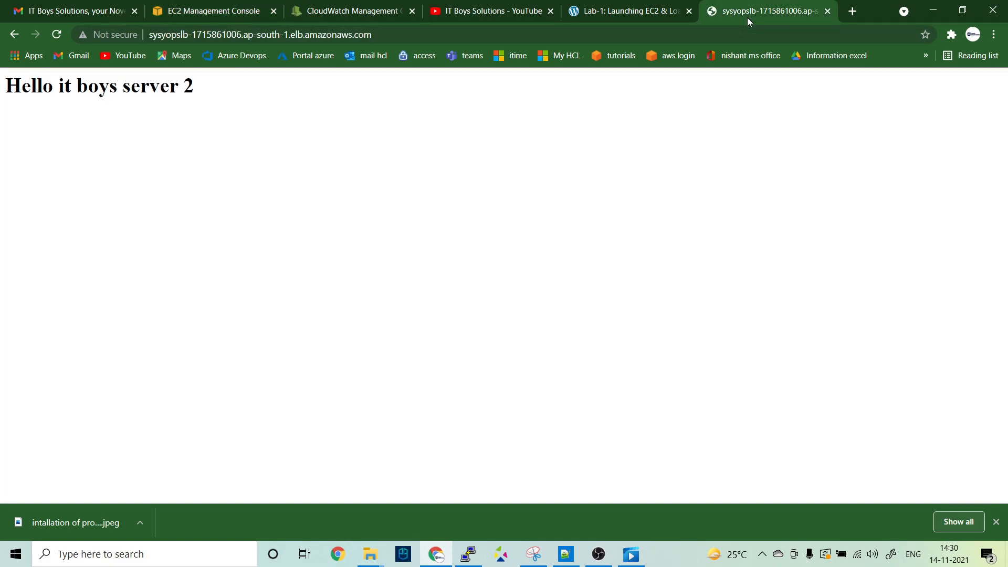
drag(386, 36, 134, 34)
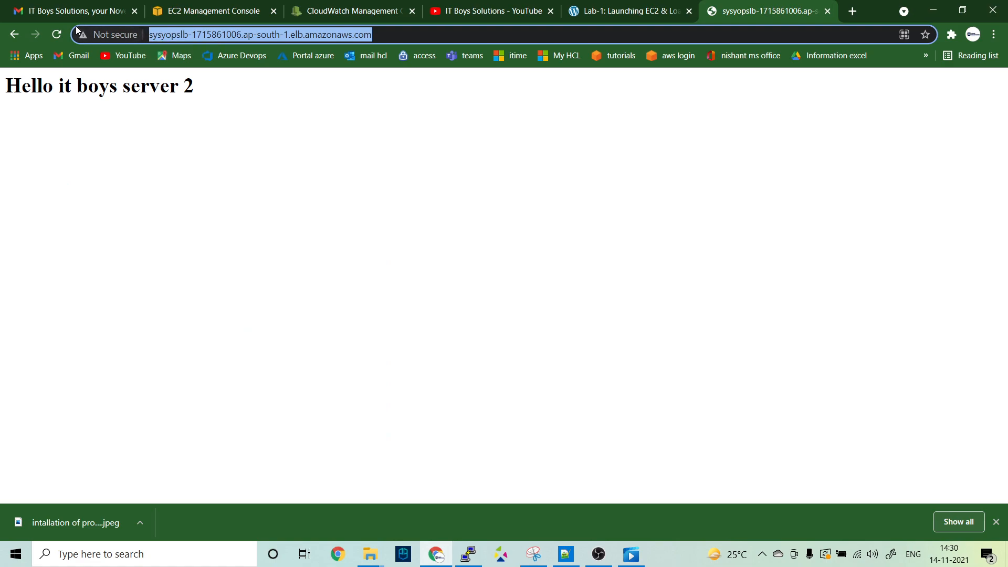
click(58, 34)
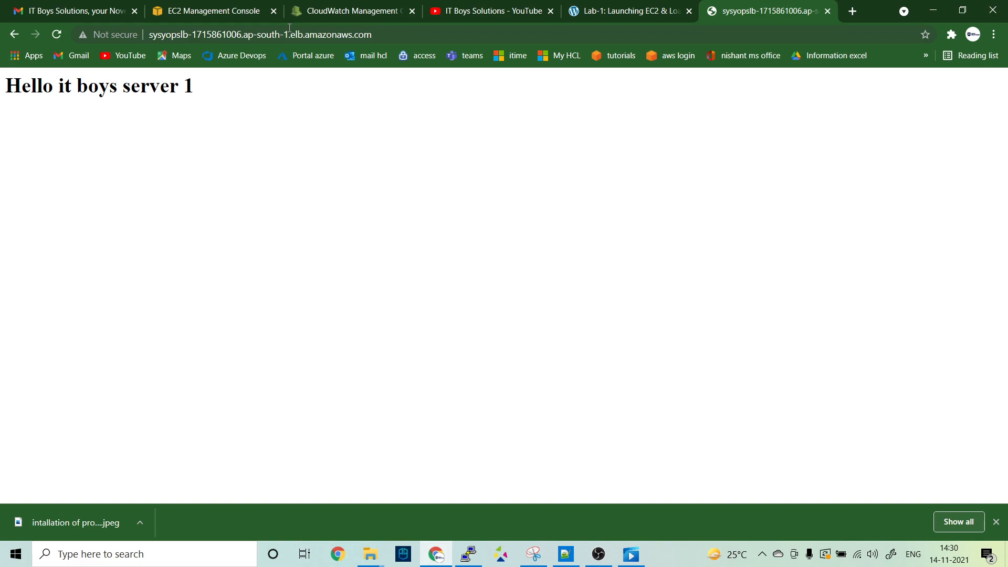
click(58, 35)
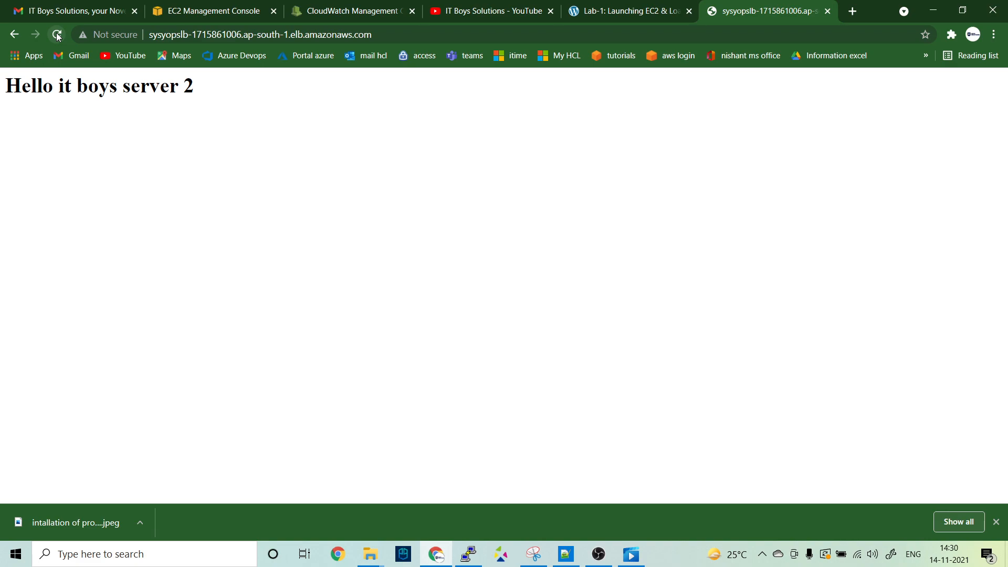
click(56, 35)
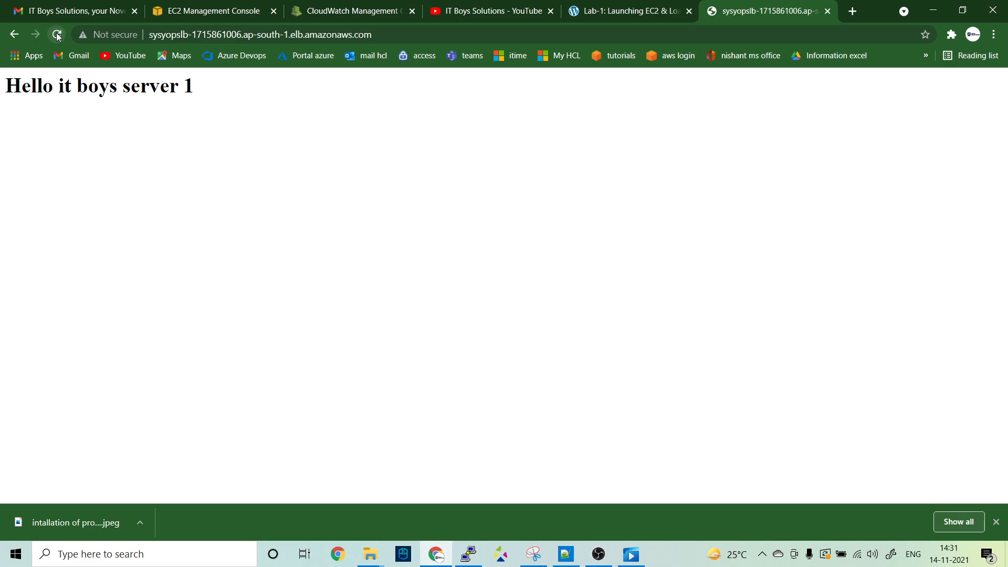
Back in the EC2 console, review target group sysopsyg's registered targets and the attributes in its description
click(213, 14)
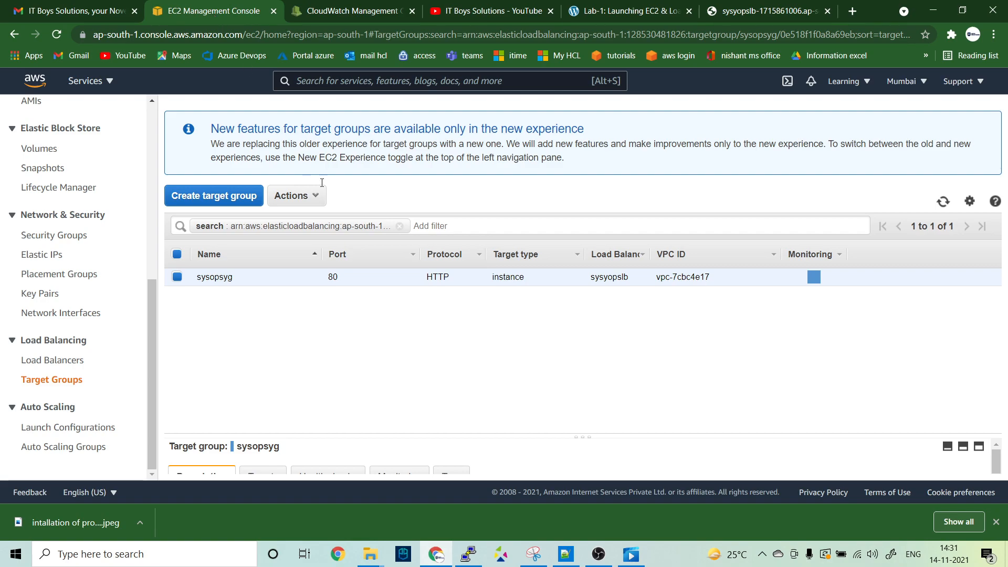
drag(587, 436, 575, 296)
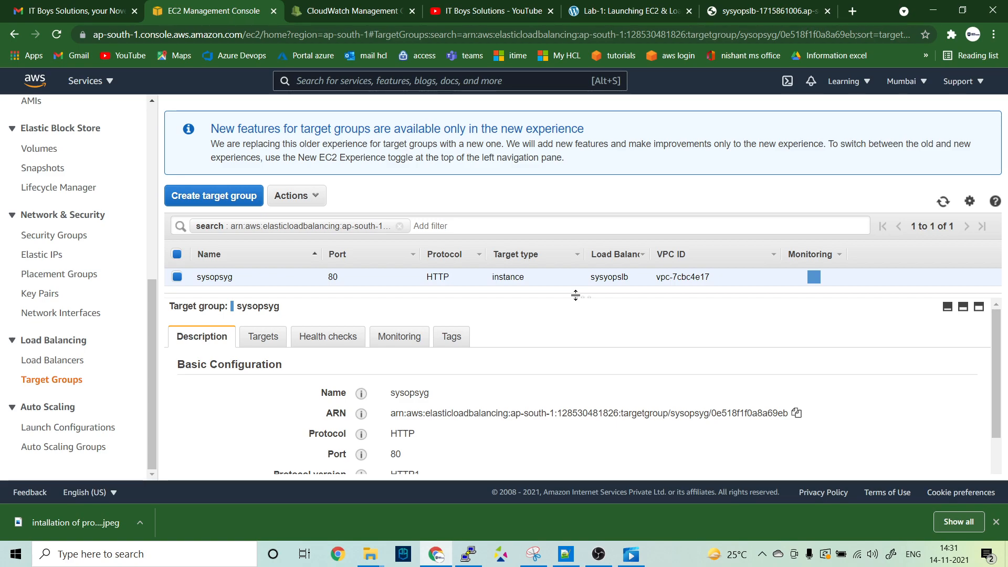
click(252, 339)
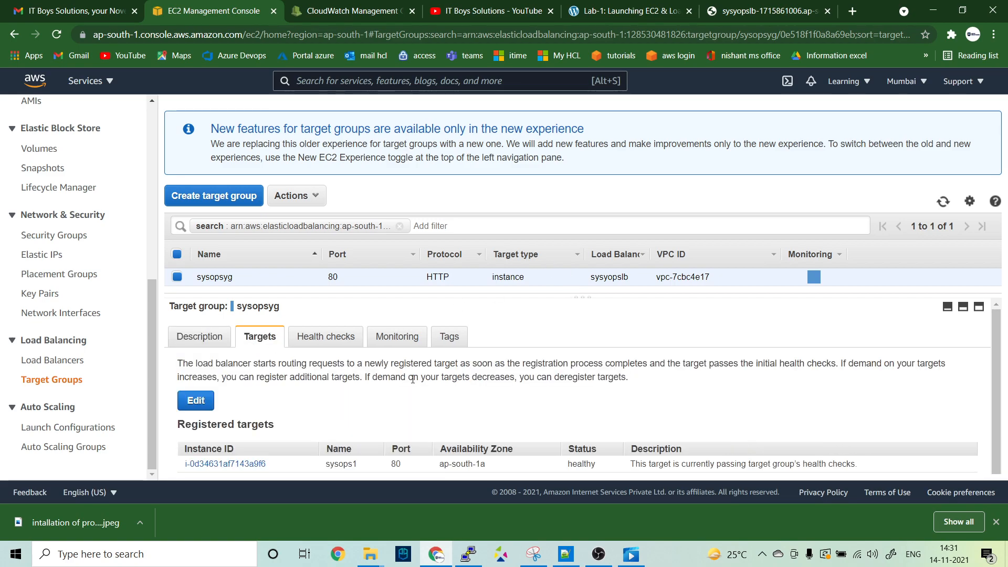
scroll(413, 379, down, 1)
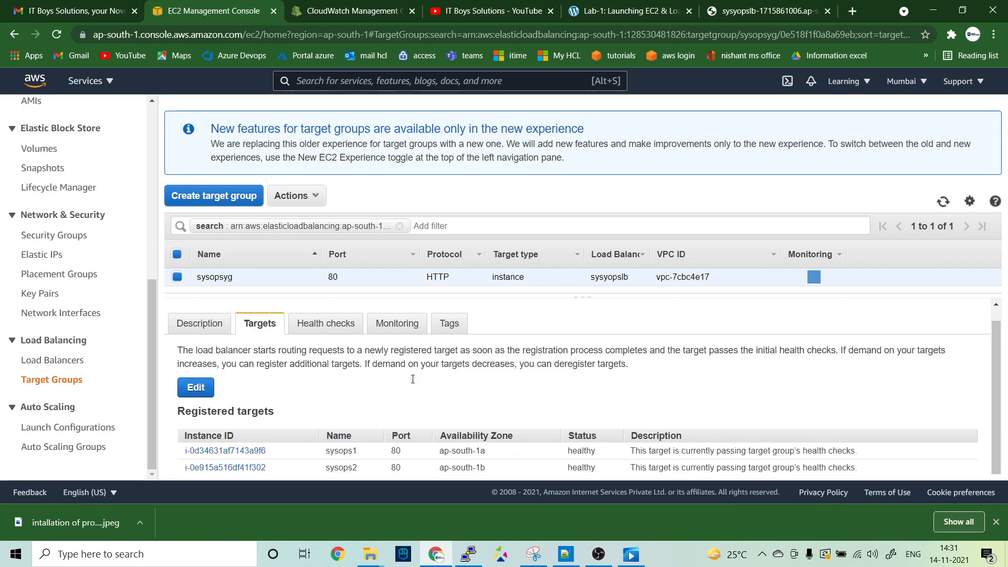
click(220, 326)
scroll(498, 380, down, 5)
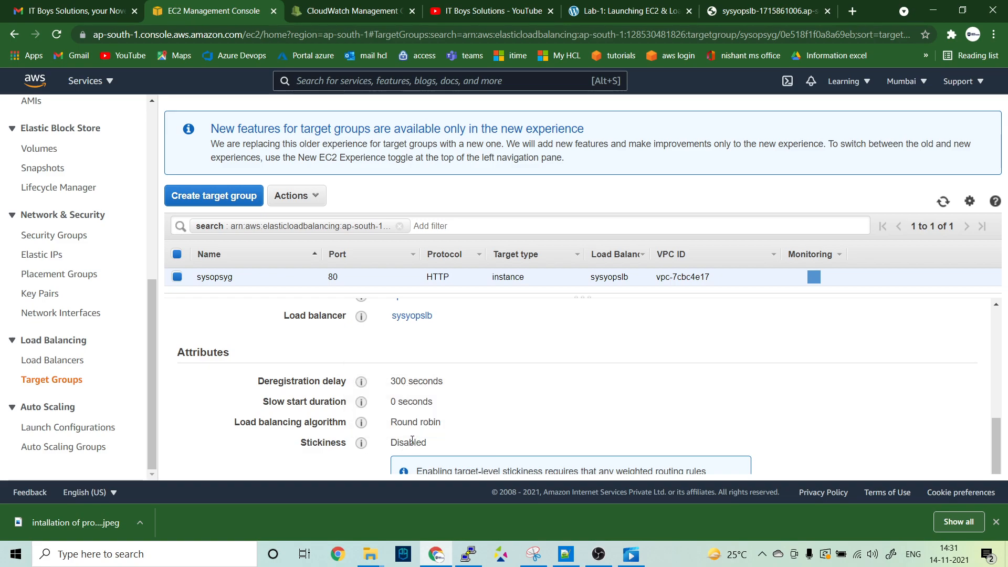
Edit target group sysopsyg's attributes to enable stickiness with a duration of 20 seconds, and save them
key(ctrl+minus)
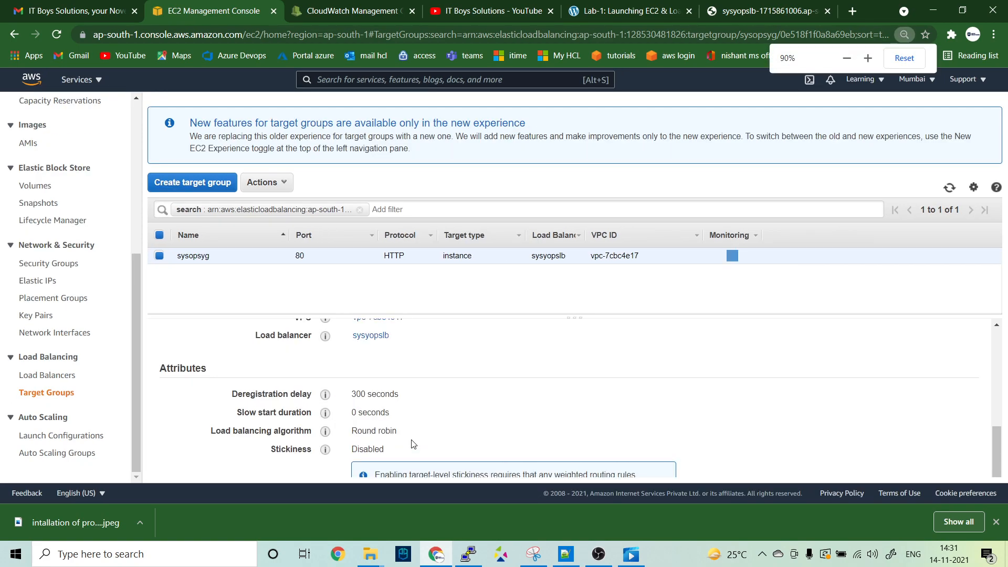
key(ctrl+minus)
key(ctrl+minus)
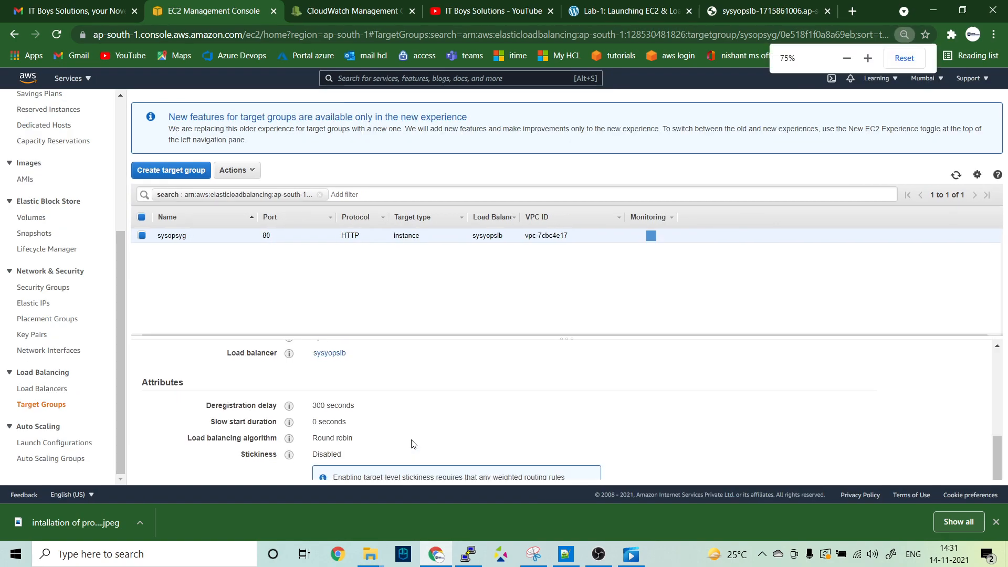
key(ctrl+minus)
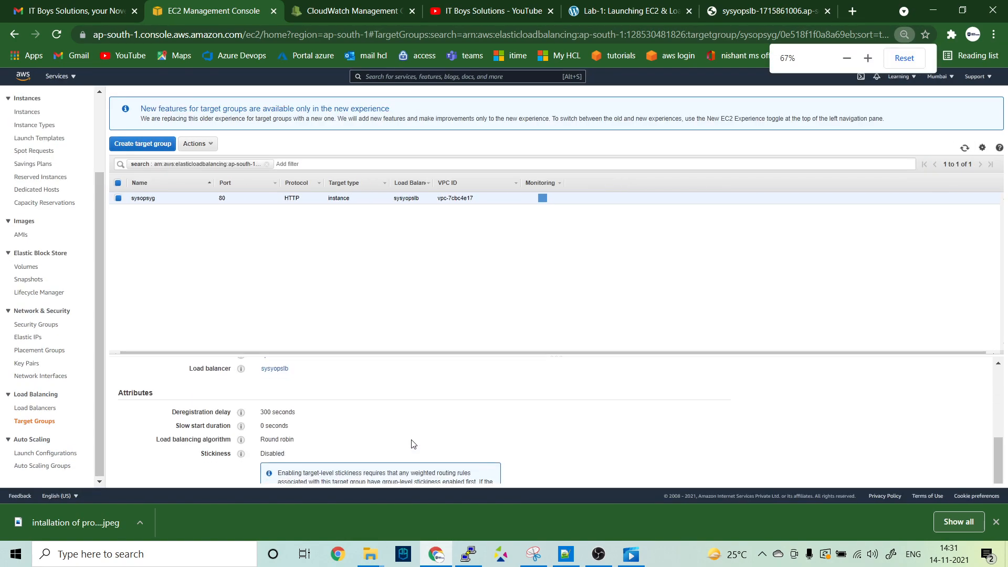
key(ctrl+minus)
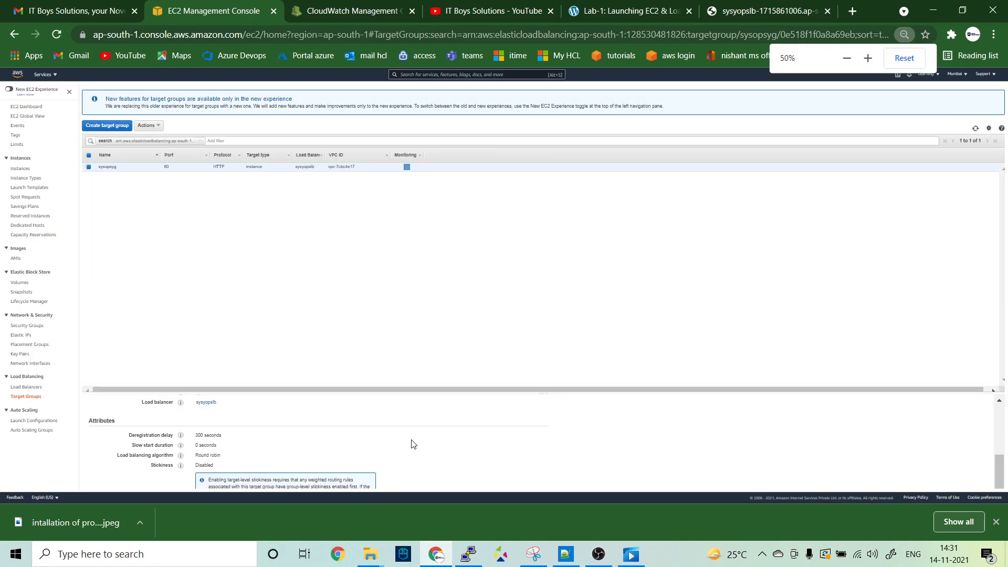
drag(543, 393, 549, 204)
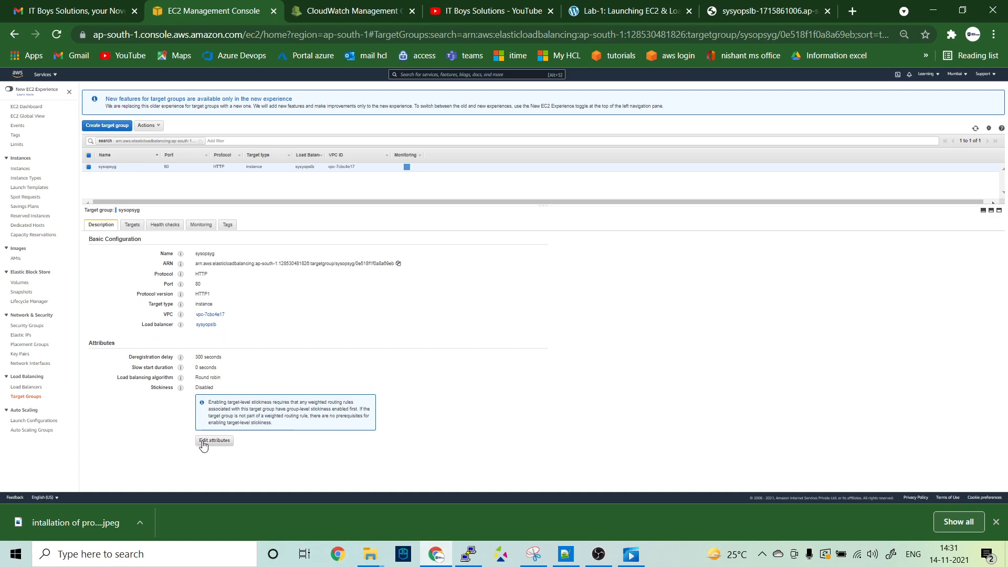
key(ctrl+plus)
key(ctrl+plus)
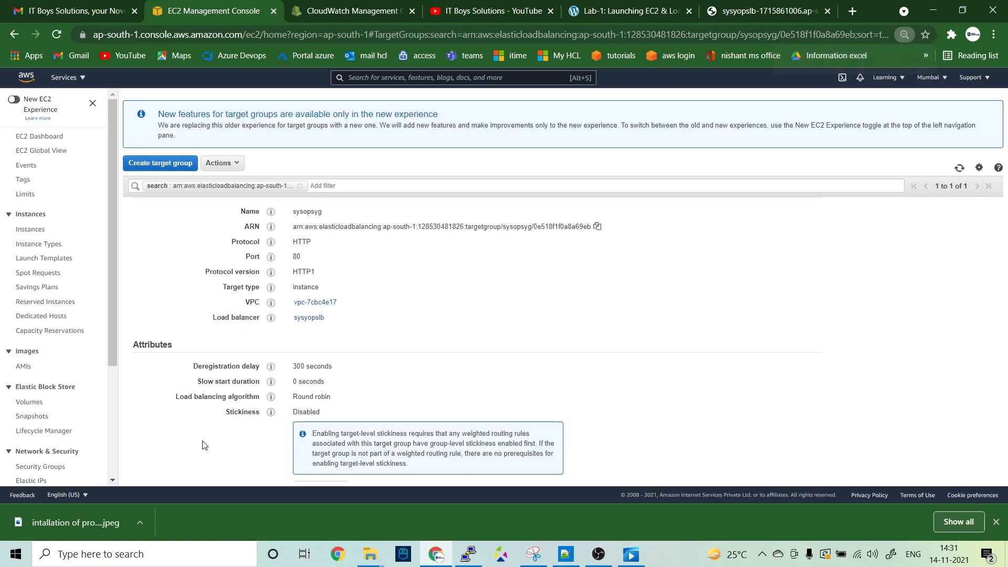
key(ctrl+minus)
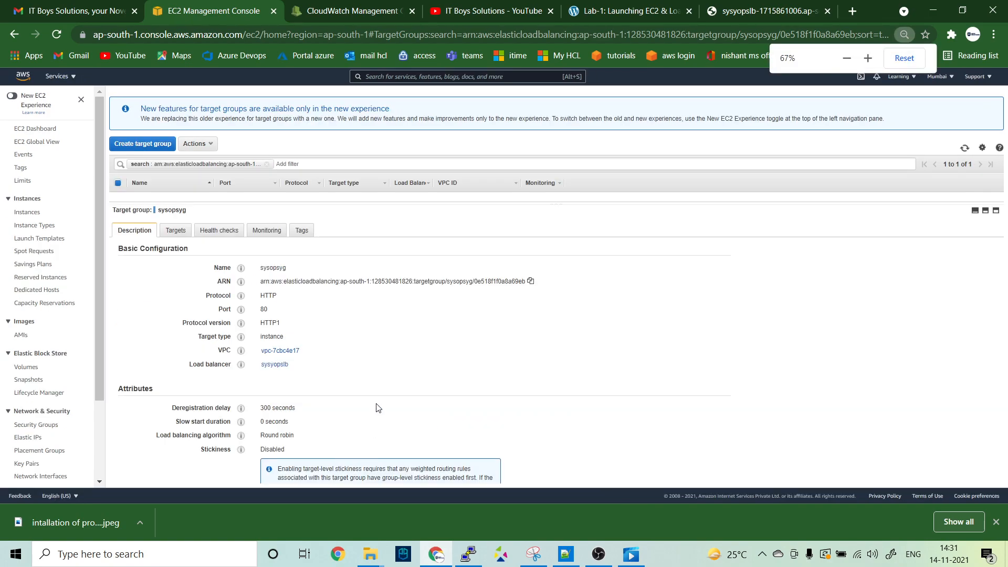
drag(560, 203, 561, 106)
key(ctrl+minus)
key(ctrl+minus)
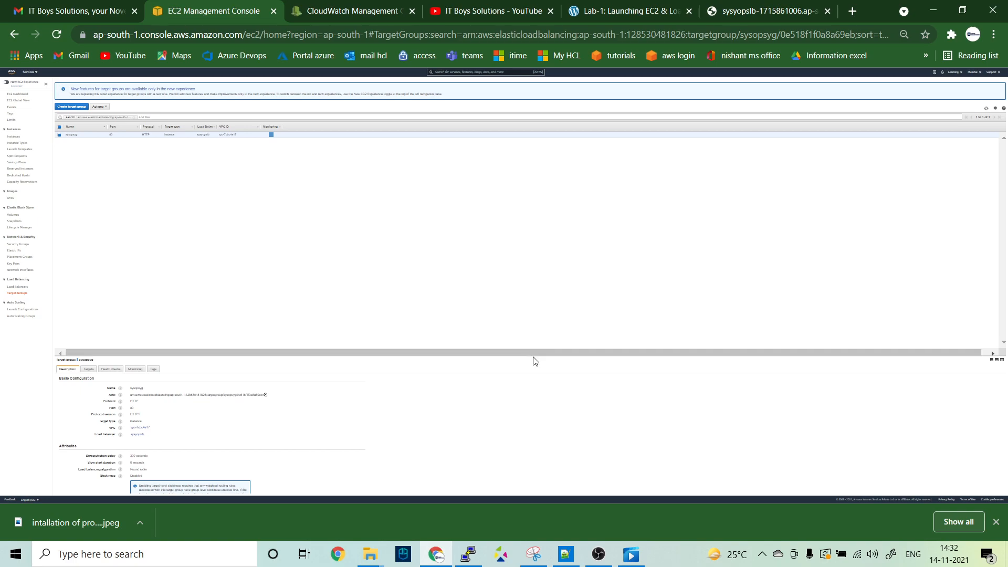
drag(533, 361, 540, 180)
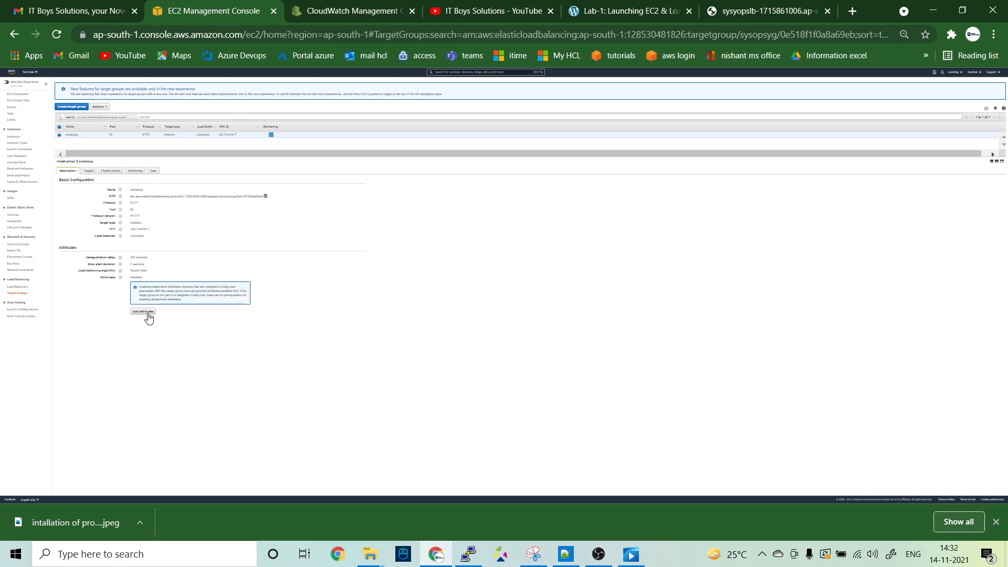
key(ctrl+plus)
key(ctrl+plus)
key(ctrl+plus)
key(ctrl+plus)
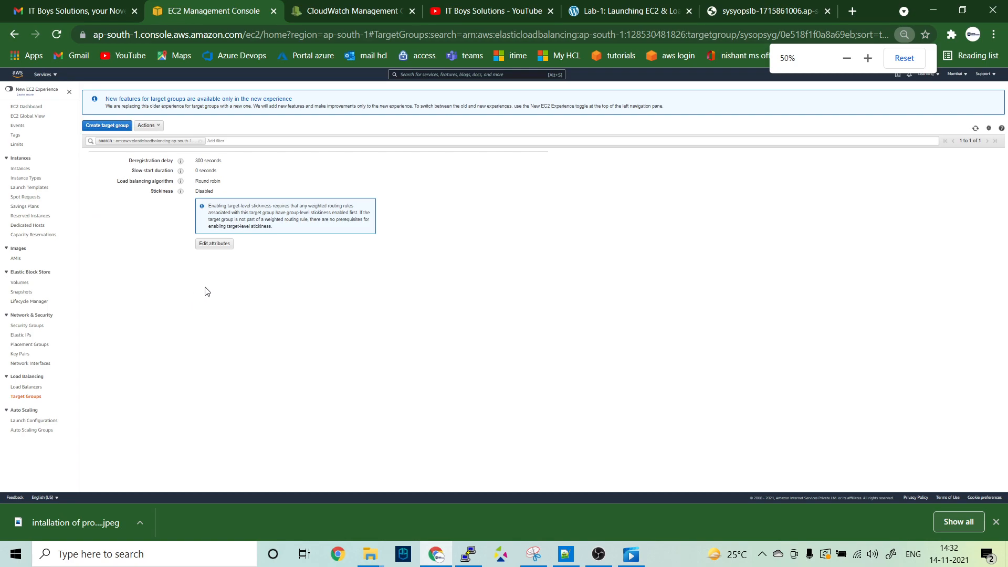
click(210, 246)
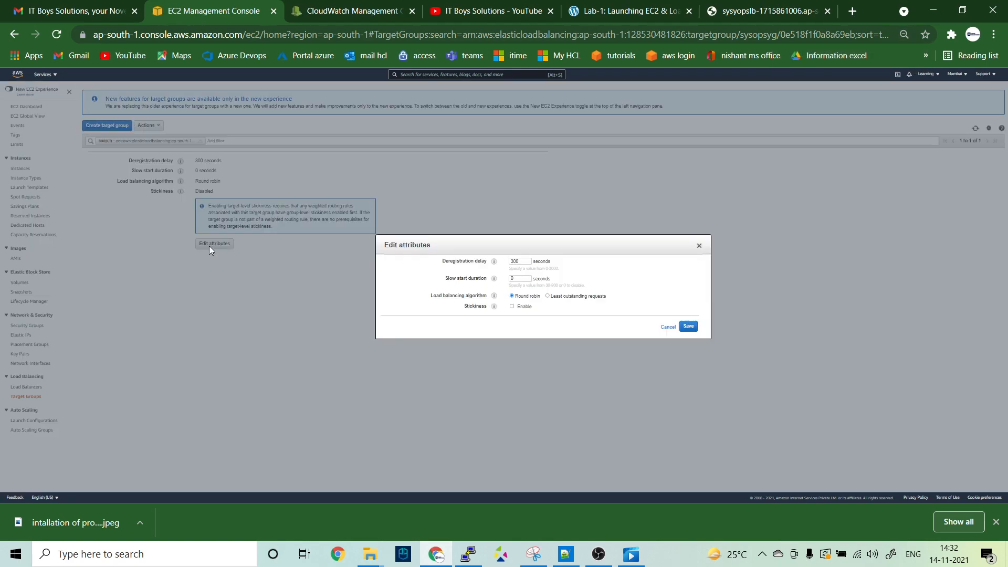
click(513, 307)
click(578, 324)
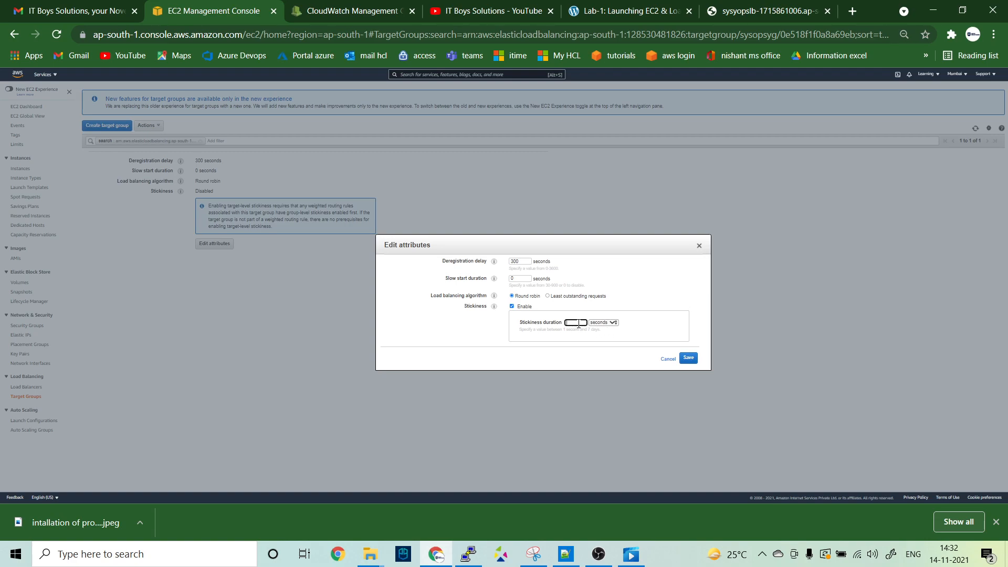
text(20)
click(689, 358)
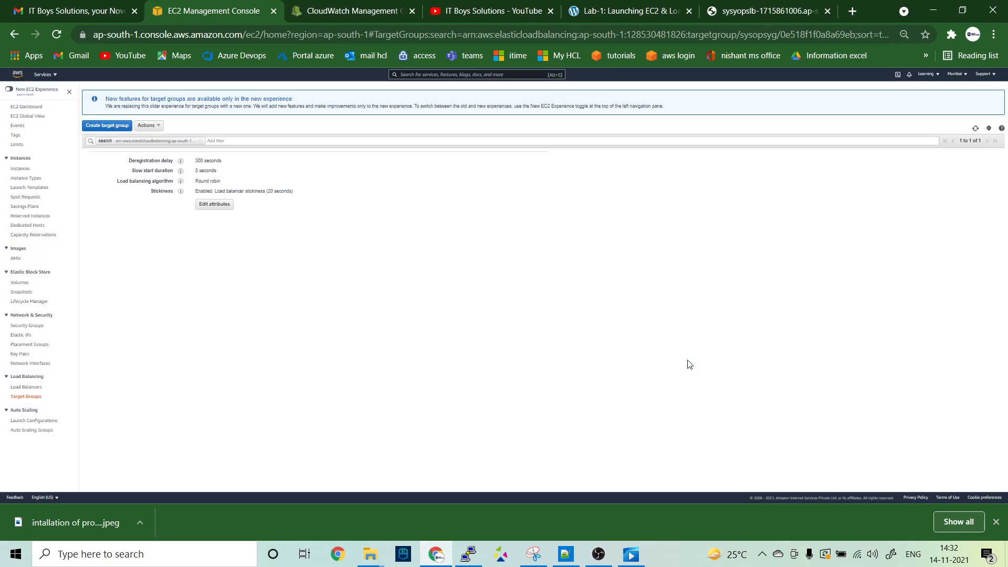
Reset the console page's zoom to 100% and clear the search filter on the target groups list
key(ctrl+minus)
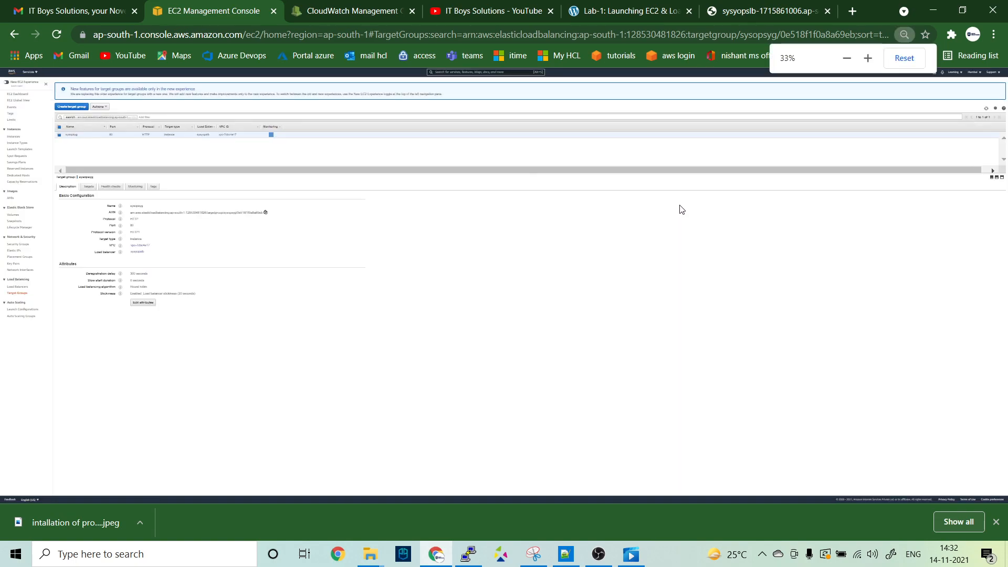
click(914, 57)
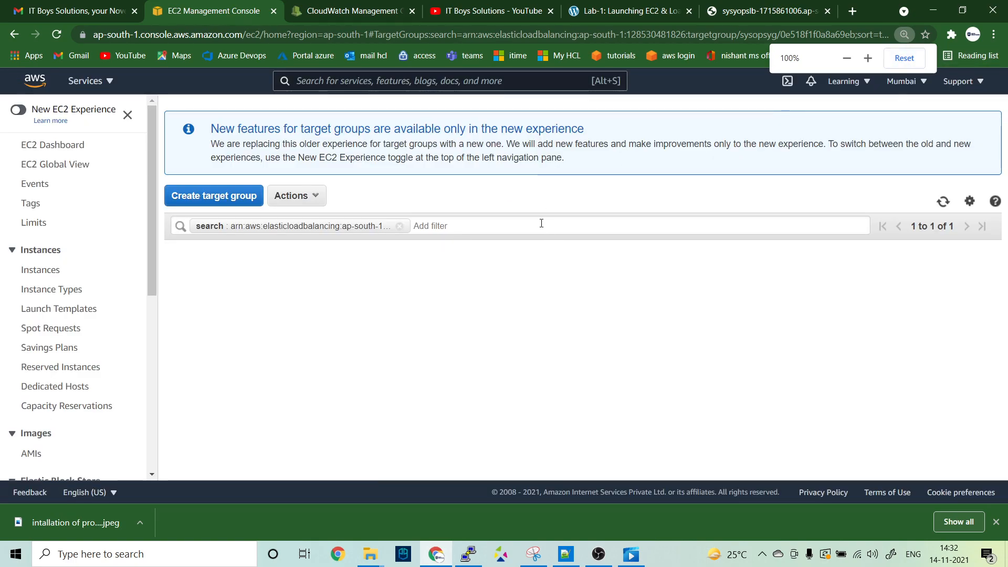
click(400, 226)
click(508, 225)
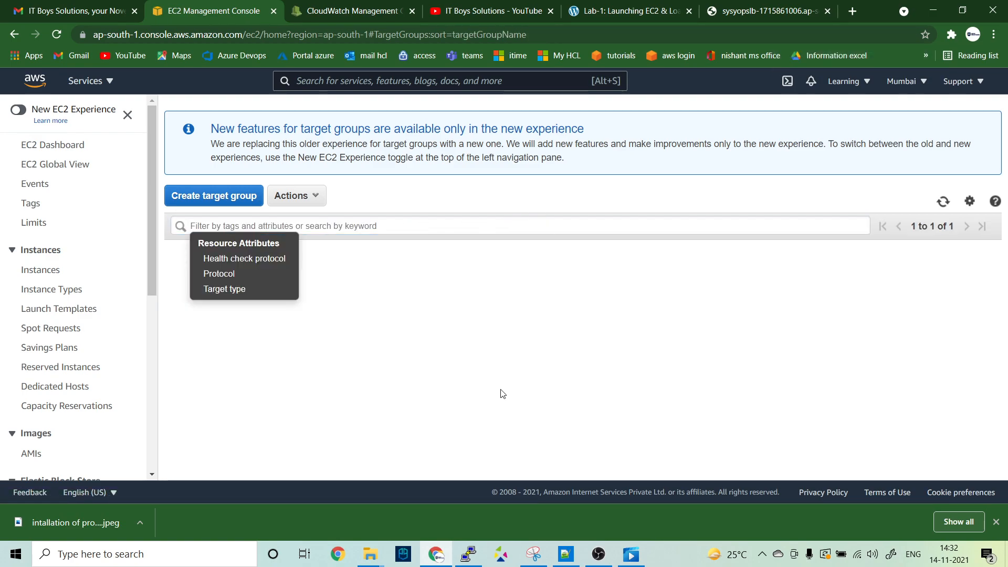
Reload sysyopslb's web page repeatedly to test the sticky session behaviour across the two servers
click(793, 14)
click(54, 35)
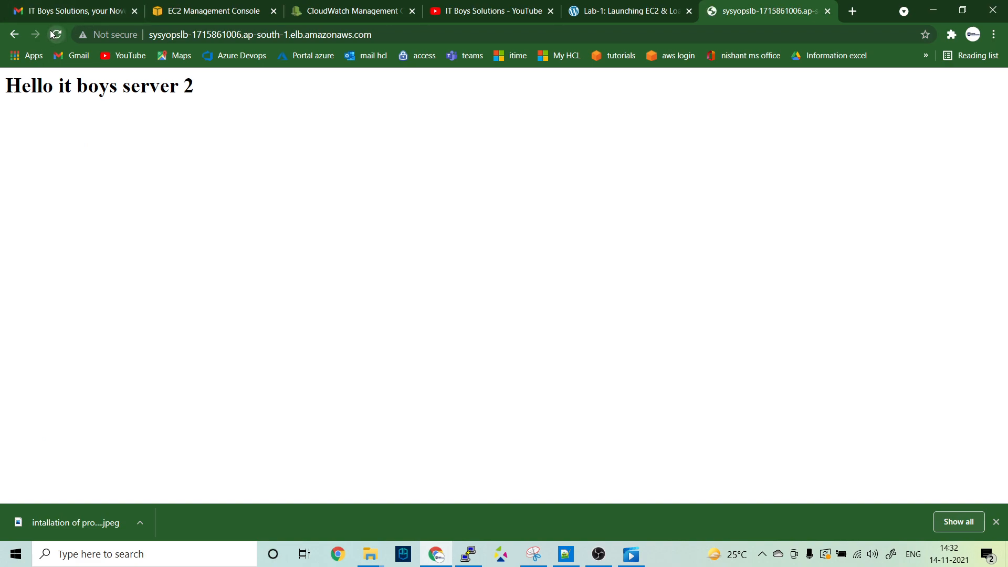
click(53, 35)
click(53, 34)
click(53, 35)
click(52, 35)
click(52, 34)
click(53, 35)
click(53, 35)
click(53, 35)
click(53, 35)
click(53, 34)
click(53, 35)
Go to Exam Tips in the Lab-1 notes and highlight the Application LB points on HTTP & HTTPS, layer 7 of OSI and advance routing features
click(80, 10)
click(221, 7)
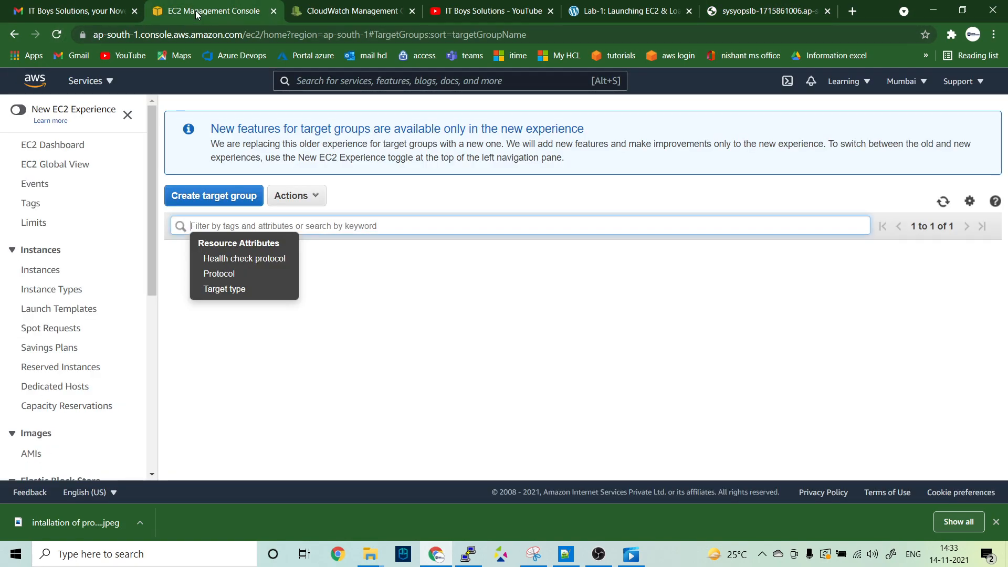
click(580, 16)
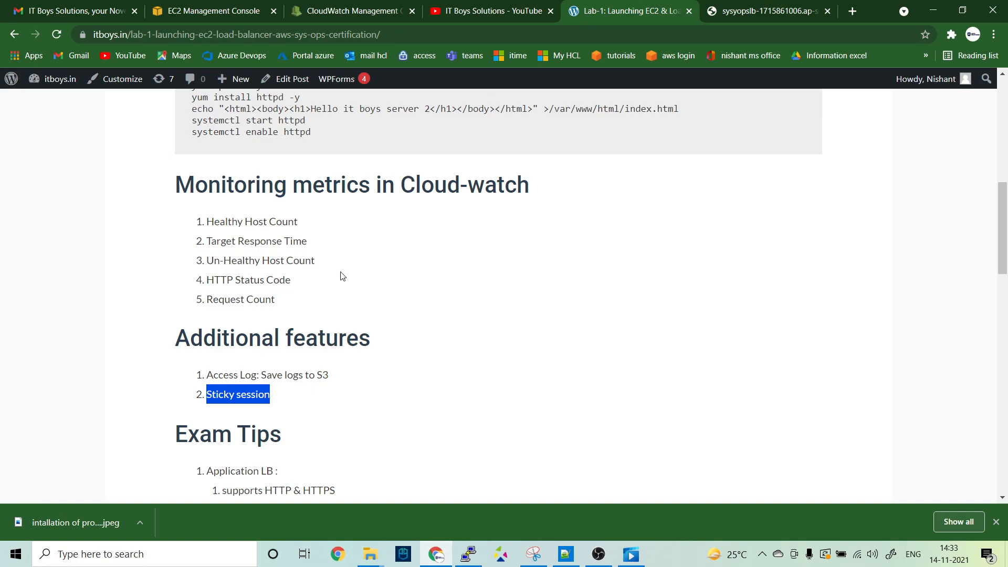
scroll(342, 277, down, 5)
scroll(342, 277, down, 6)
scroll(342, 277, up, 4)
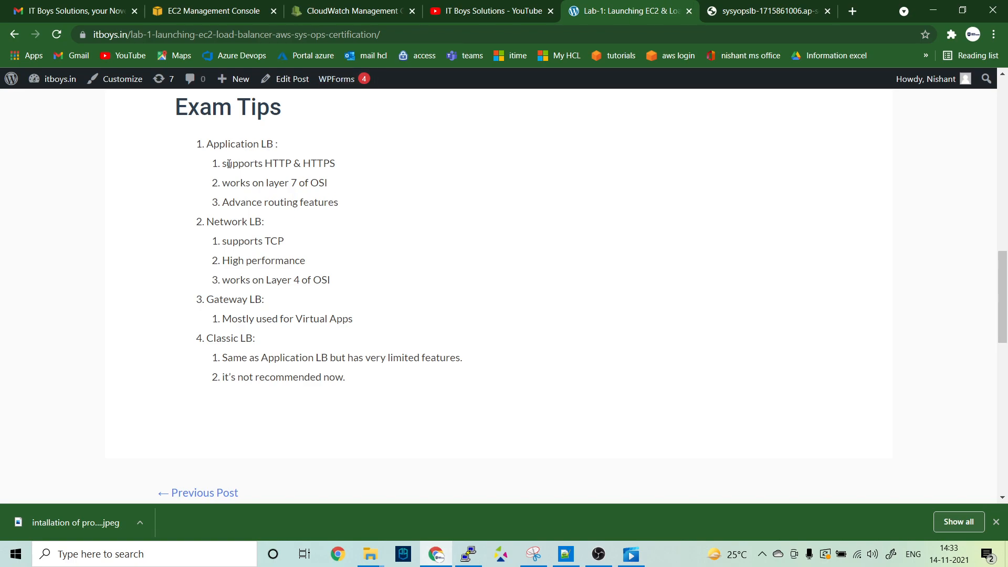
drag(223, 164, 342, 169)
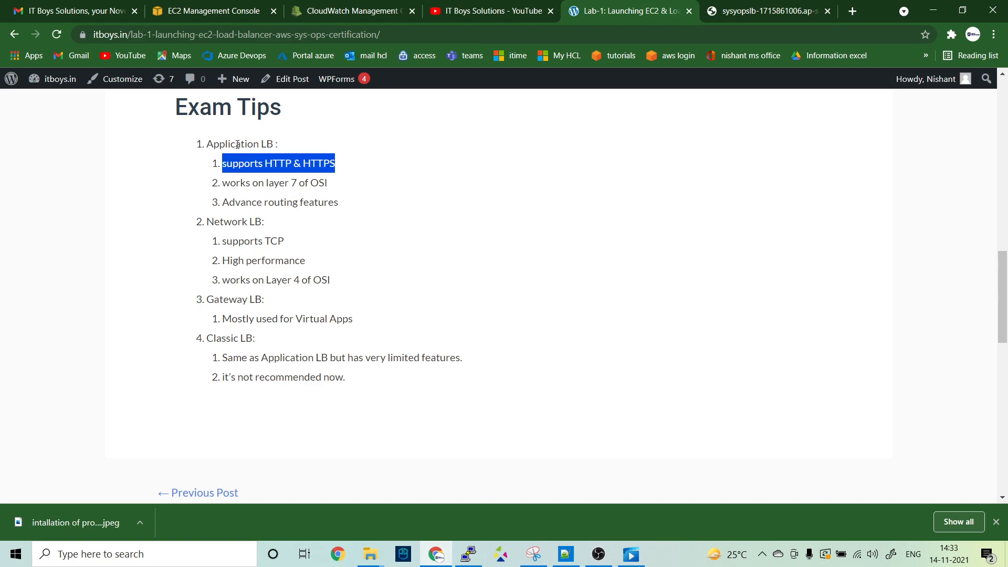
drag(236, 183, 304, 182)
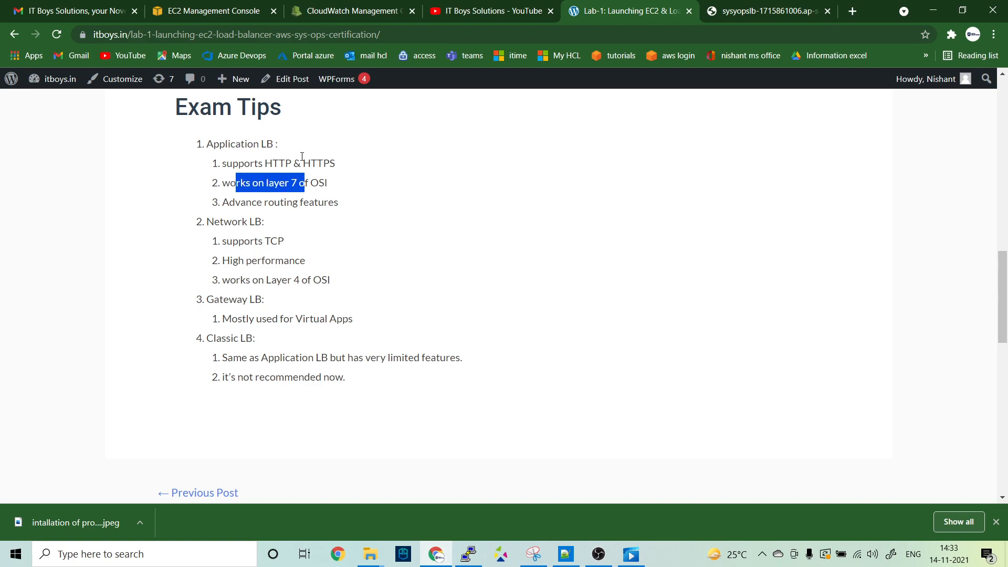
drag(229, 202, 340, 210)
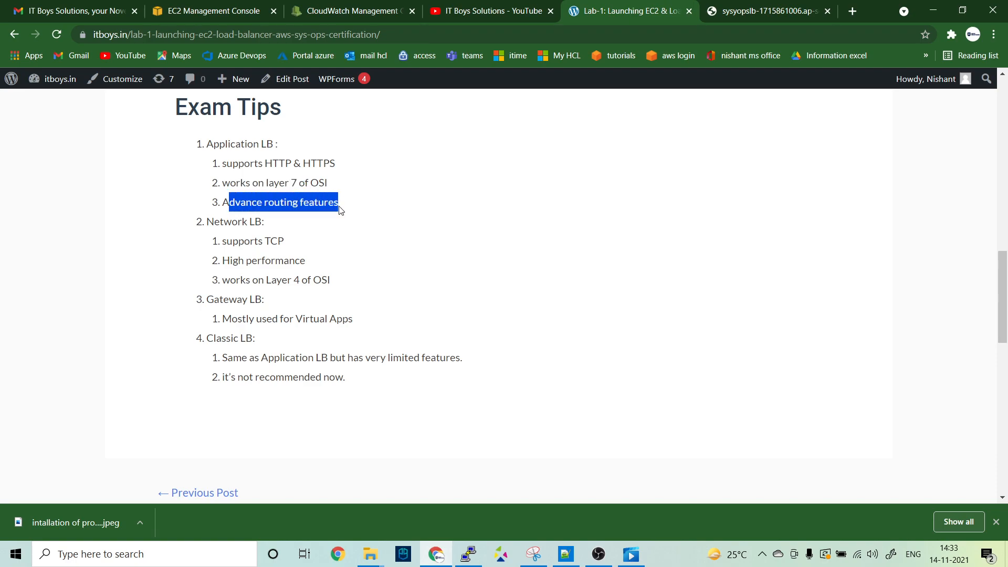
click(210, 139)
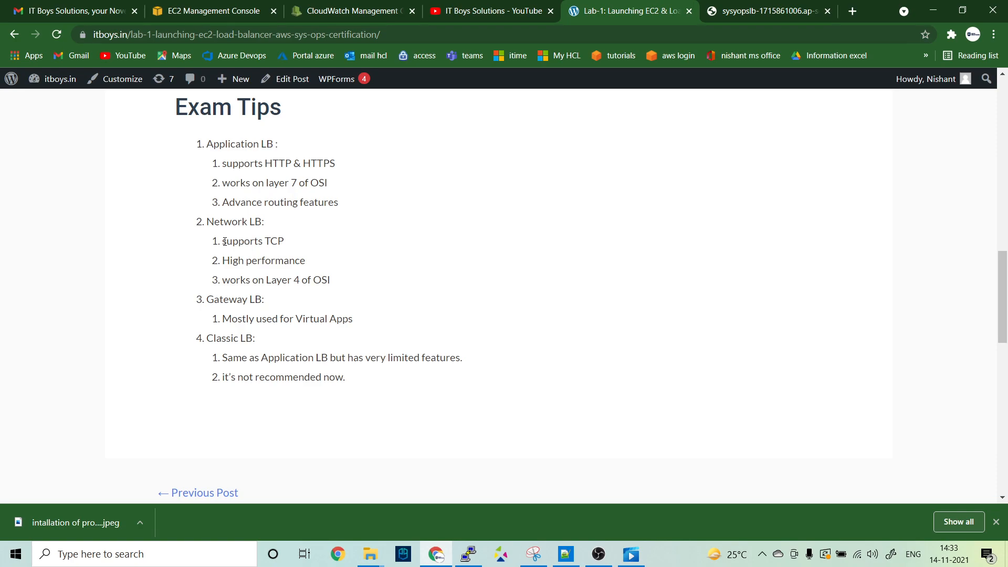
Highlight the Network LB tips on TCP support and Layer 4 of OSI, and the Classic LB tip that it's not recommended
drag(225, 241, 291, 249)
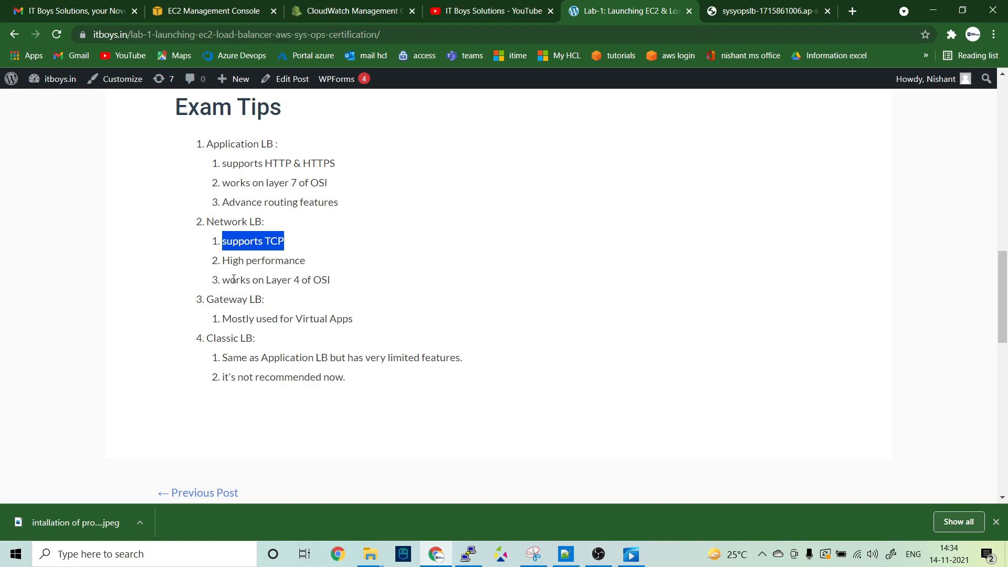
drag(230, 280, 350, 290)
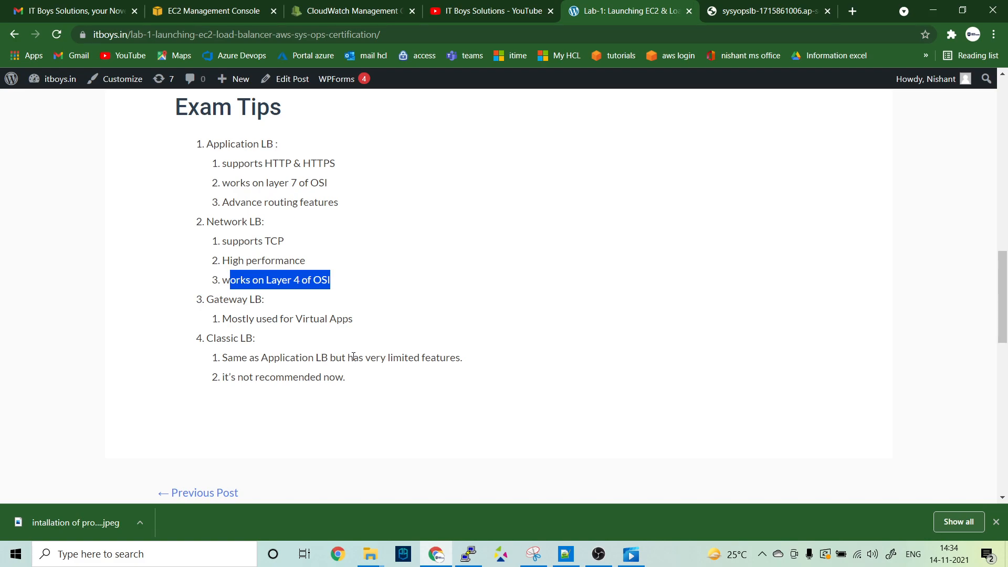
drag(235, 377, 328, 376)
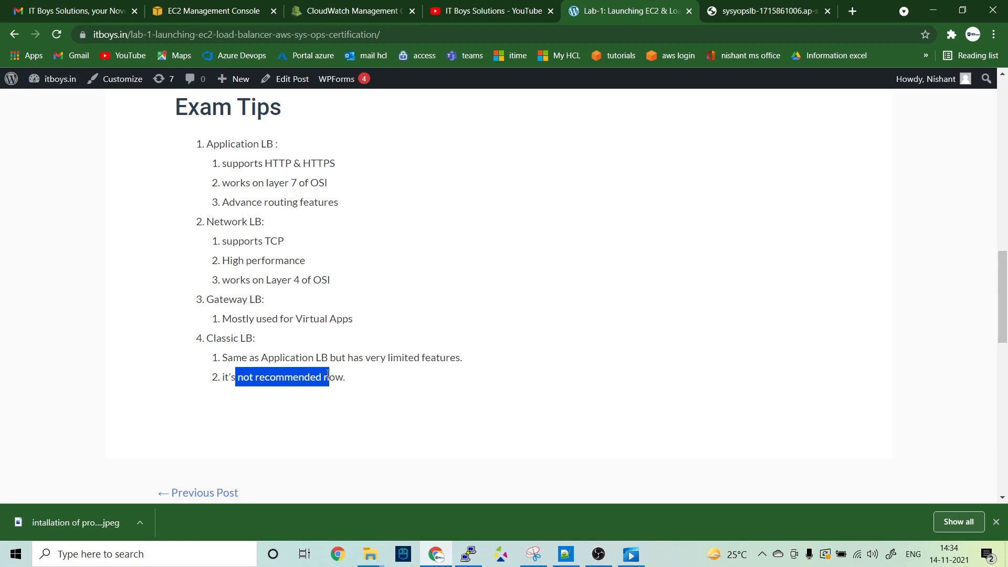
click(361, 387)
Select the web address of the Lab-1 notes page and switch to the IT Boys Solutions YouTube channel
scroll(362, 387, up, 10)
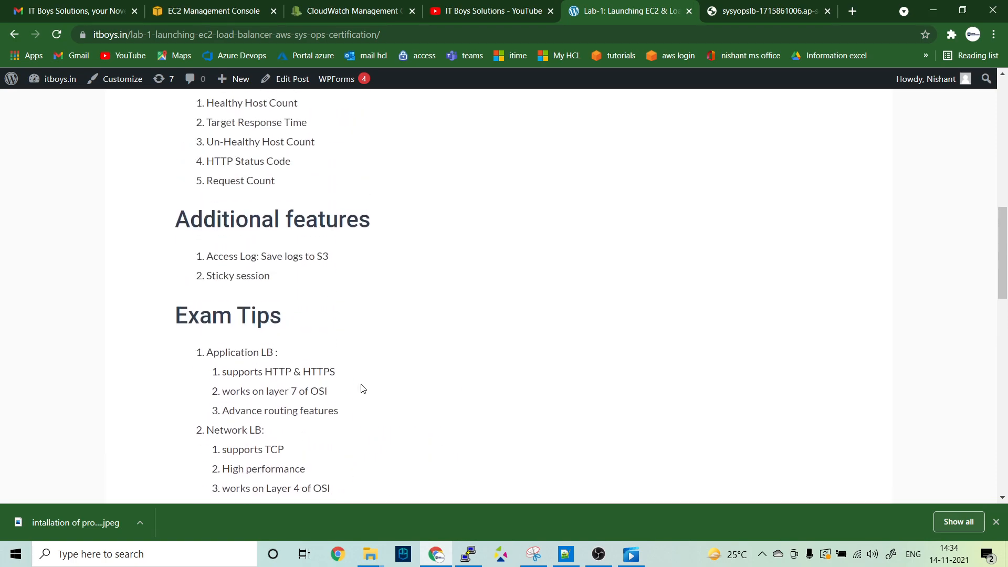
scroll(361, 387, up, 5)
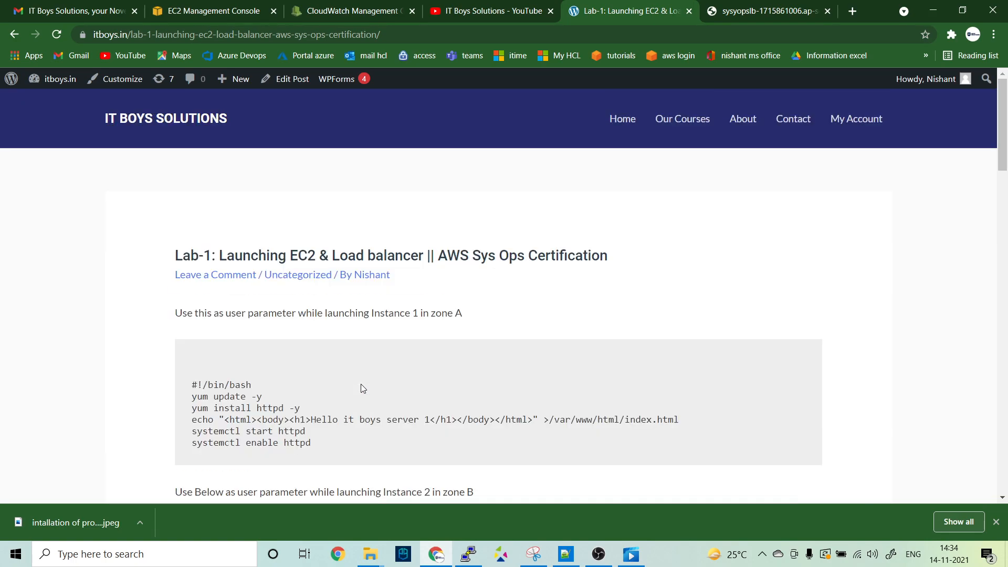
click(403, 34)
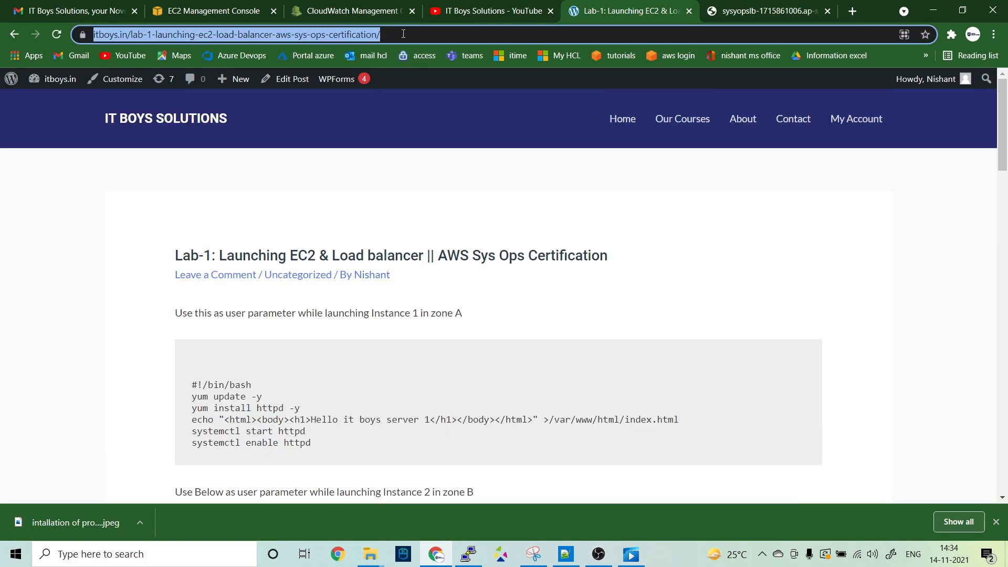
click(443, 15)
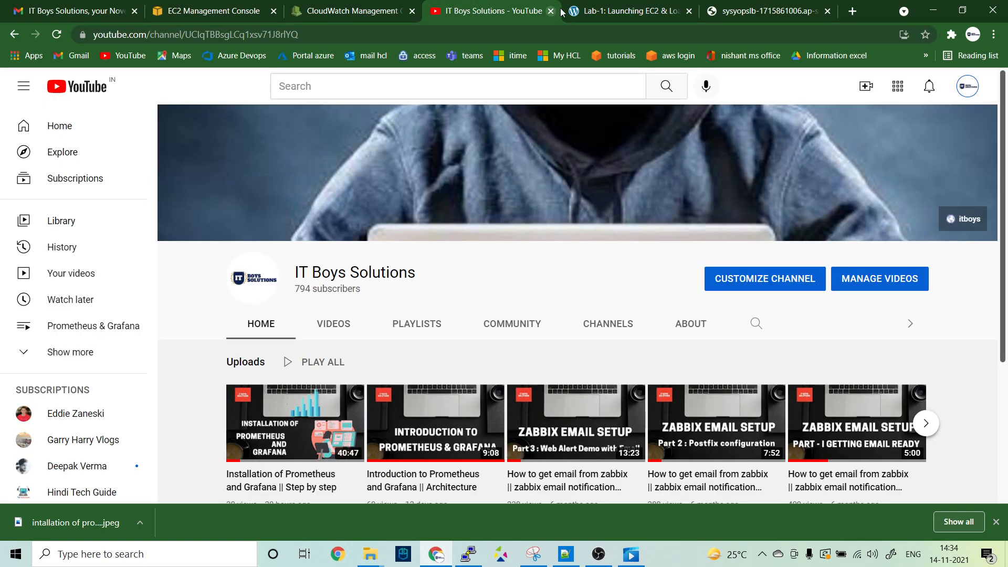